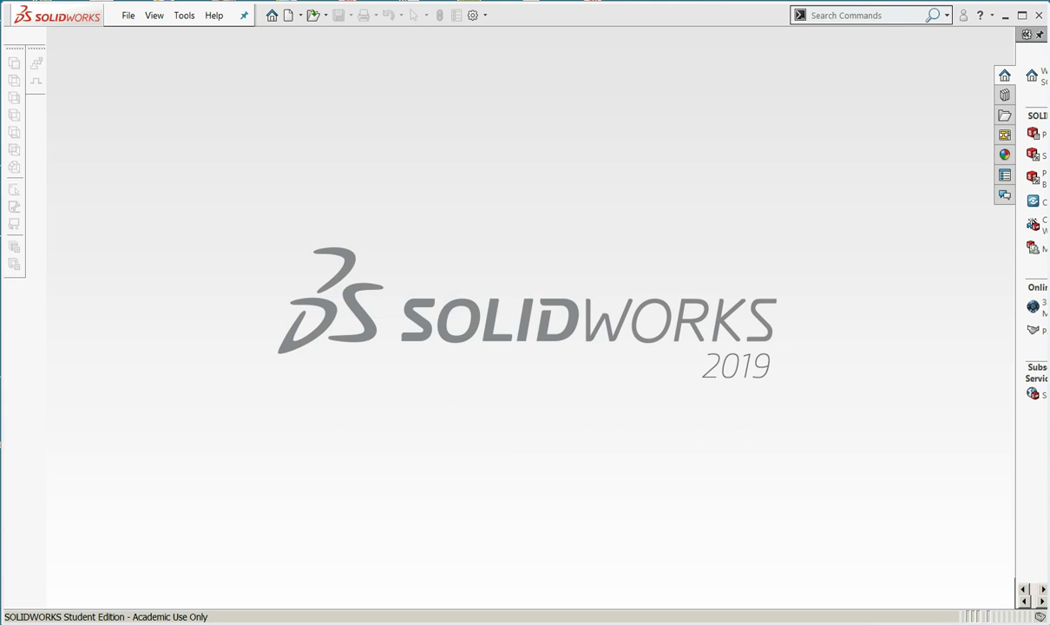
Step: Create a new part document from the default Part template
left_click(128, 17)
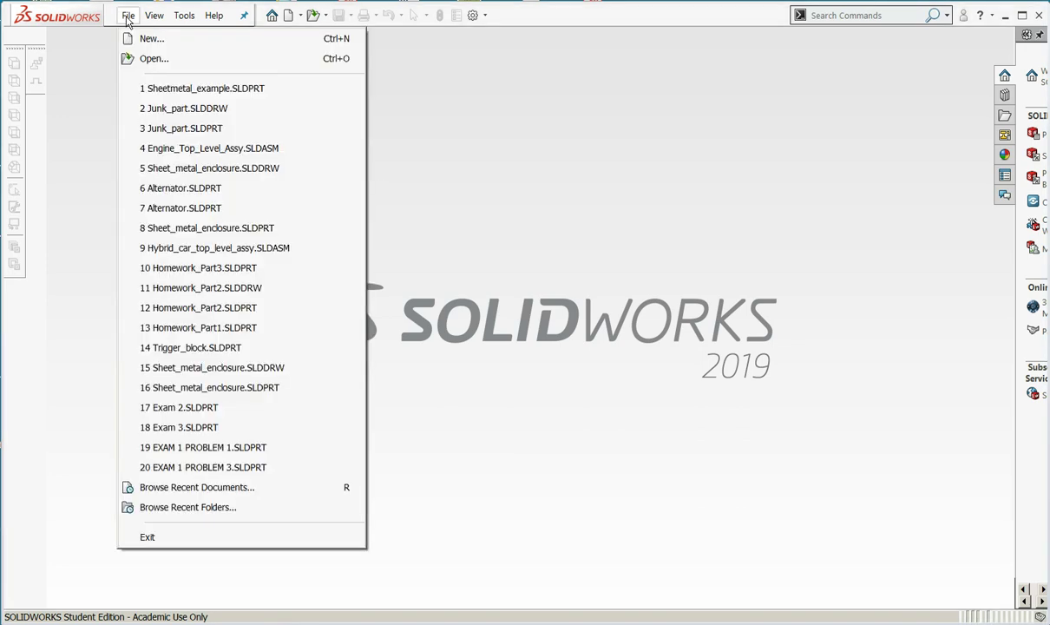
left_click(135, 38)
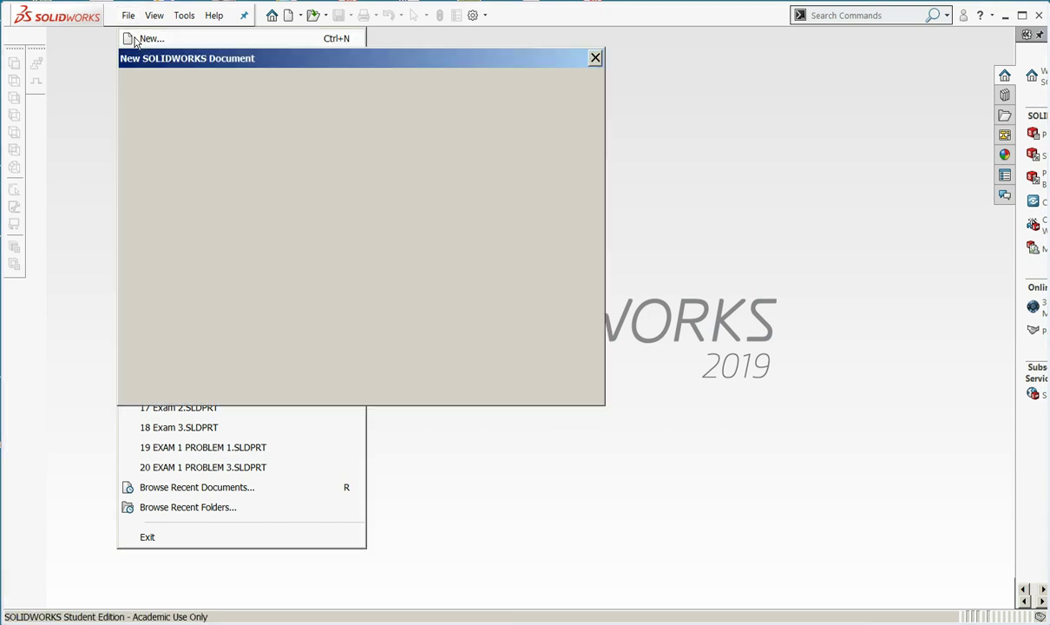
left_click(416, 375)
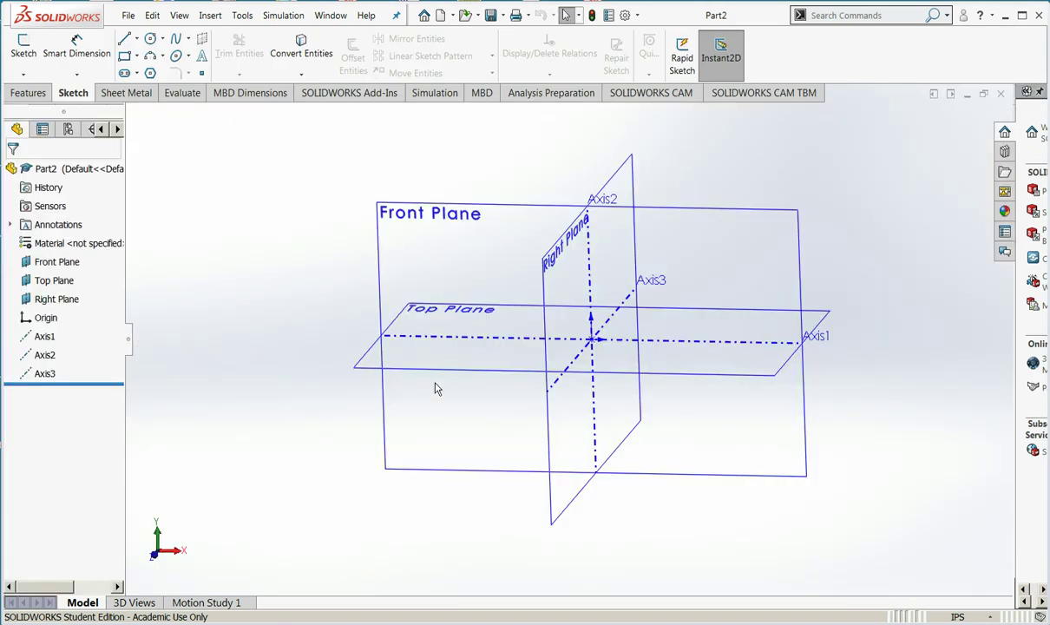
Step: Sketch a corner rectangle on the Top Plane starting at the origin
left_click(356, 365)
left_click(416, 323)
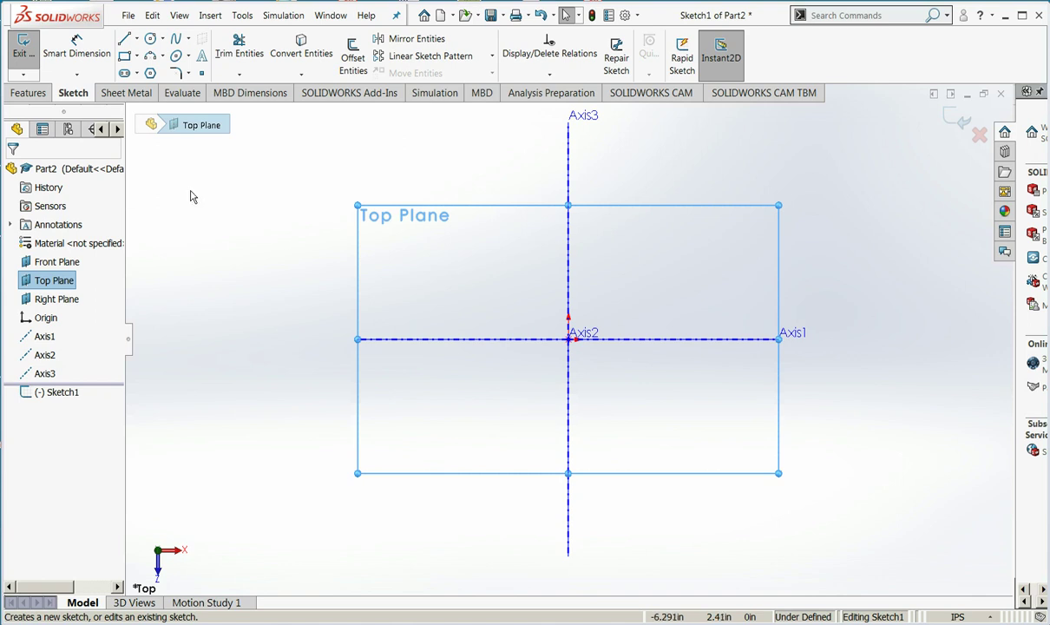
left_click(124, 56)
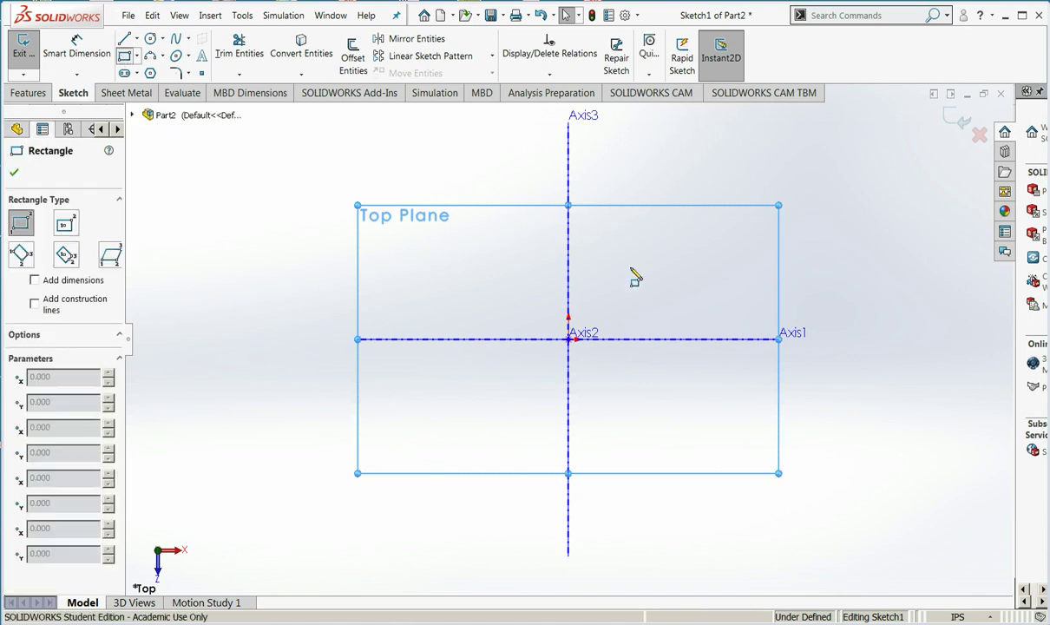
left_click(568, 340)
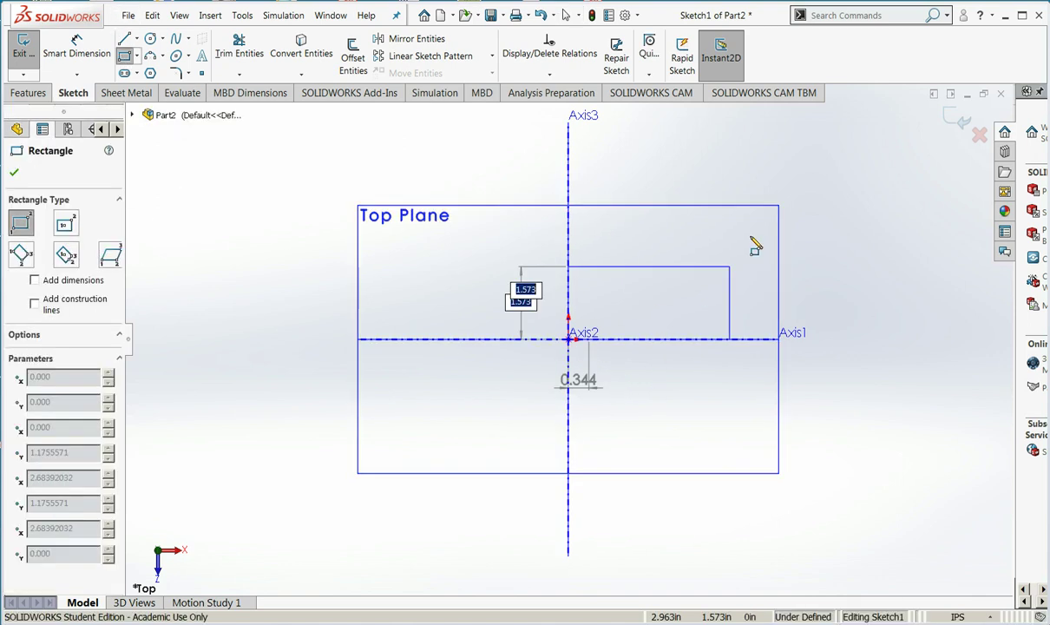
left_click(799, 179)
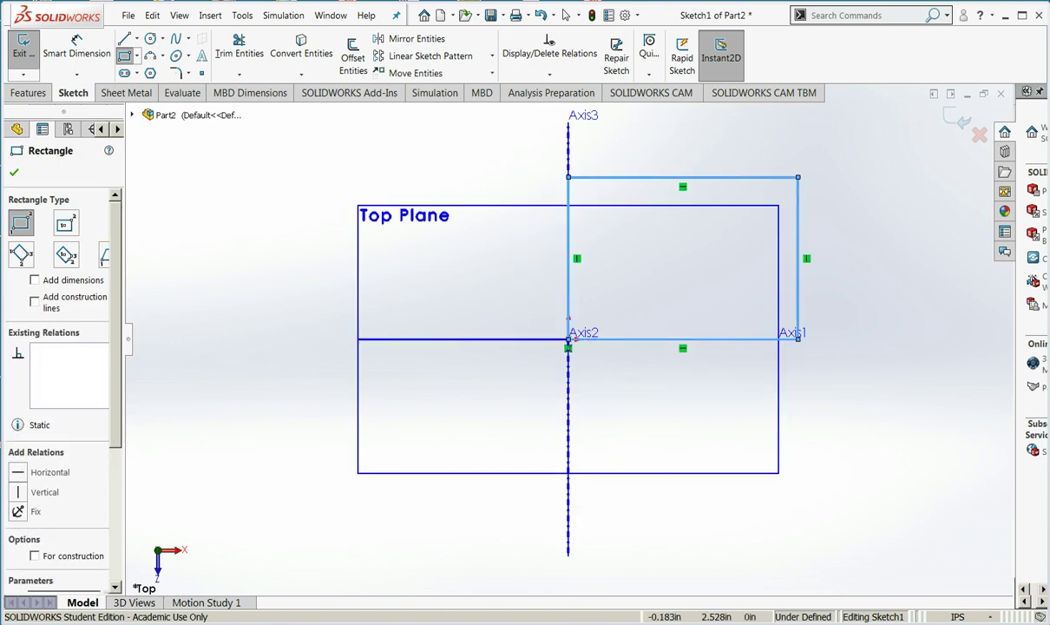
left_click(14, 173)
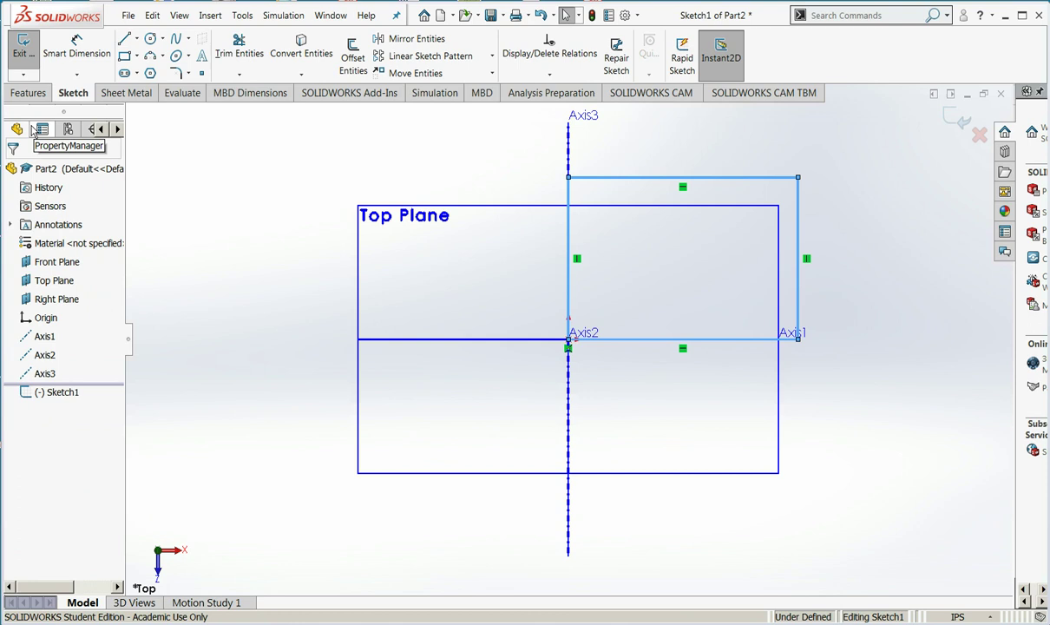
Step: Dimension the rectangle 2 in tall and 3 in wide to fully define it
left_click(78, 43)
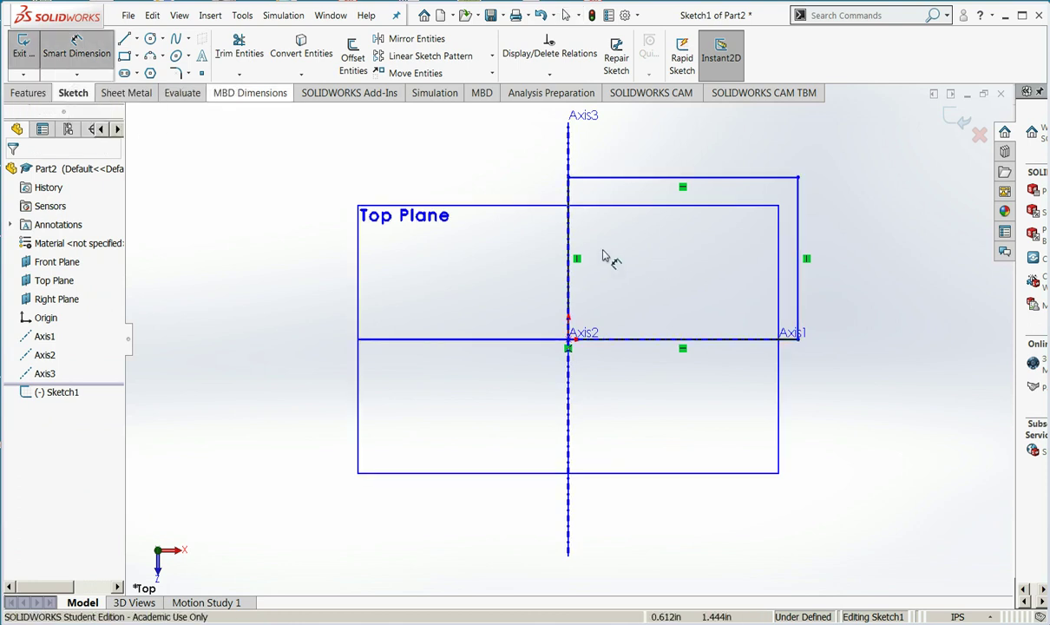
left_click(569, 252)
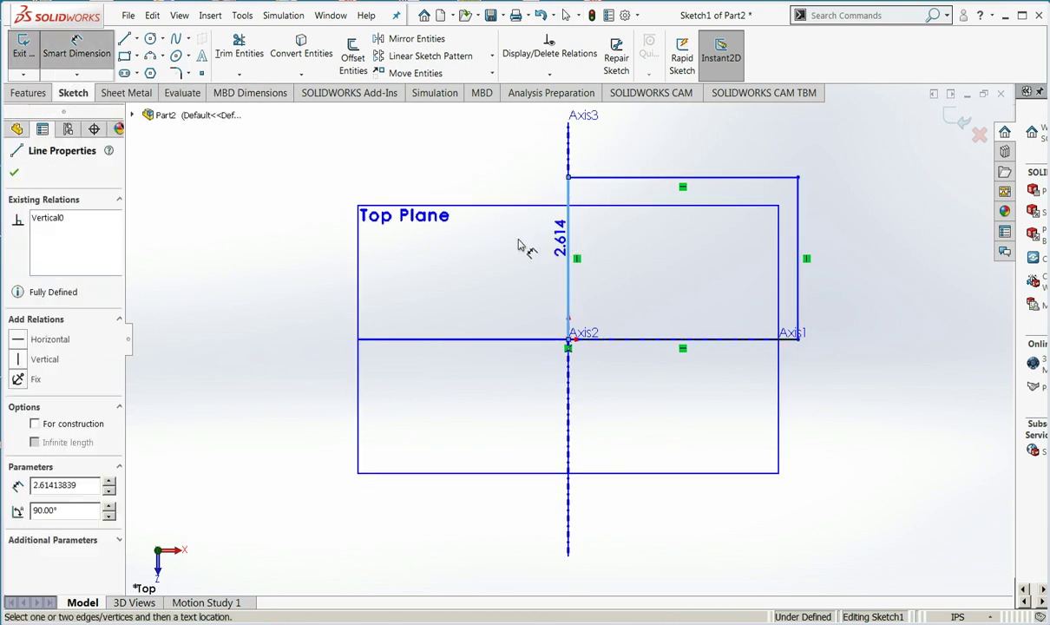
left_click(516, 244)
type("2")
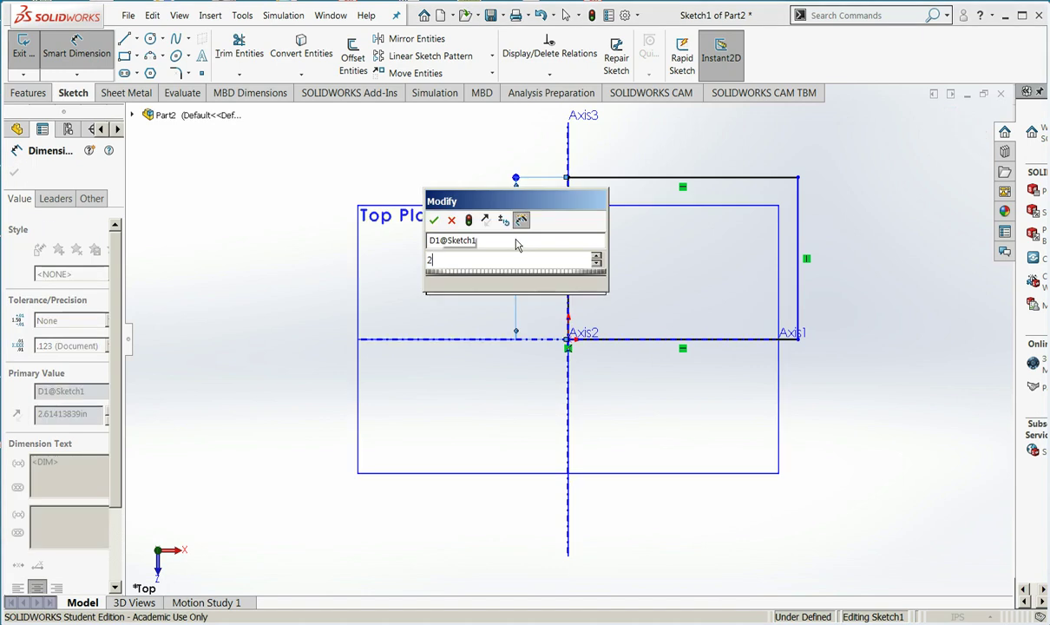
key("Return")
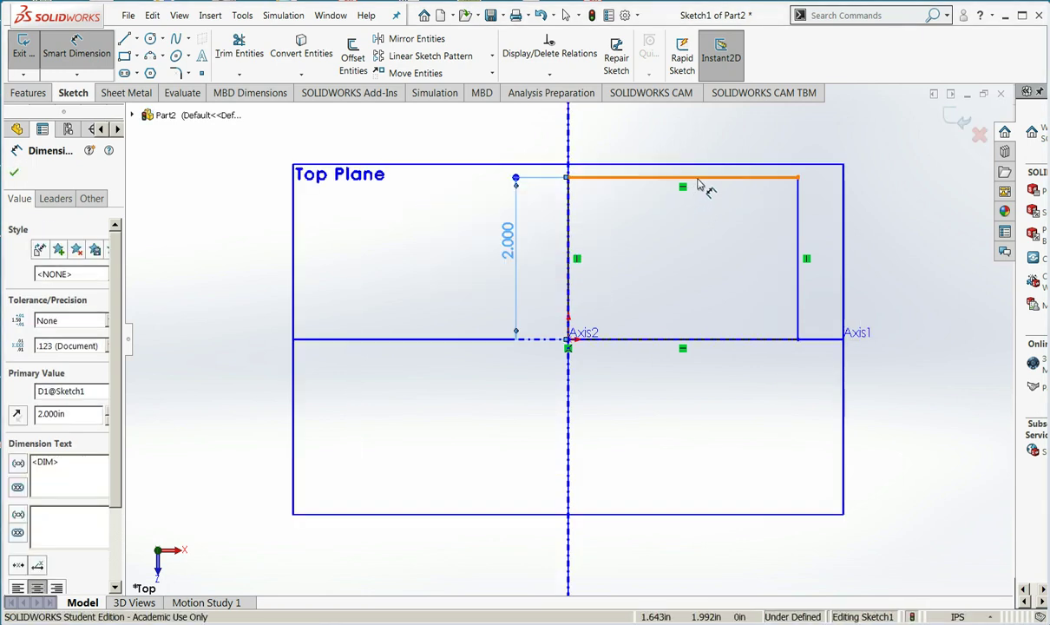
left_click(701, 179)
left_click(698, 132)
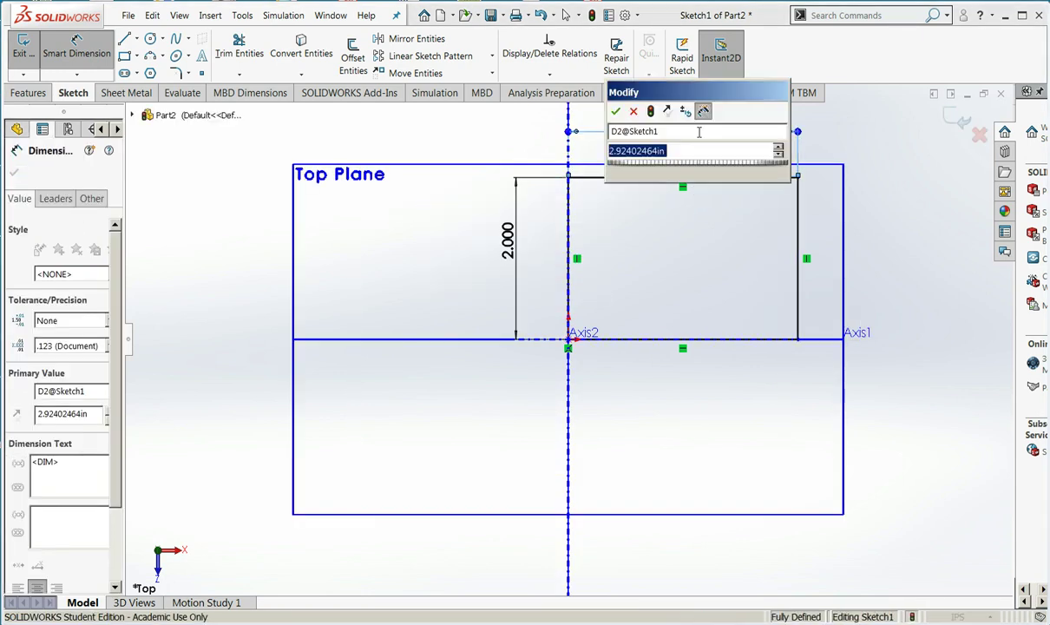
type("3")
key("Return")
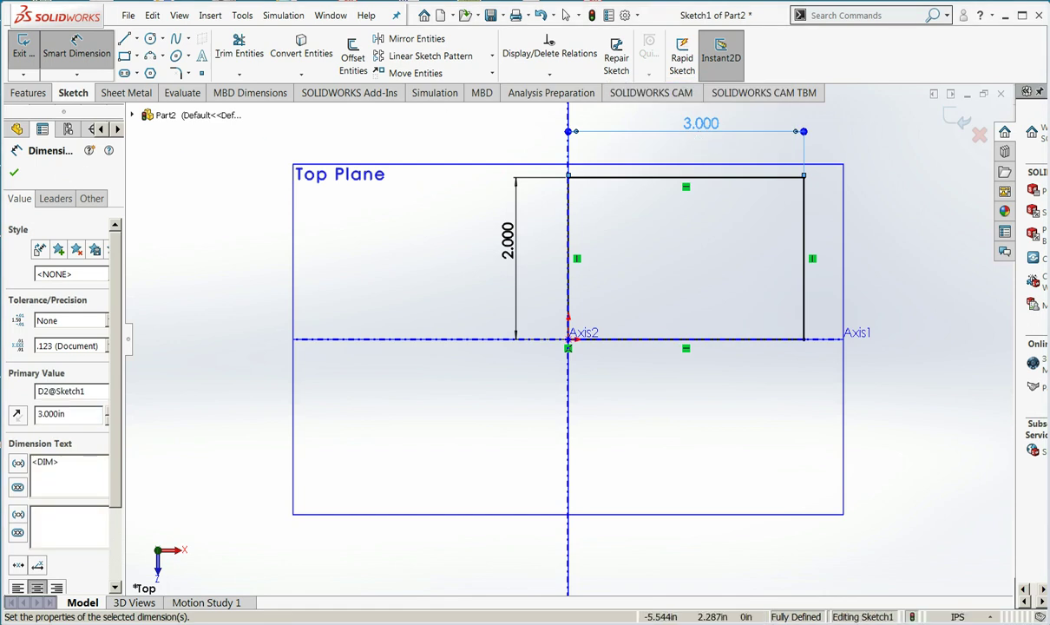
left_click(14, 172)
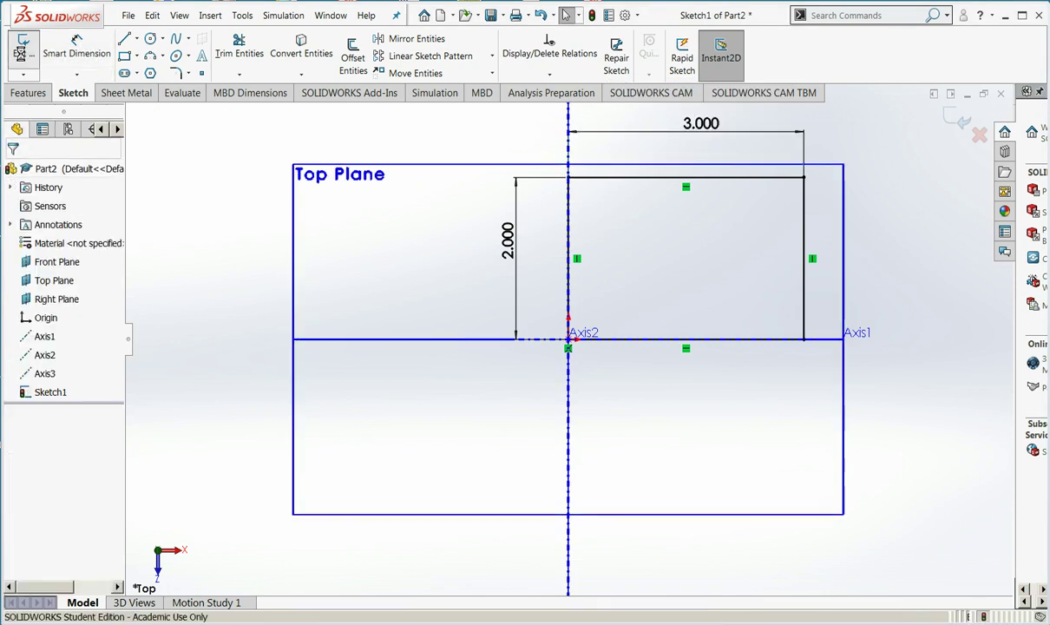
Step: Exit the rectangle sketch and start a Sheet Metal Base Flange from it
left_click(20, 50)
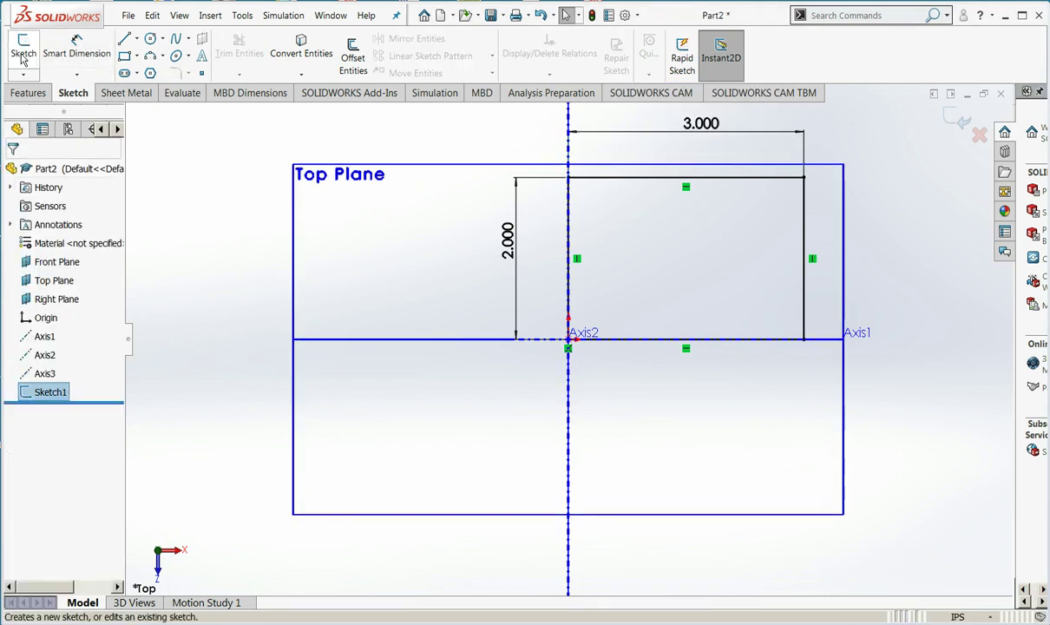
left_click(212, 15)
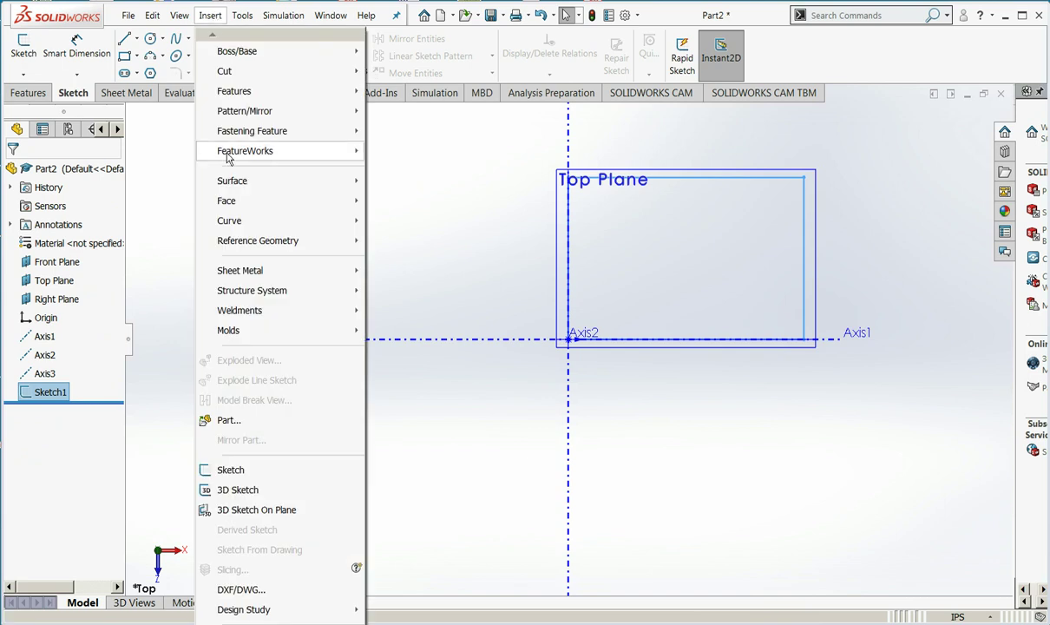
mouse_move(269, 275)
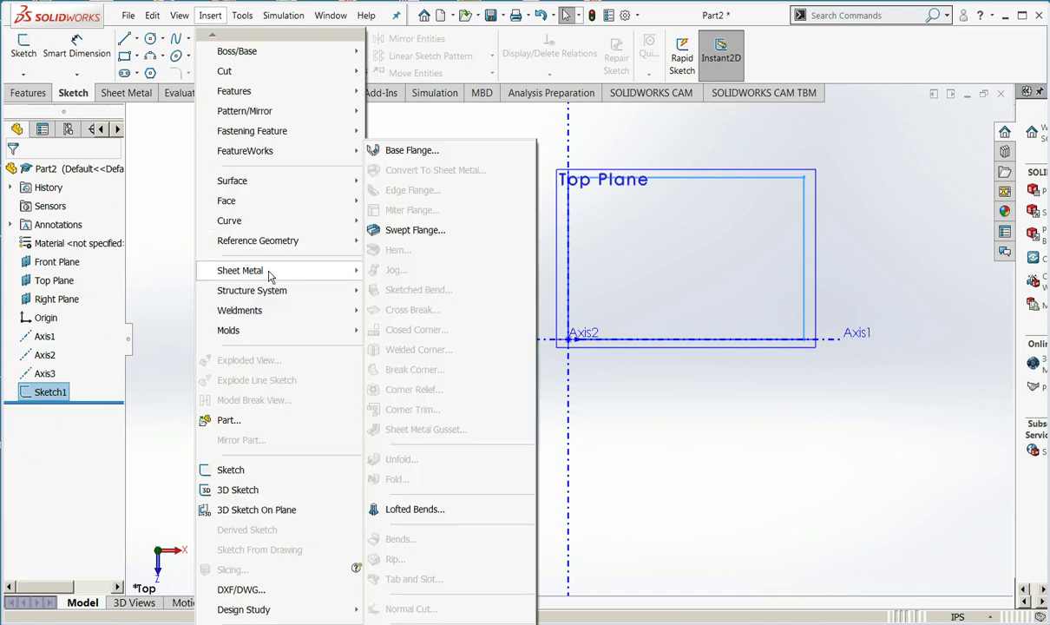
left_click(411, 152)
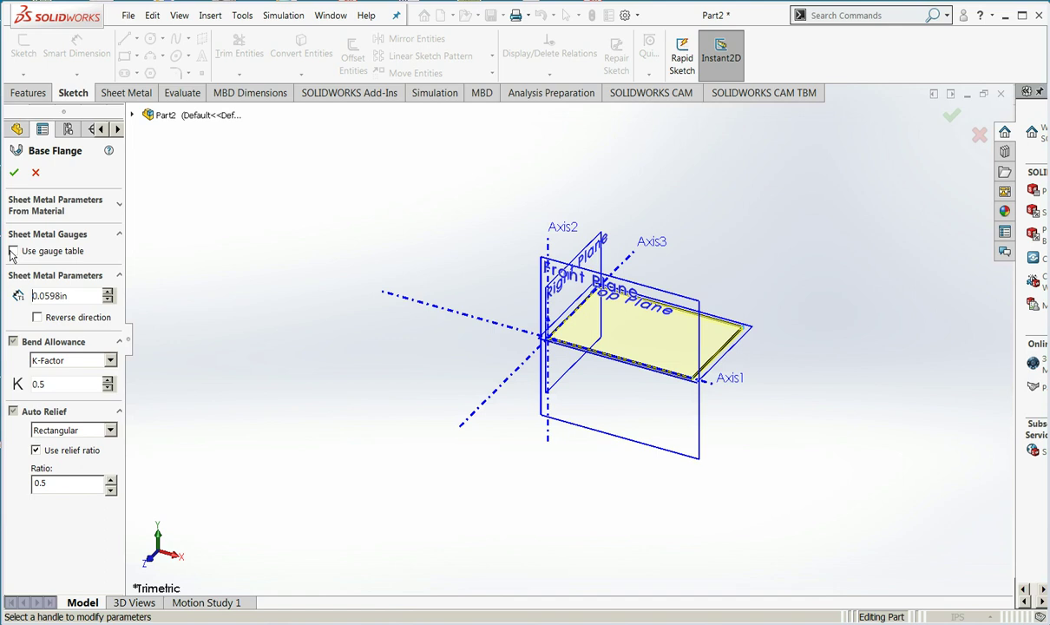
Step: Build the base flange at 16 Gauge from the SAMPLE TABLE - STEEL gauge table
left_click(13, 252)
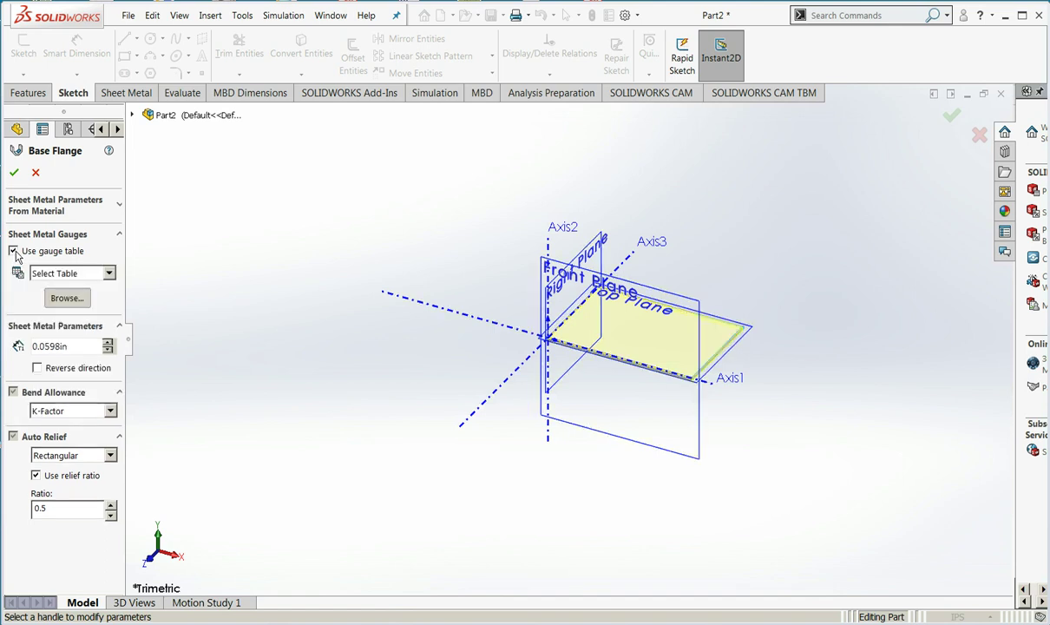
left_click(54, 272)
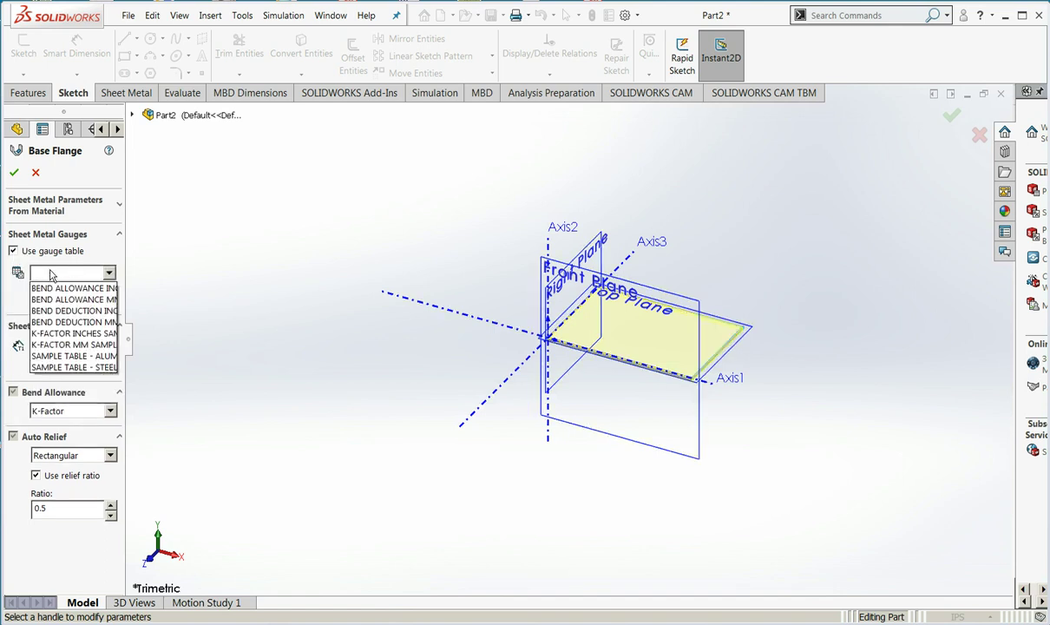
left_click(95, 368)
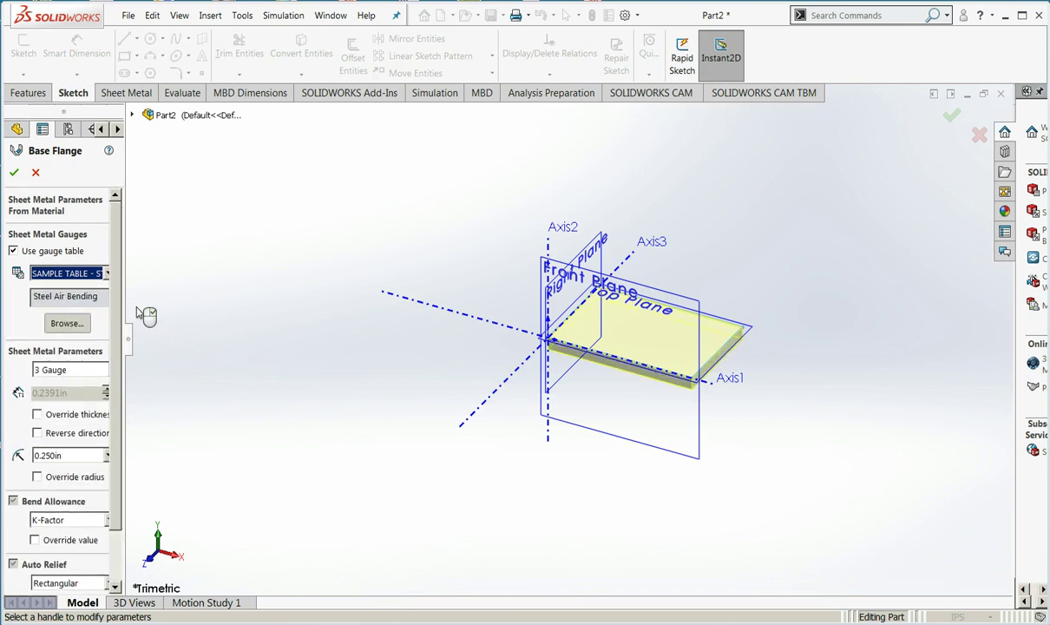
left_click(84, 371)
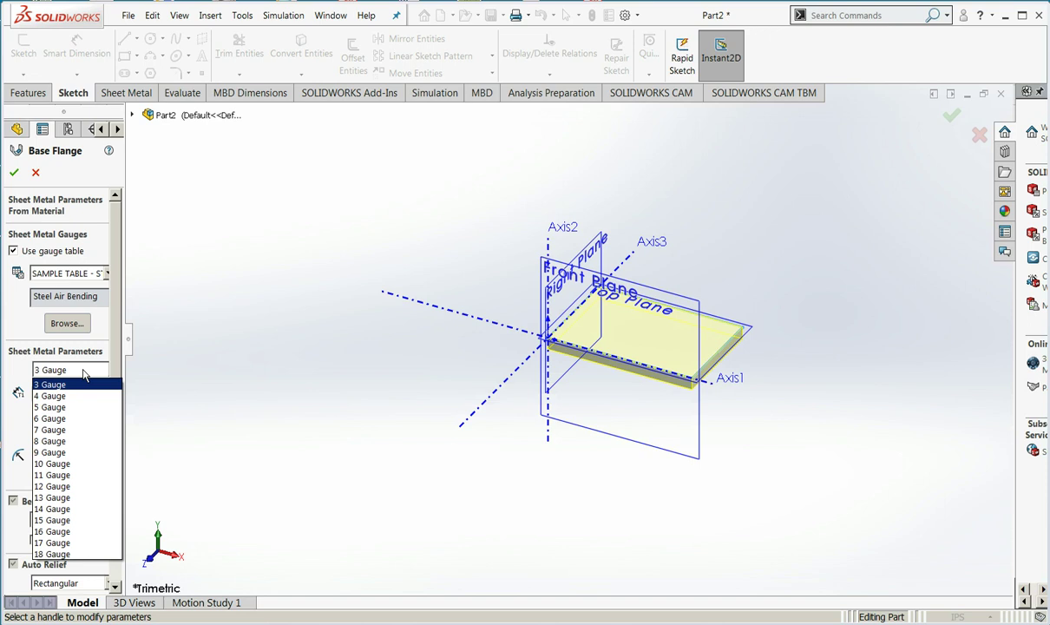
left_click(97, 535)
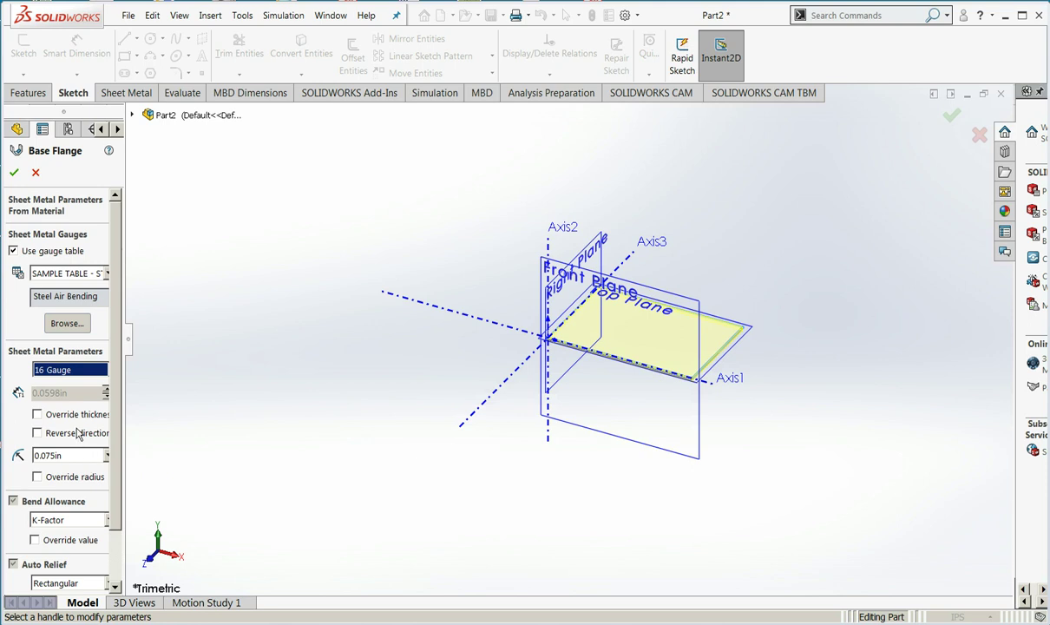
scroll(78, 438, "down", 1)
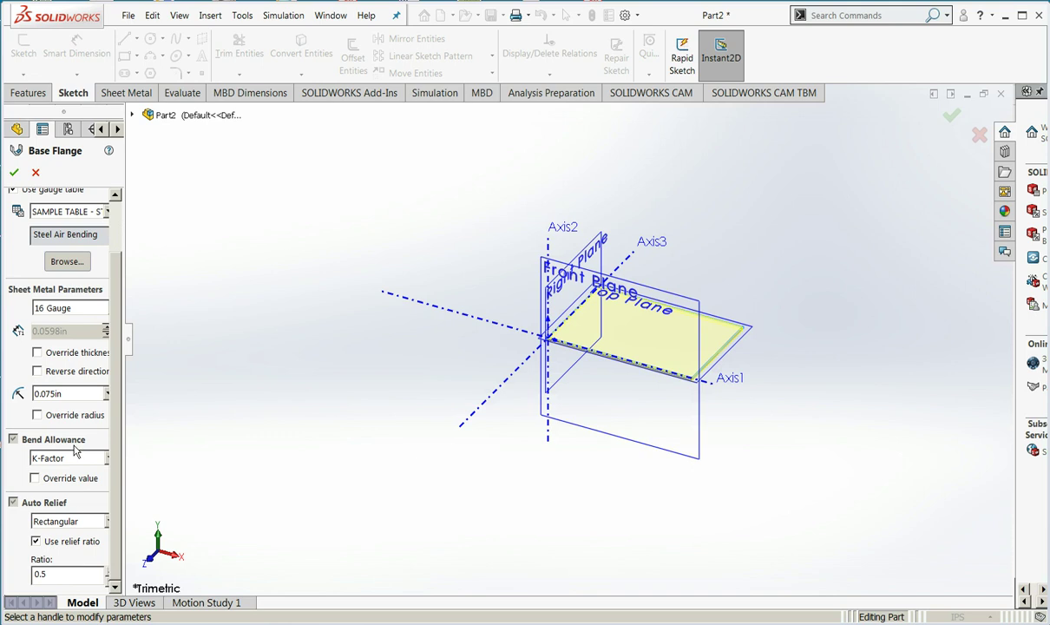
left_click(14, 172)
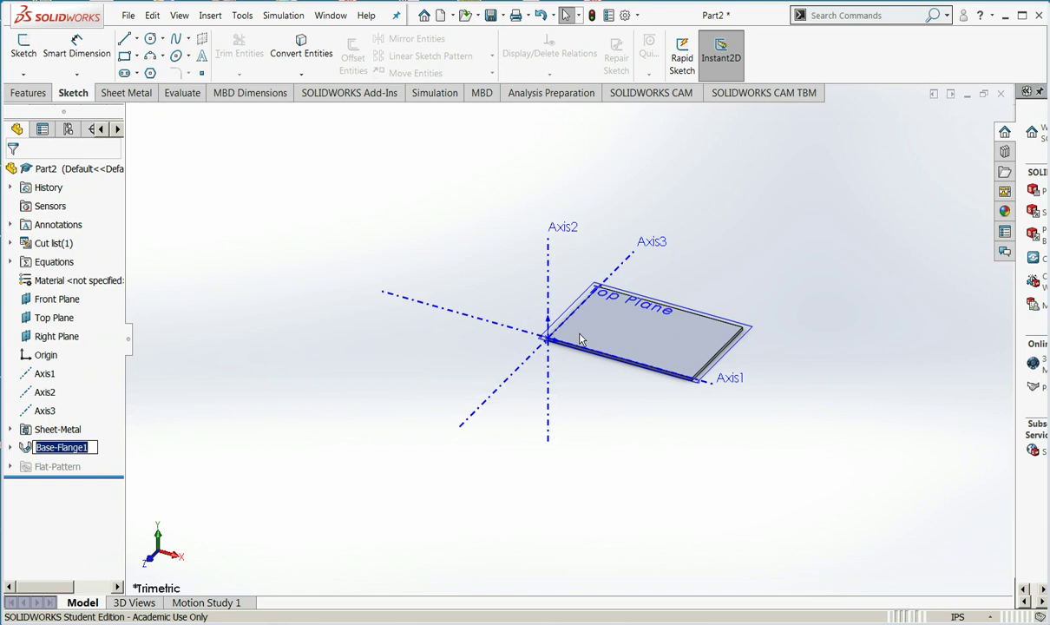
scroll(707, 371, "down", 3)
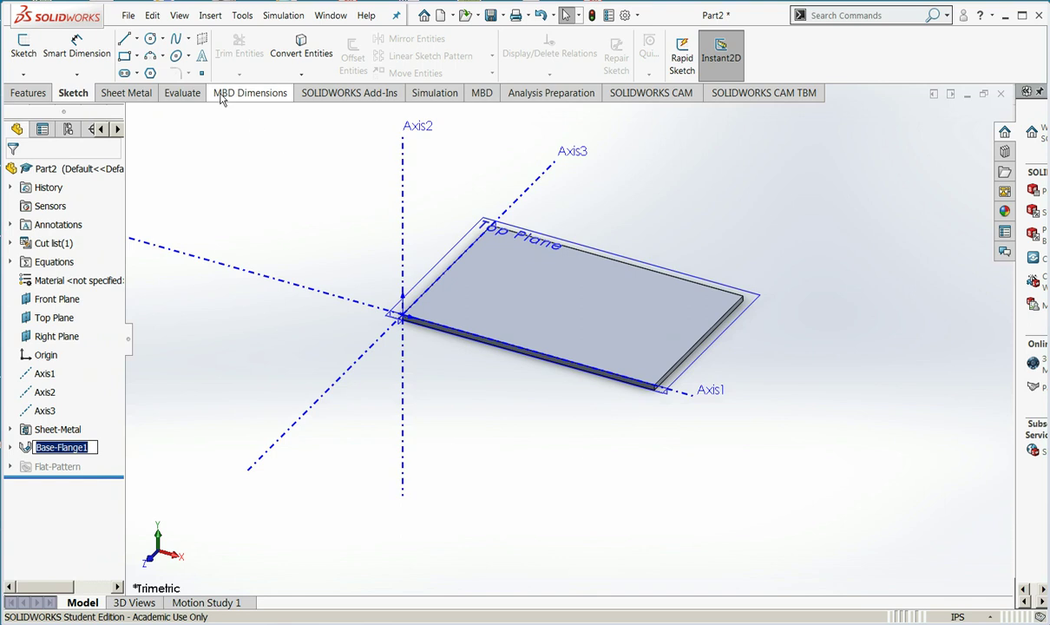
left_click(180, 17)
mouse_move(276, 161)
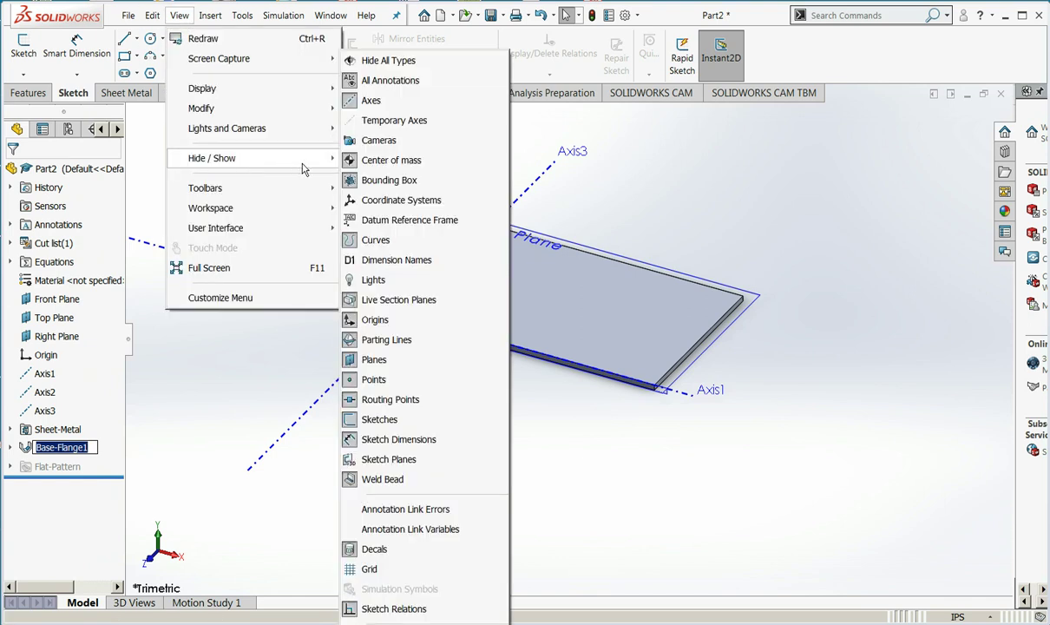
left_click(365, 99)
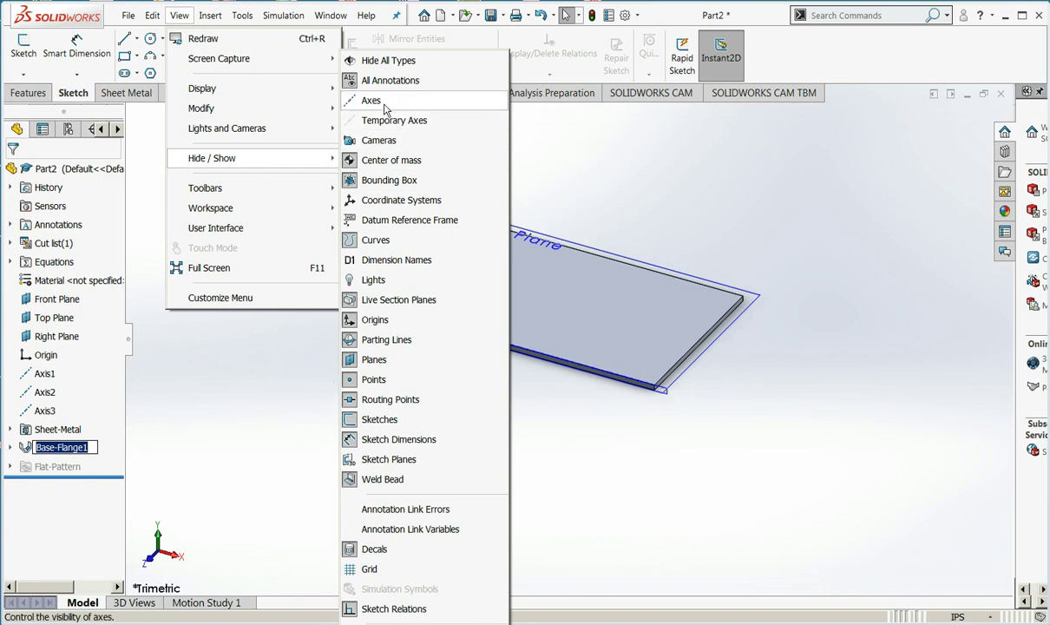
left_click(412, 359)
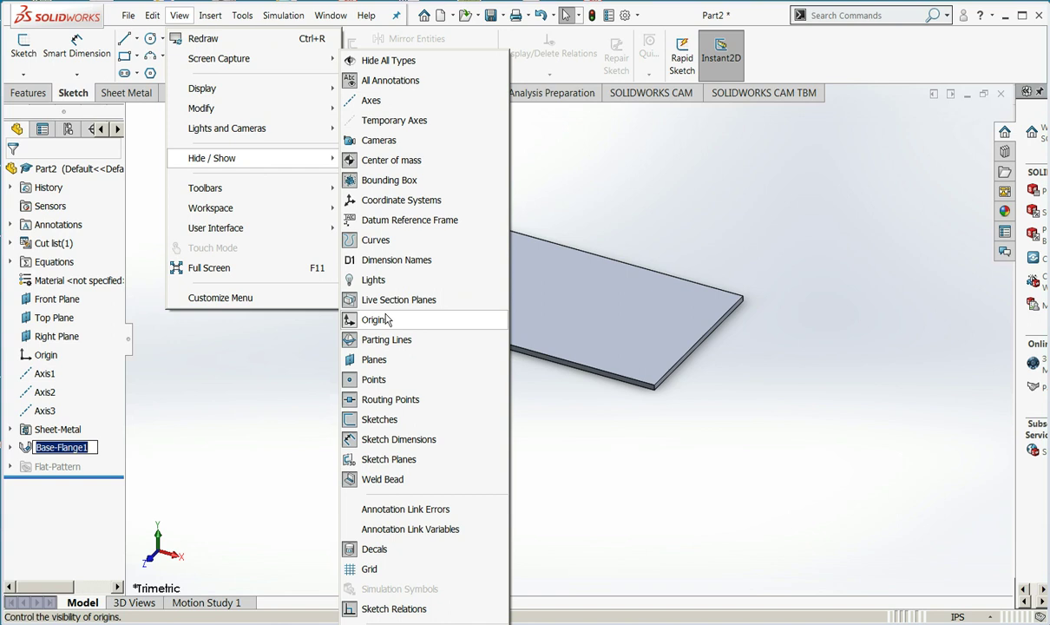
left_click(267, 409)
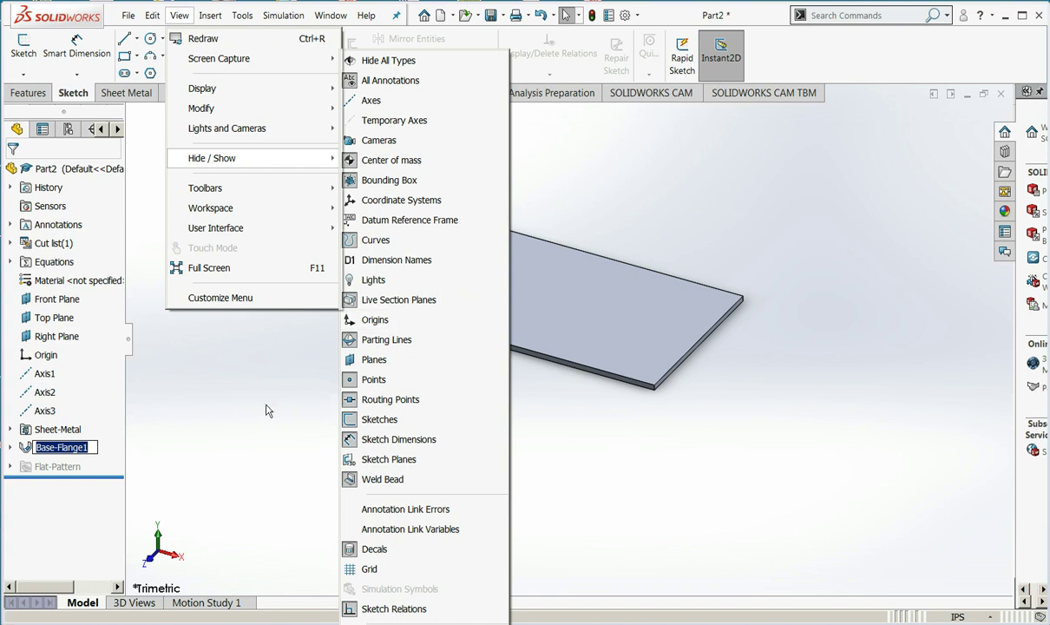
key("f")
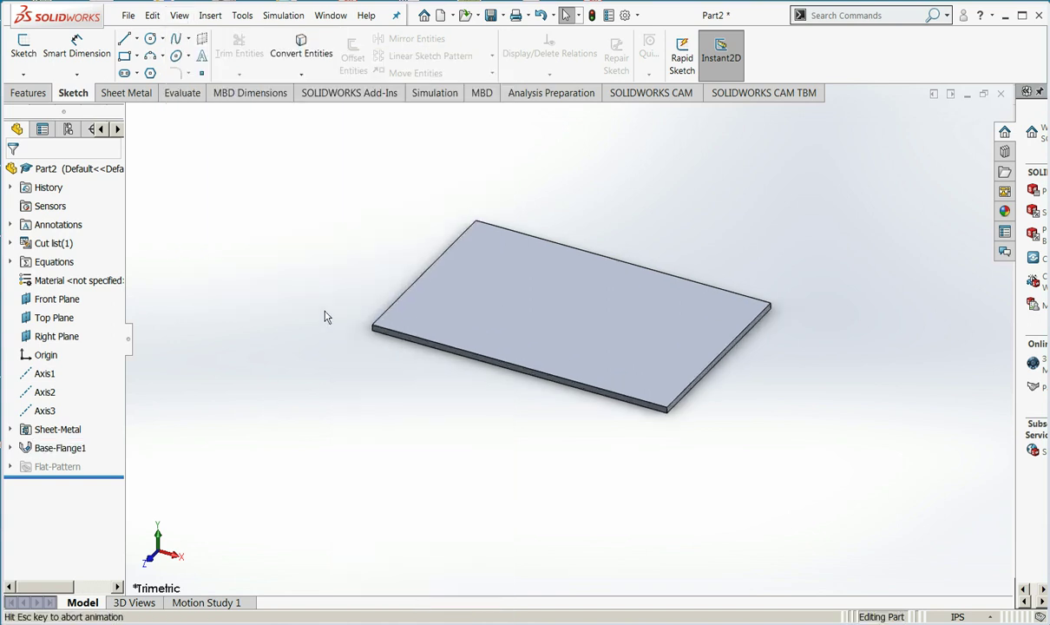
Step: Start a Sheet Metal Edge Flange on the plate
left_click(210, 16)
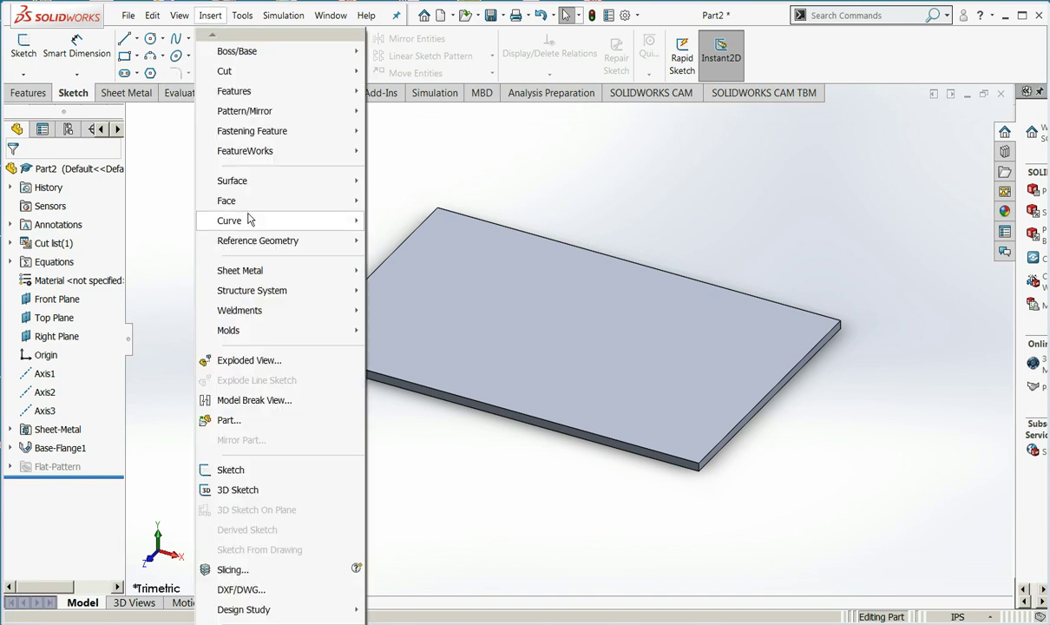
mouse_move(249, 219)
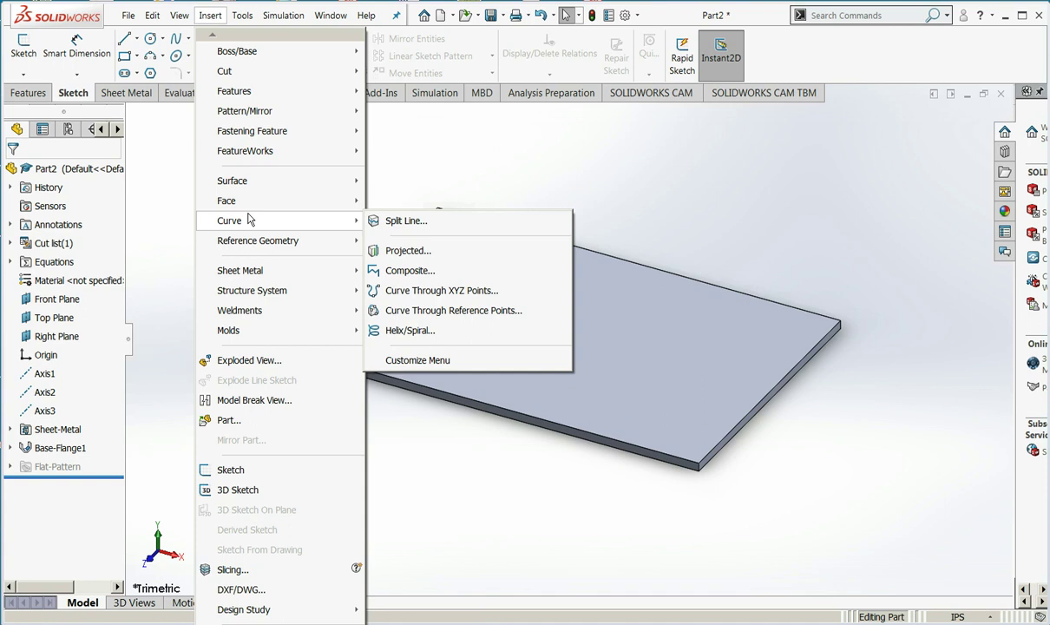
mouse_move(258, 270)
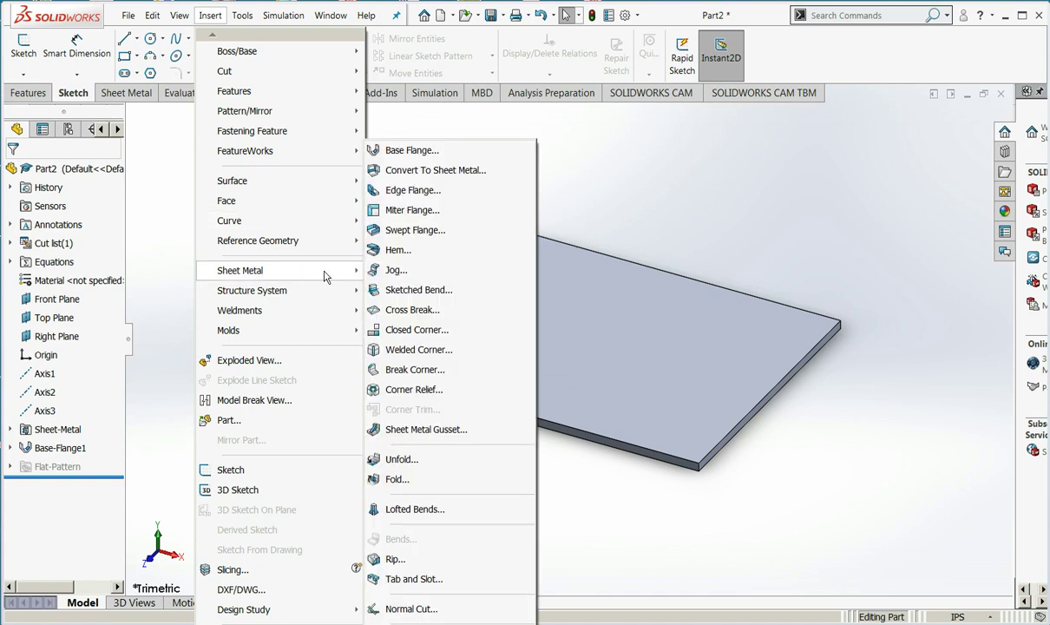
left_click(485, 191)
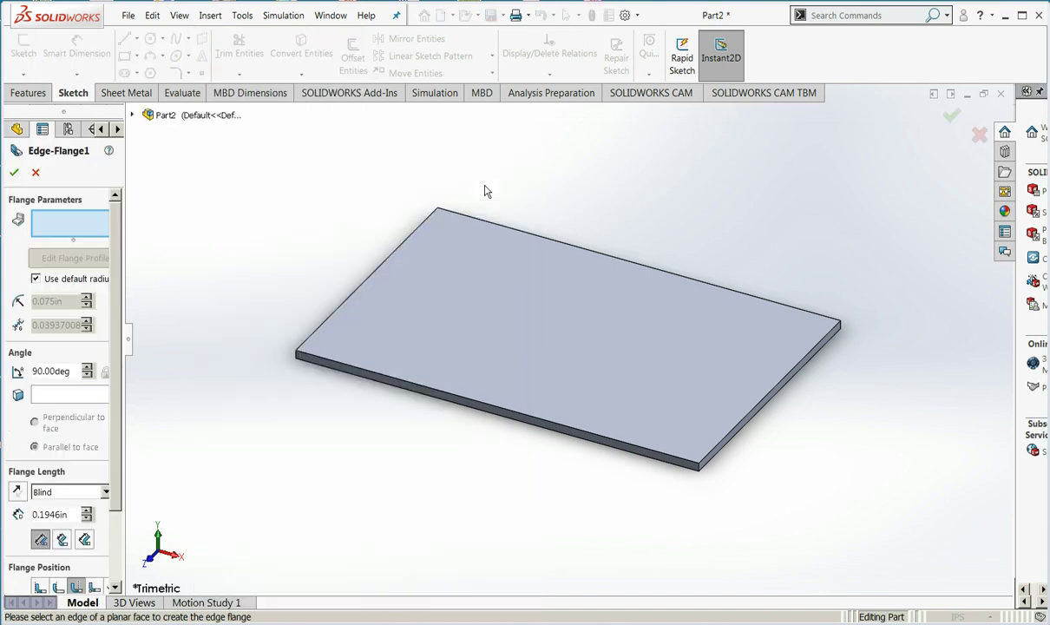
Step: Select the plate's left, back, right and front edges for the flange
left_click(397, 254)
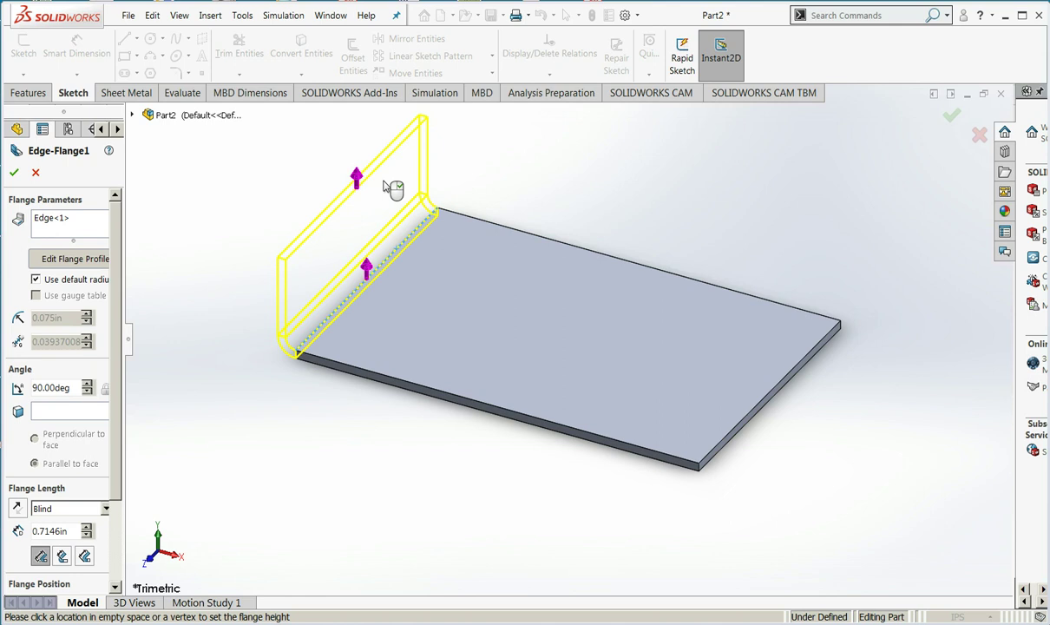
left_click(87, 228)
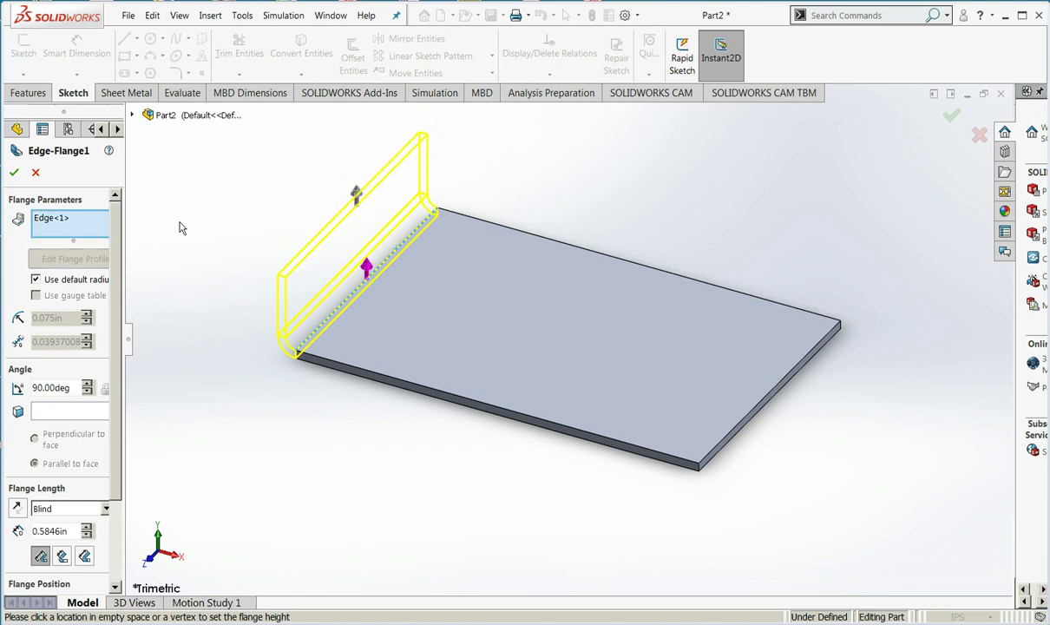
left_click(475, 222)
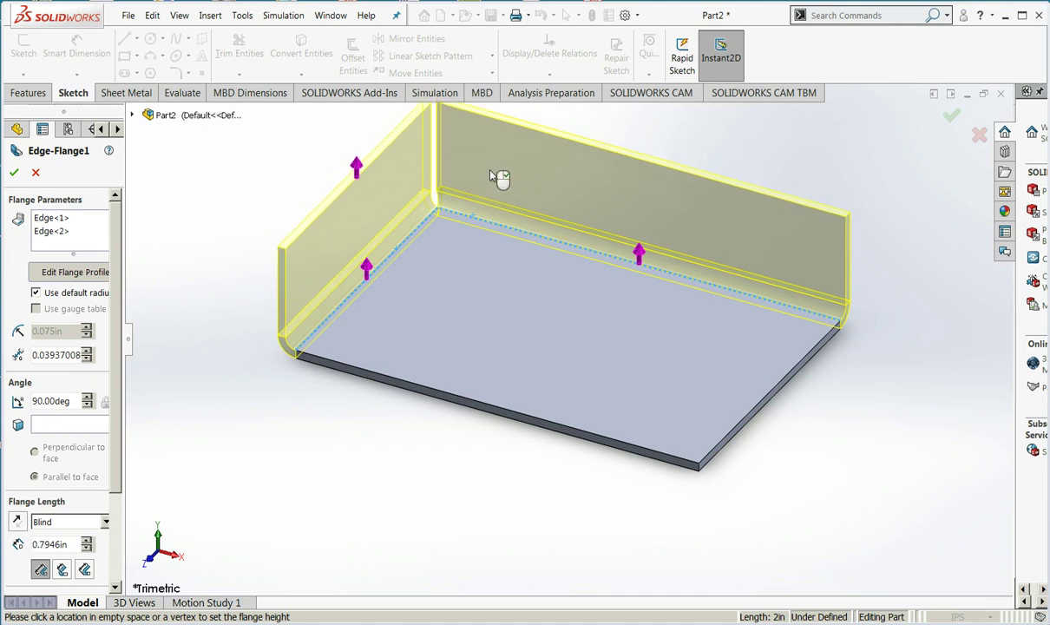
left_click(78, 248)
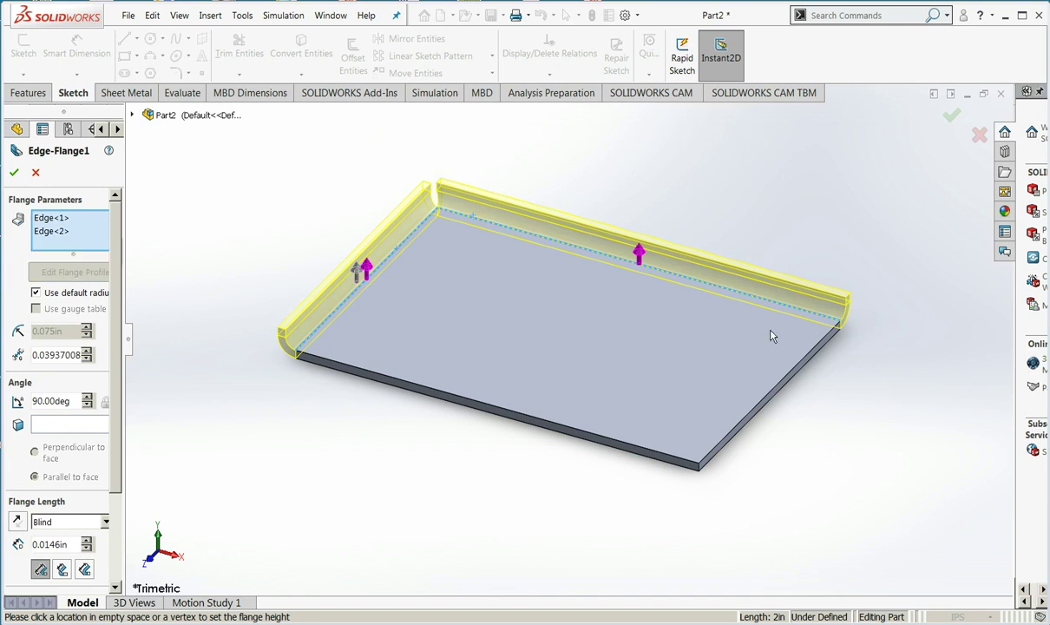
left_click(797, 368)
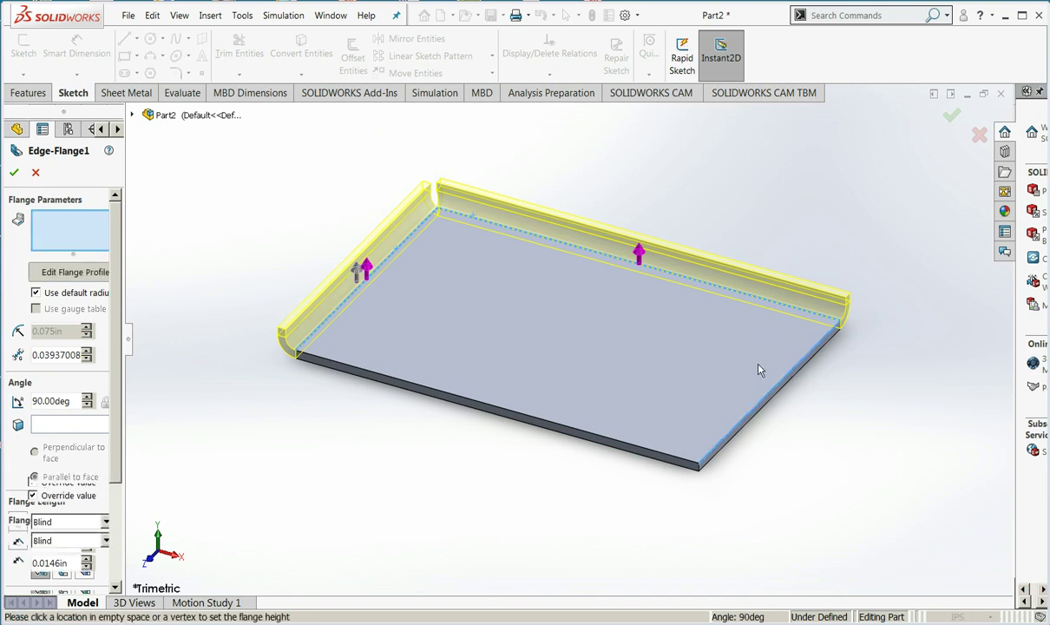
left_click(726, 199)
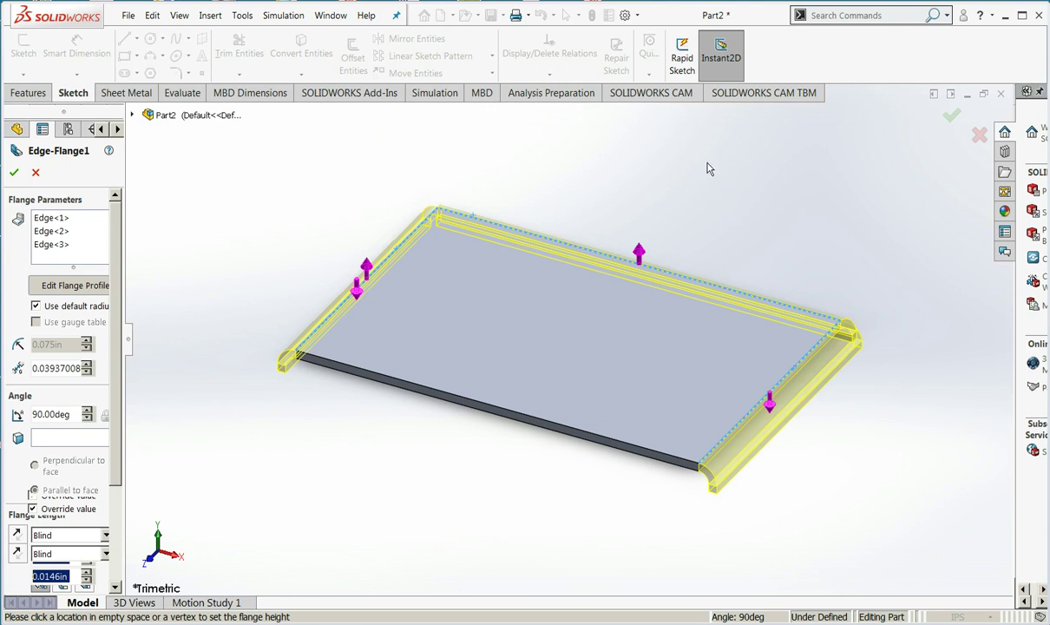
left_click(799, 514)
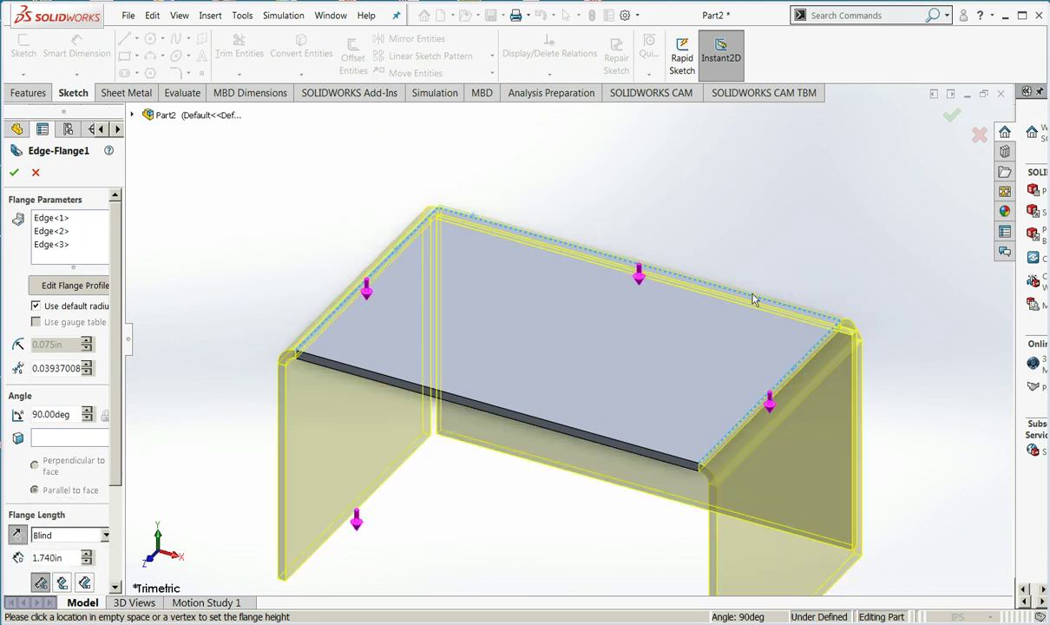
left_click(744, 172)
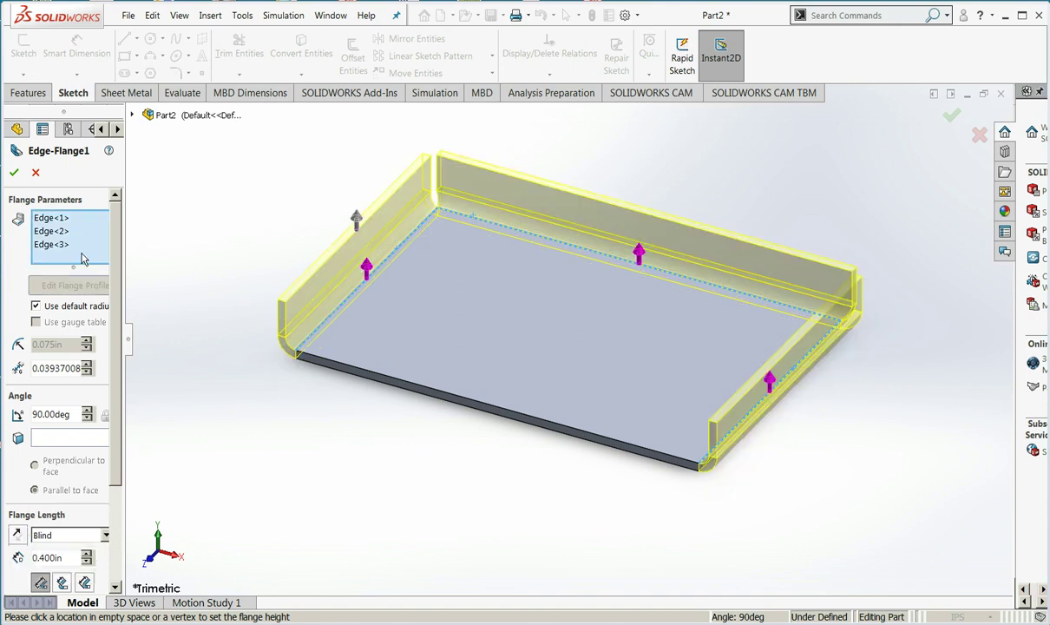
left_click(359, 370)
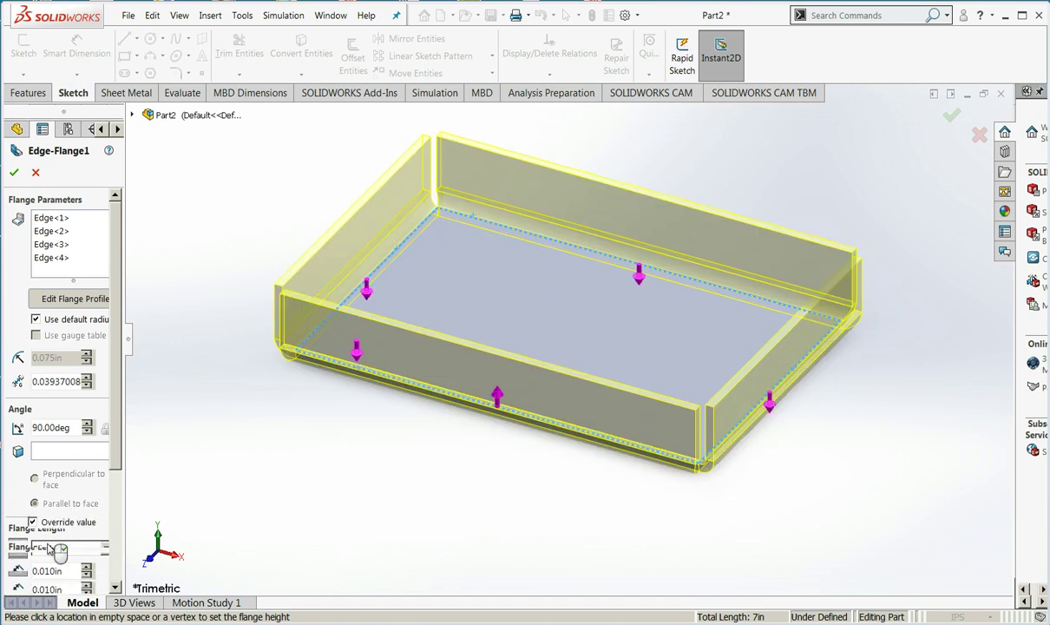
Step: Set the flange length to 1 in, flip the walls upward and accept
left_click(17, 547)
scroll(61, 434, "down", 3)
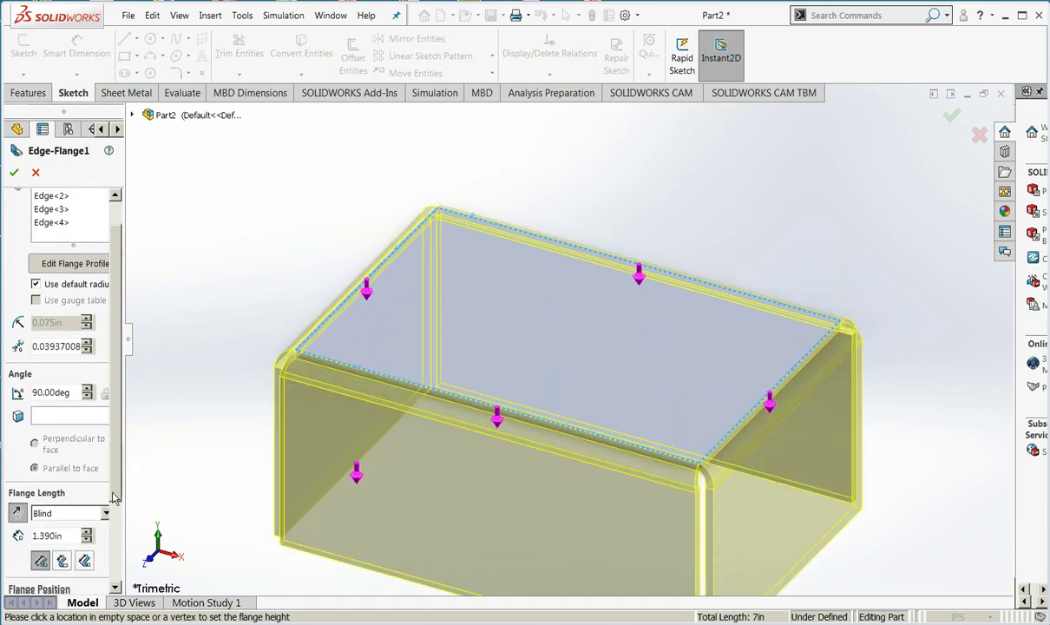
double_click(68, 455)
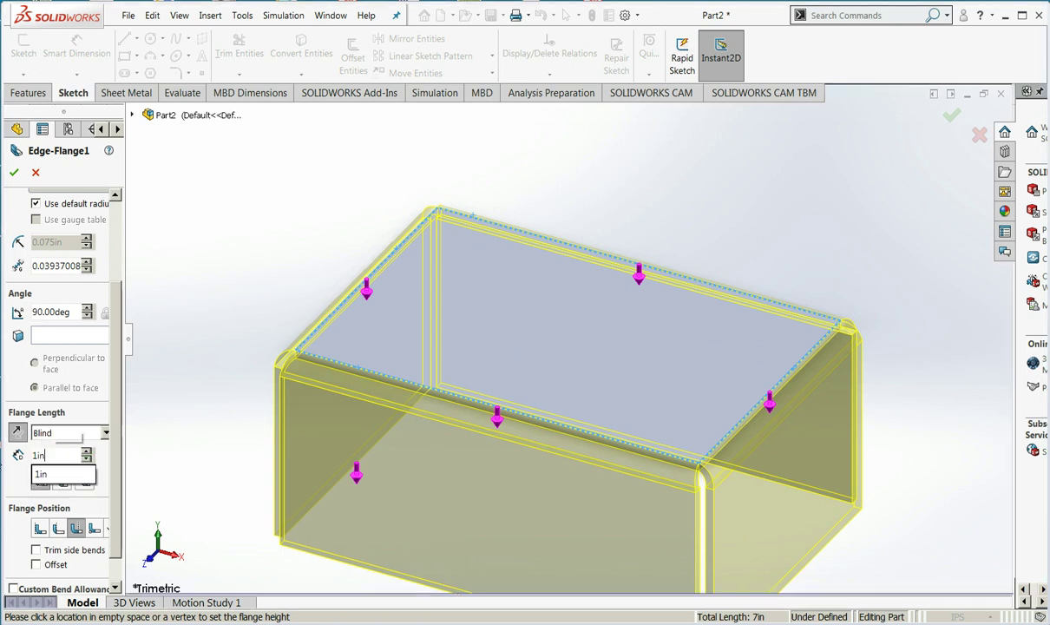
key("Return")
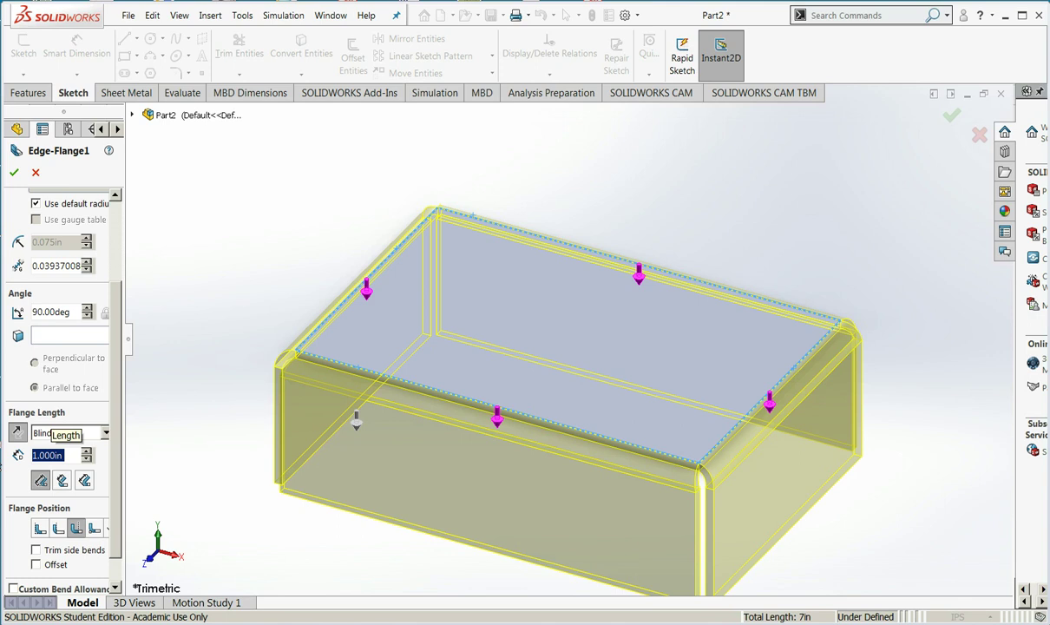
left_click(19, 433)
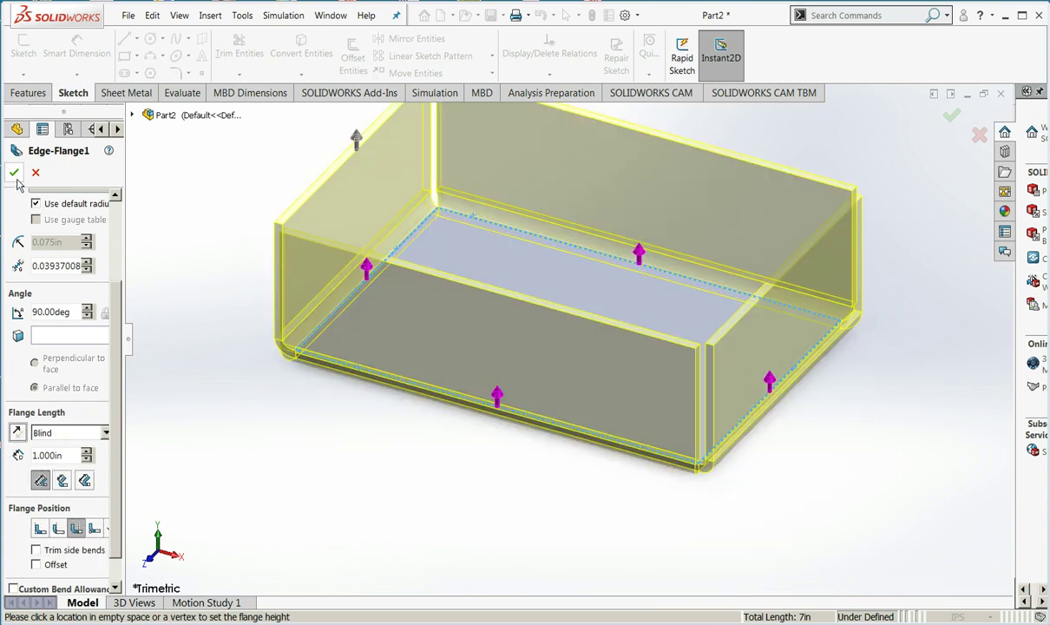
left_click(14, 173)
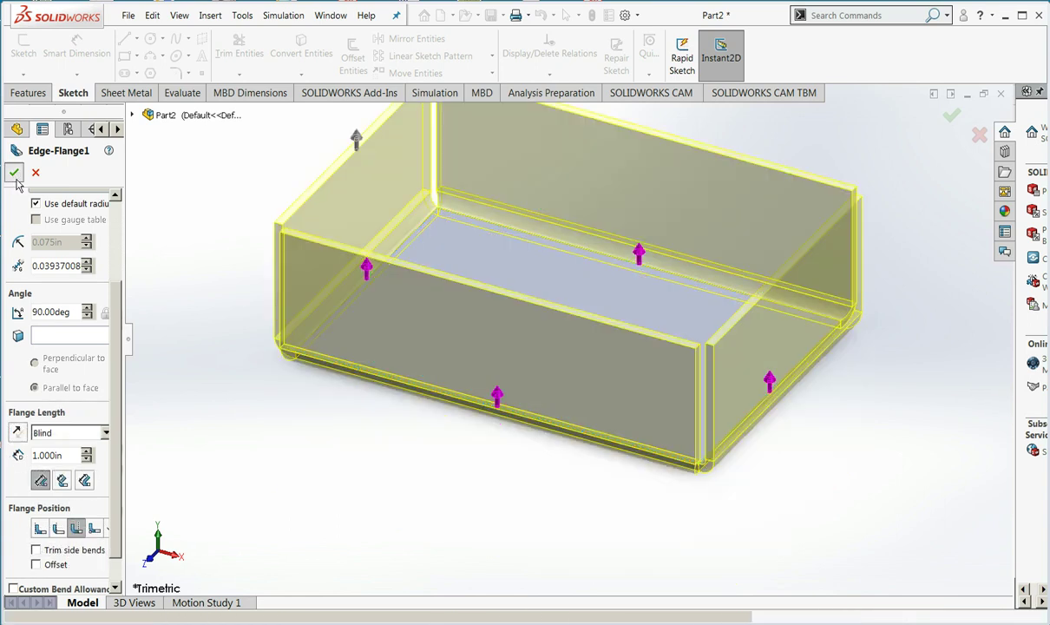
key("f")
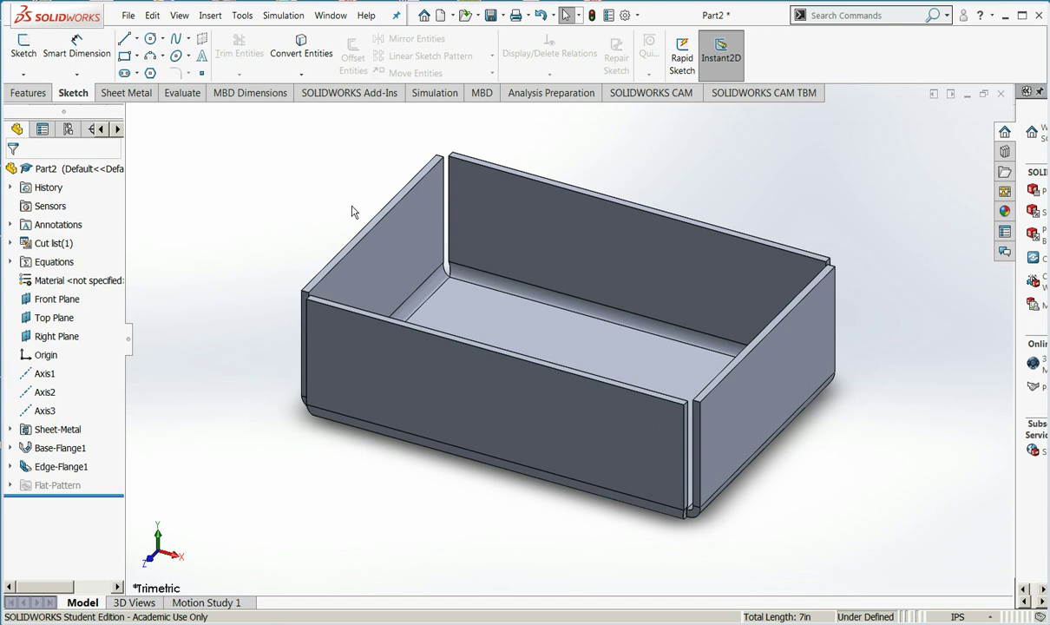
Step: Save the part to the Desktop as My_new_box.SLDPRT
left_click(127, 16)
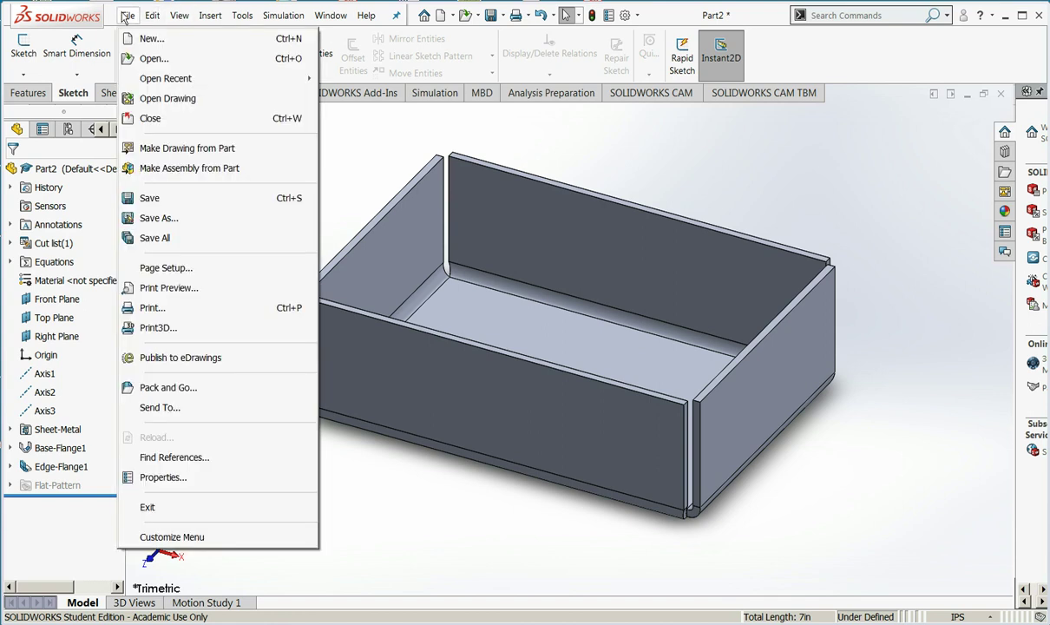
left_click(188, 198)
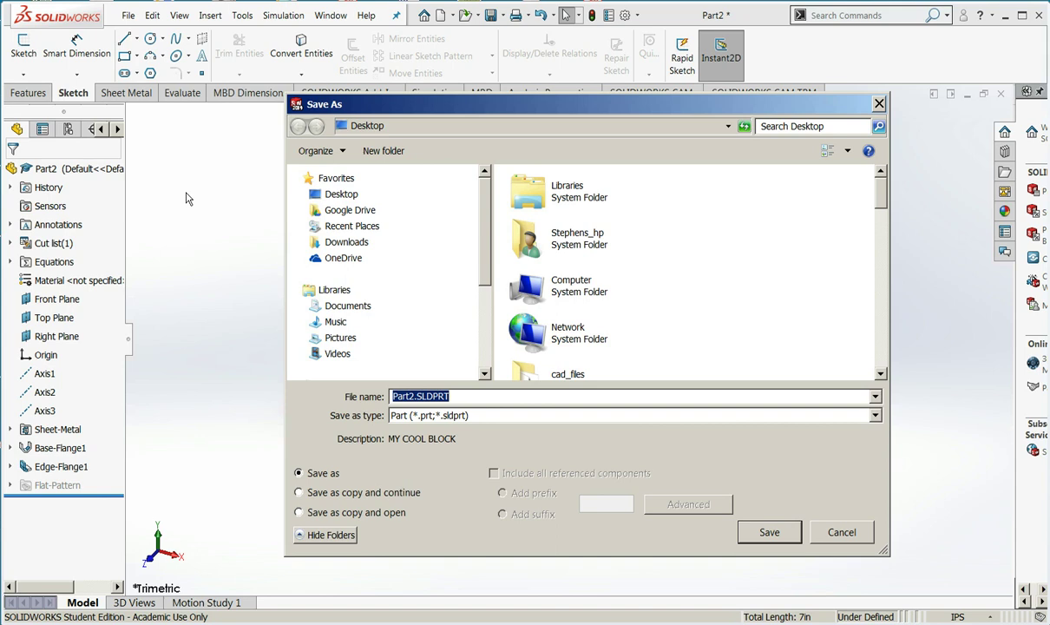
left_click(331, 199)
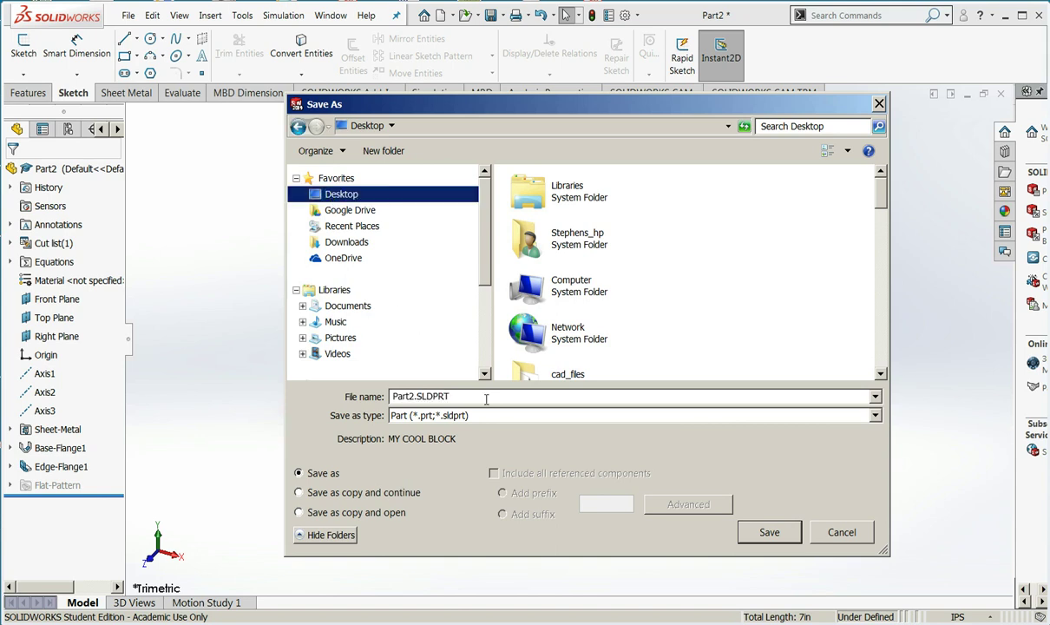
left_click_drag(486, 399, 389, 401)
type("My")
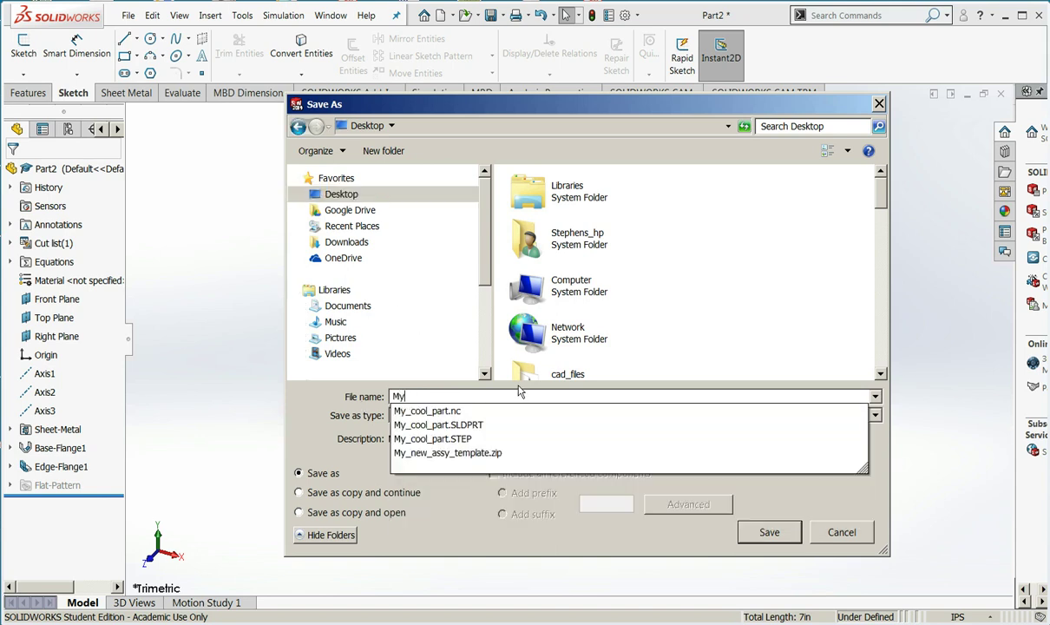
type("_new_box")
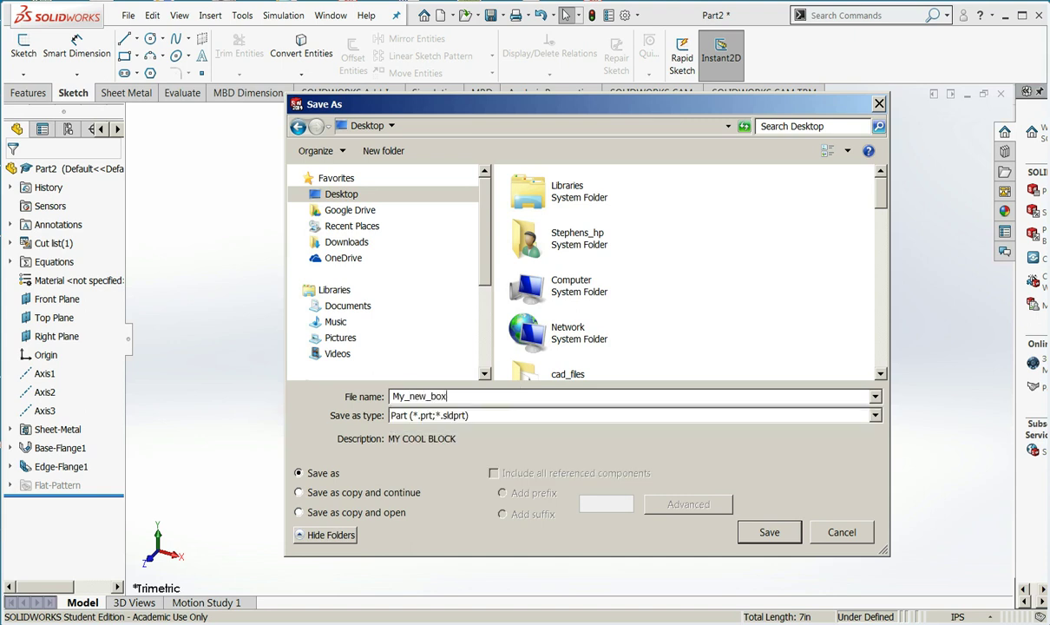
key("Return")
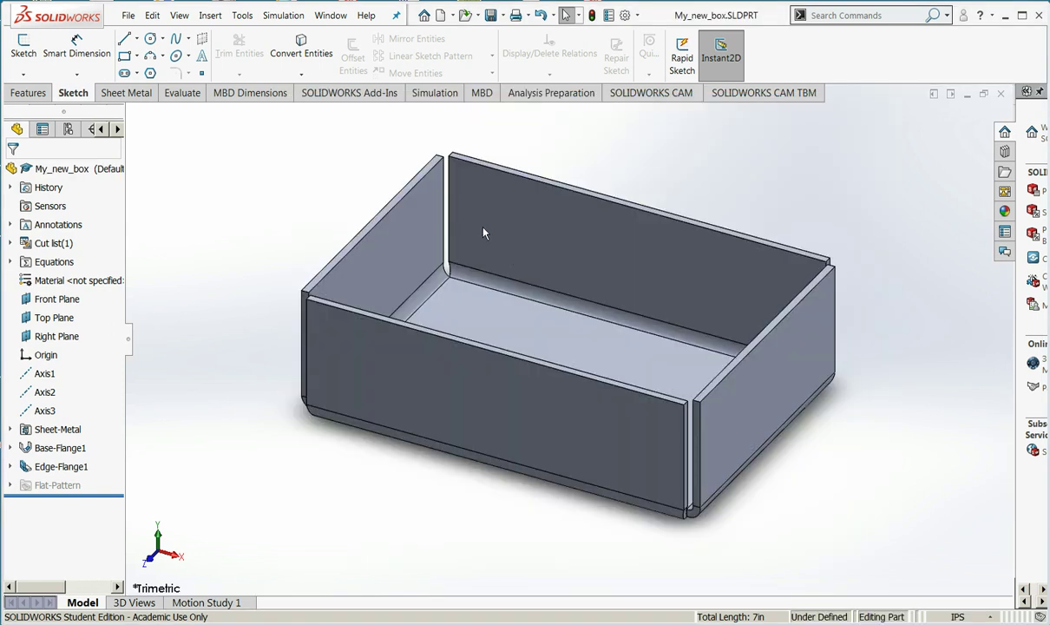
Step: Make a drawing from My_new_box using the Piece_part_drawing template
left_click(128, 16)
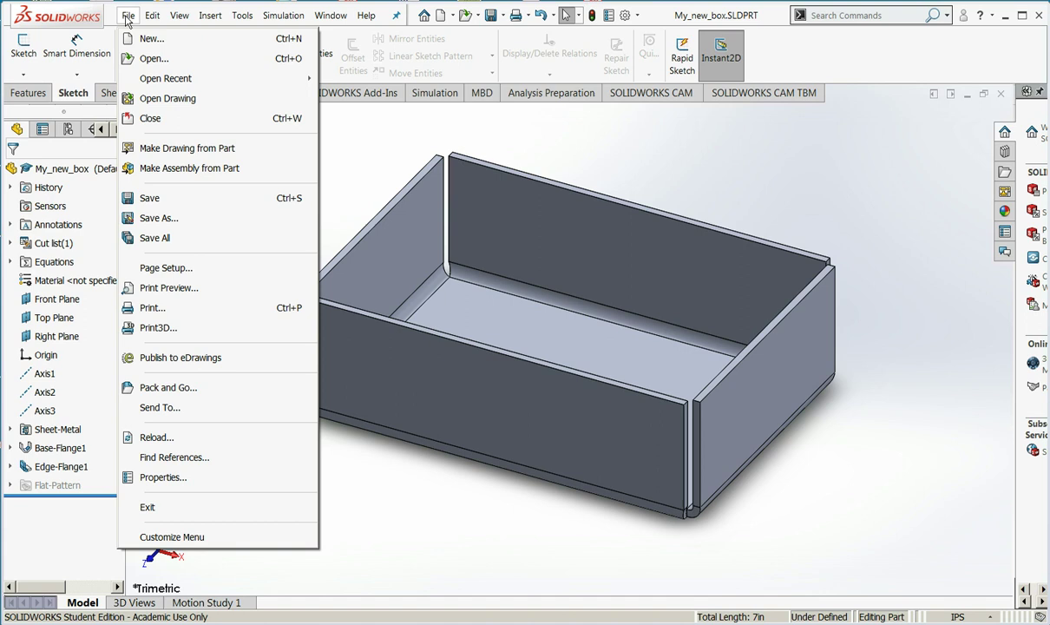
left_click(161, 149)
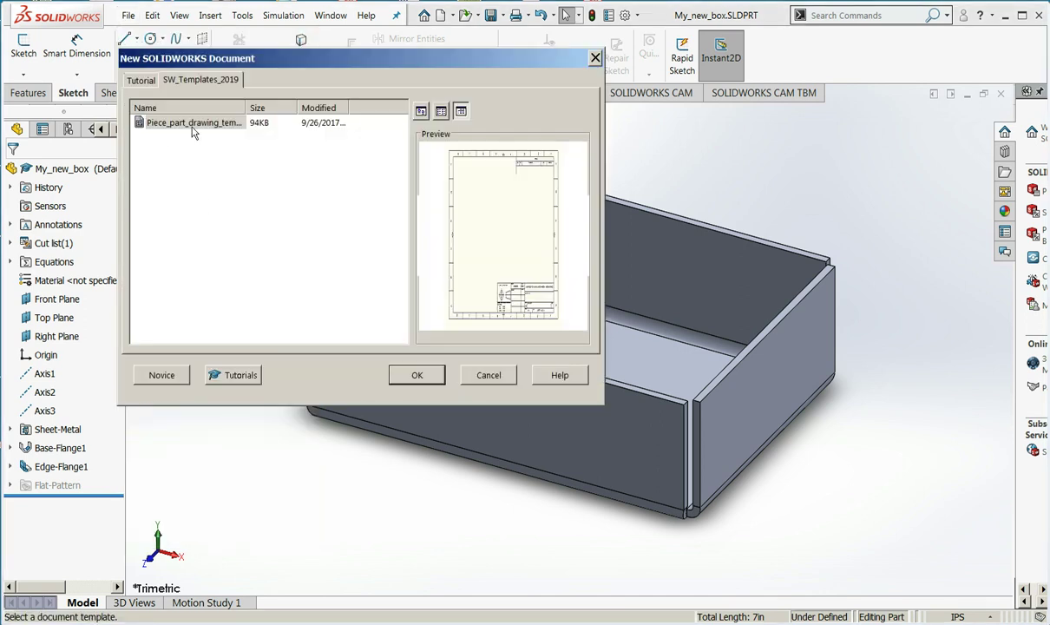
left_click(404, 375)
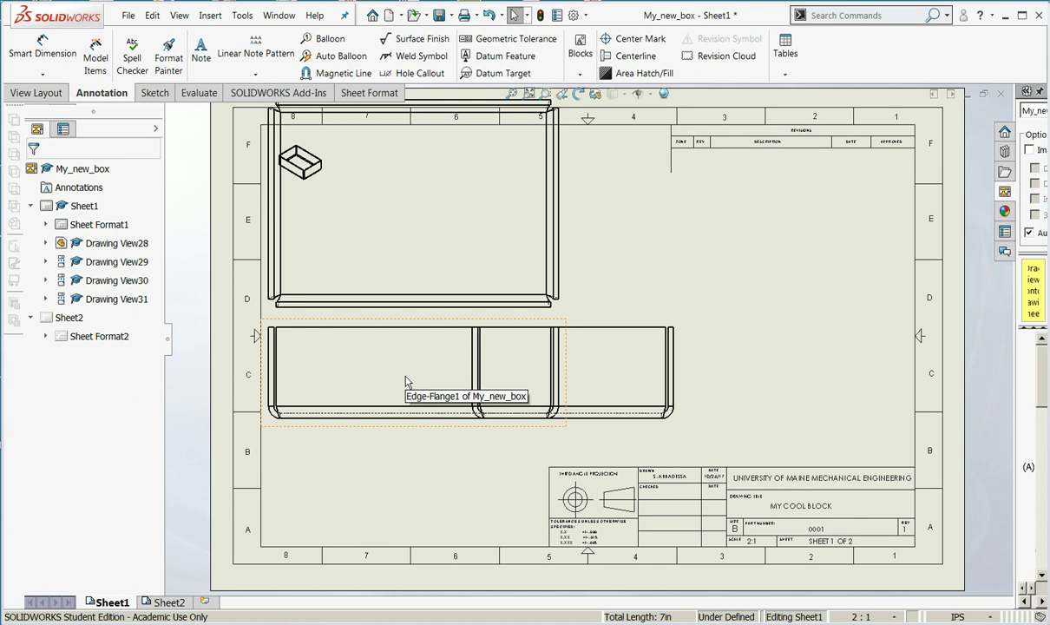
Step: Delete the right-side, top and isometric drawing views, leaving only the front view
left_click(631, 396)
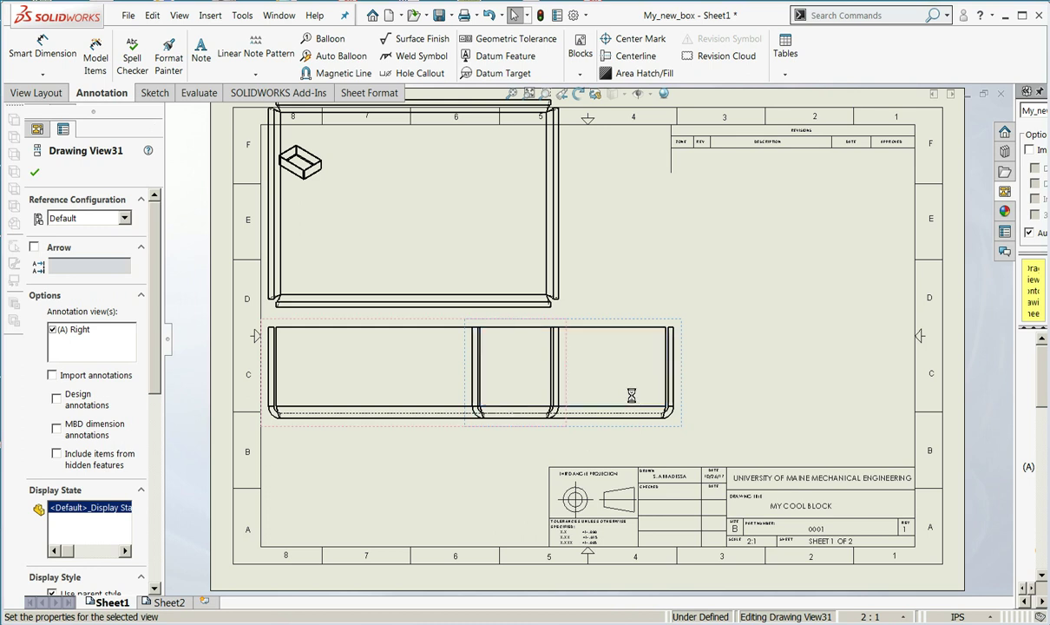
key("Delete")
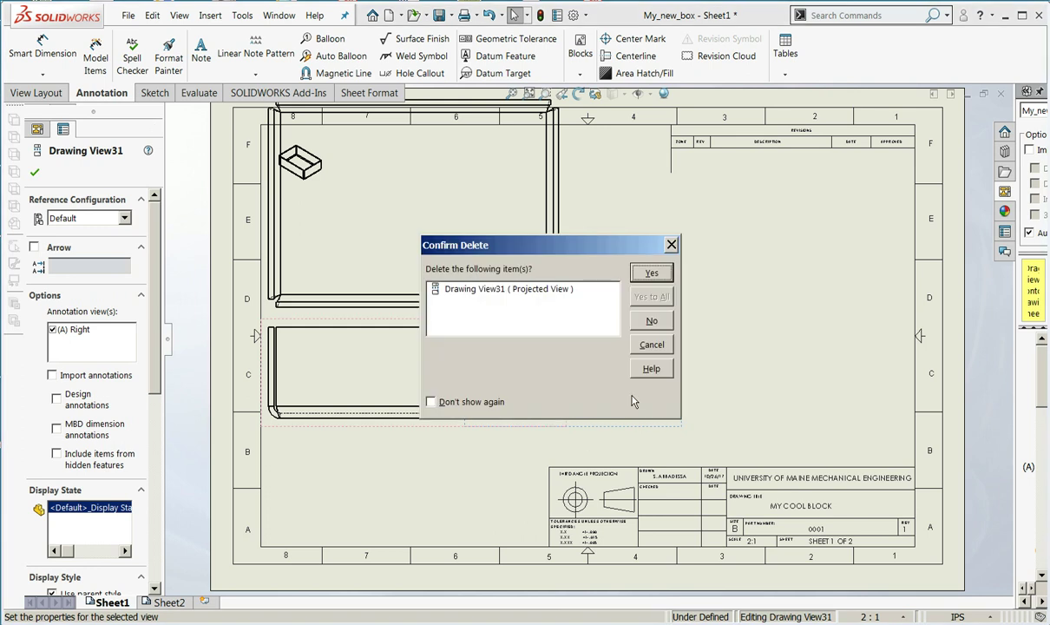
left_click(651, 272)
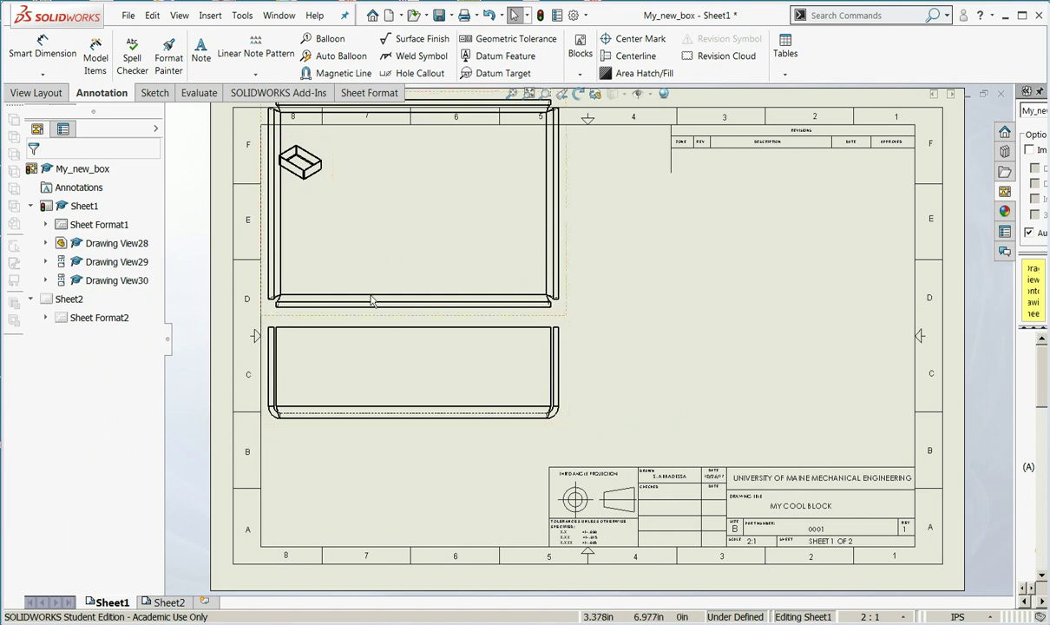
left_click(301, 178)
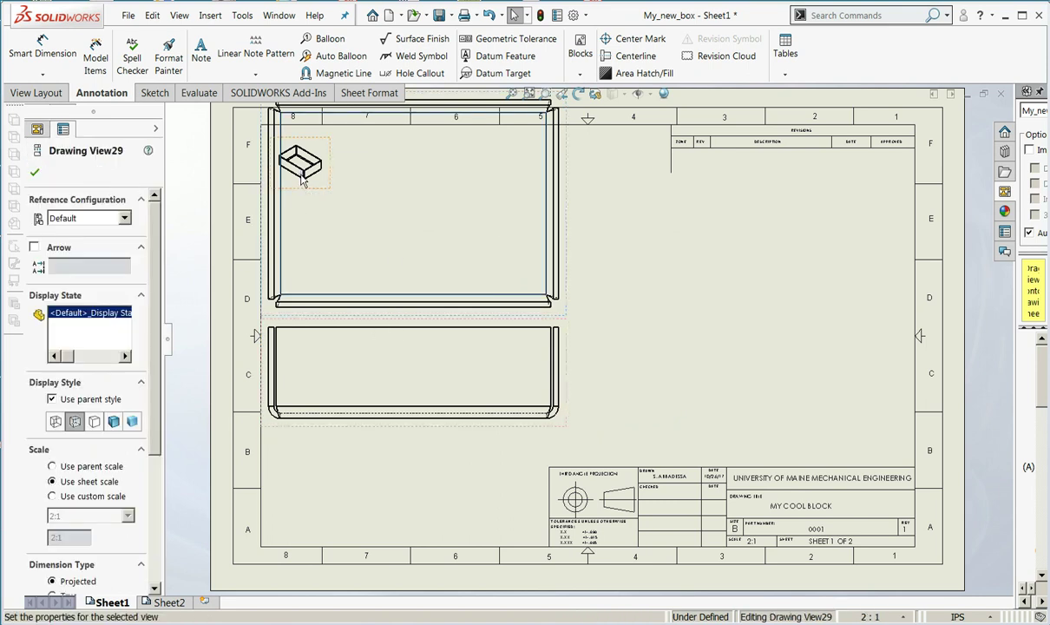
key("Delete")
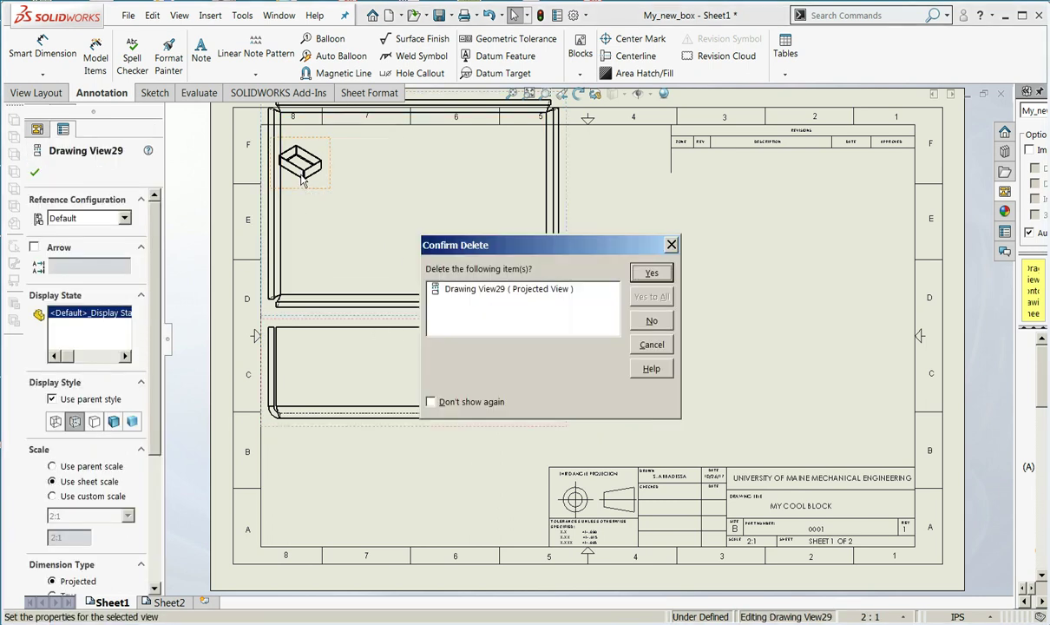
left_click(663, 274)
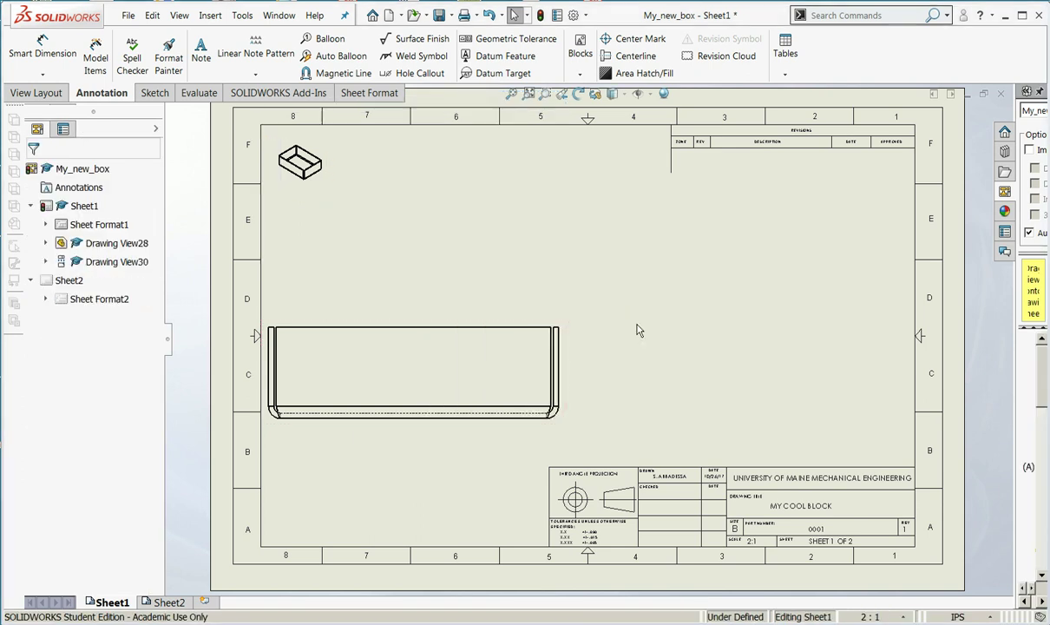
left_click(295, 165)
key("Delete")
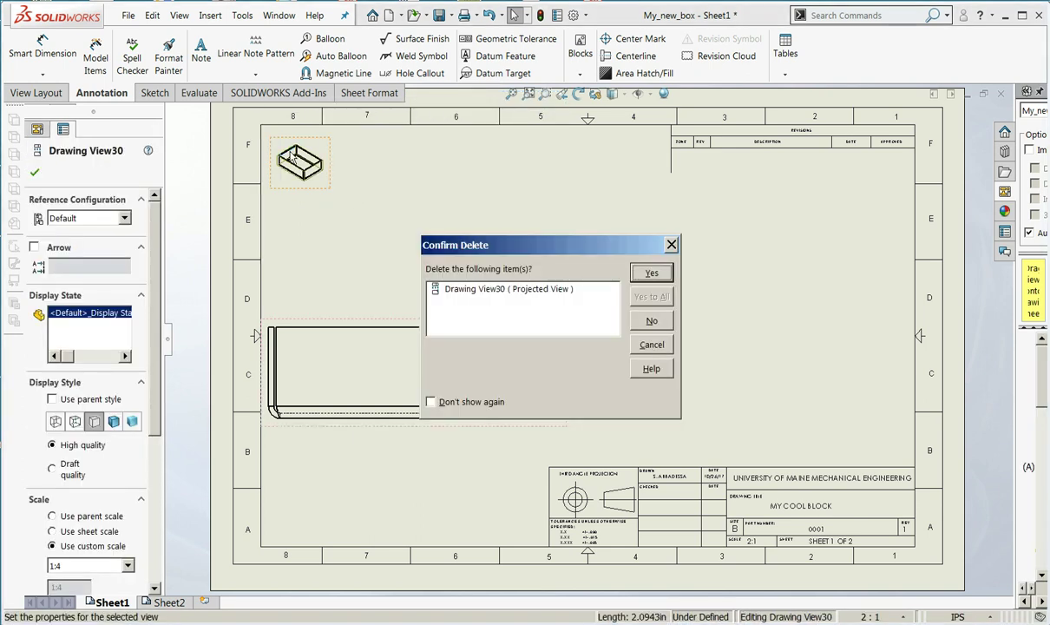
left_click(638, 272)
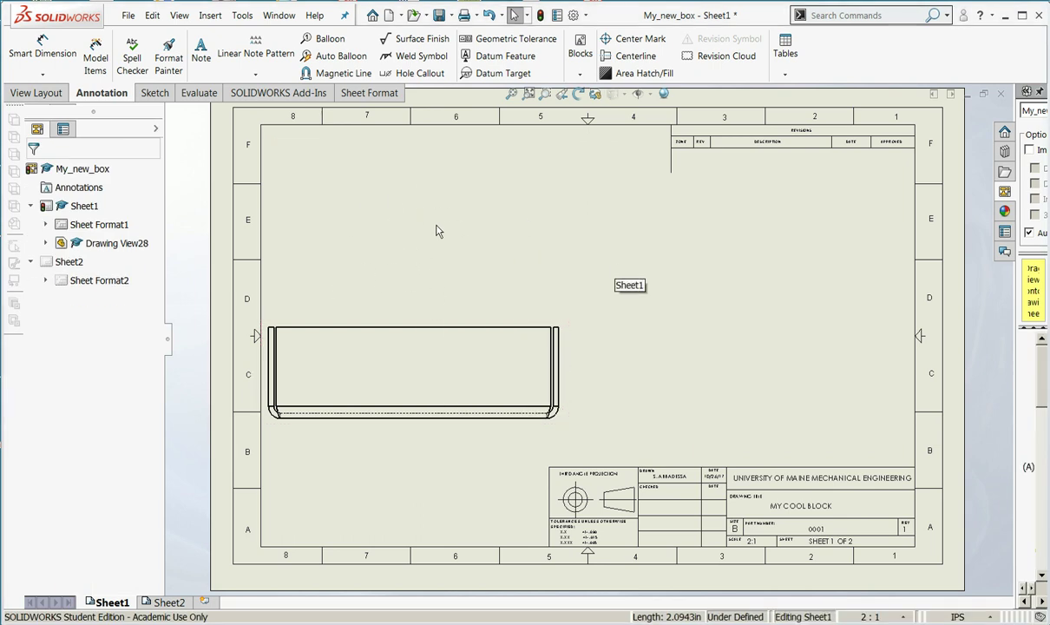
Step: Project a top view above the front view and shift both views down and right
left_click(210, 15)
mouse_move(243, 69)
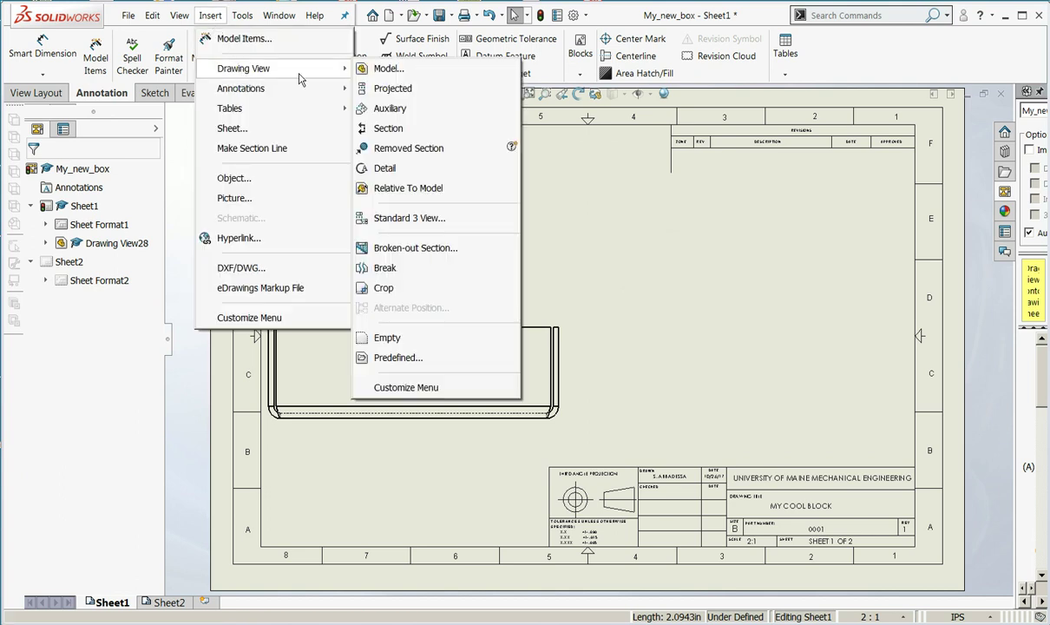
left_click(421, 97)
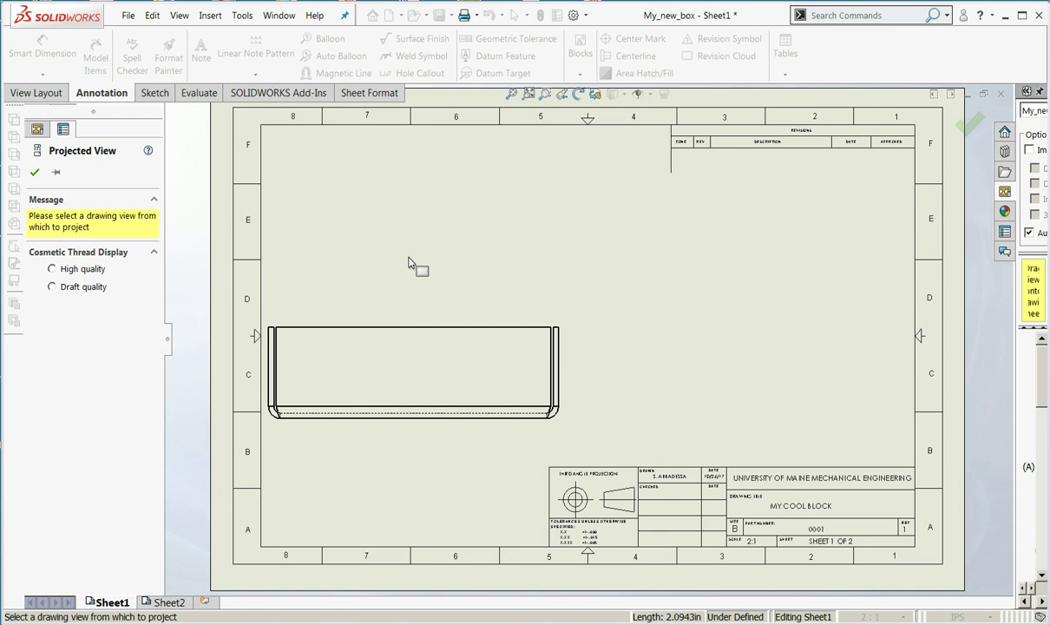
left_click(424, 381)
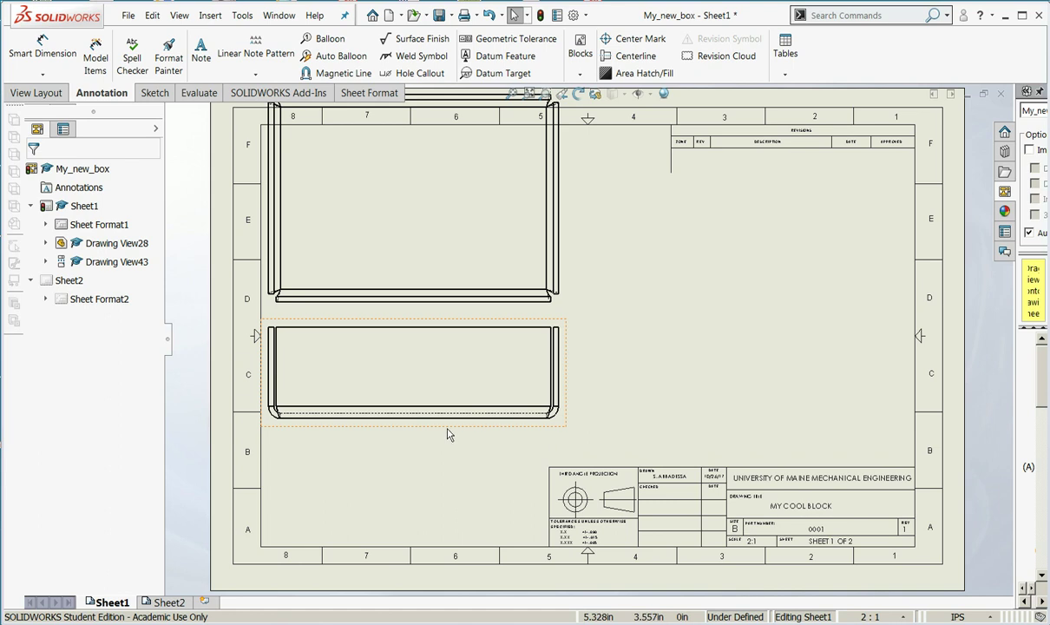
mouse_move(449, 431)
left_mouse_down()
mouse_move(460, 451)
mouse_move(438, 461)
mouse_move(516, 462)
mouse_move(461, 466)
left_mouse_up()
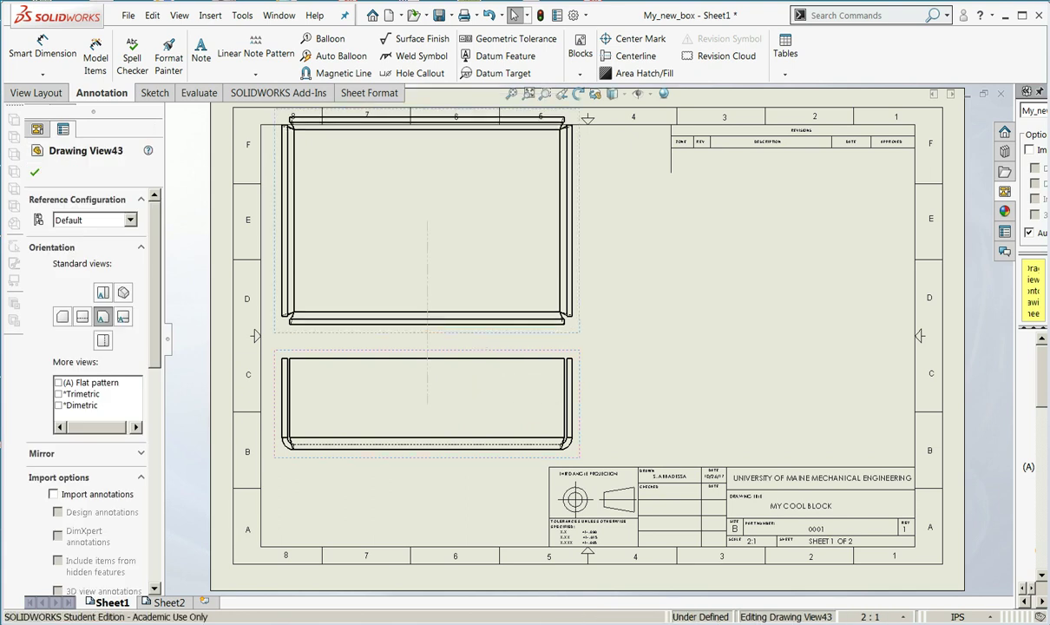
left_click(502, 431)
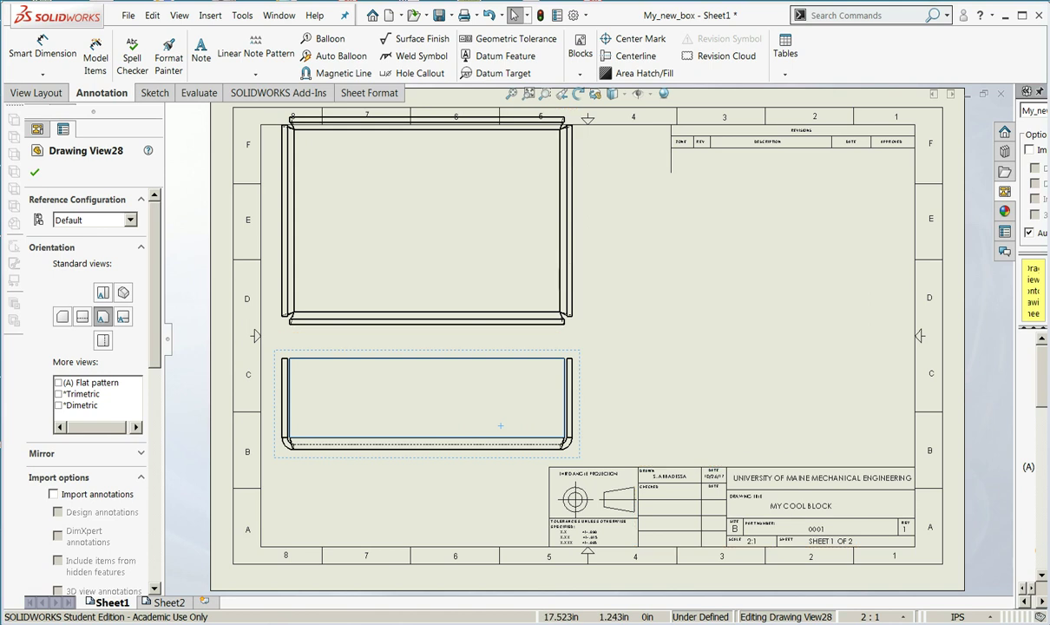
Step: Change the sheet scale from 2:1 to 1:1 and space the front and top views apart
left_click(885, 617)
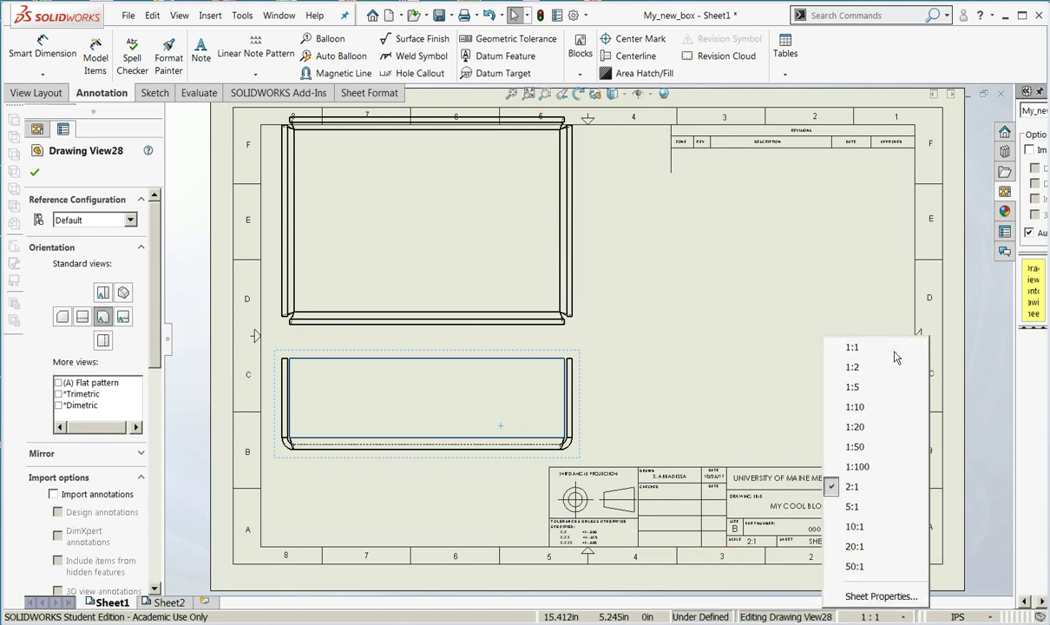
left_click(855, 351)
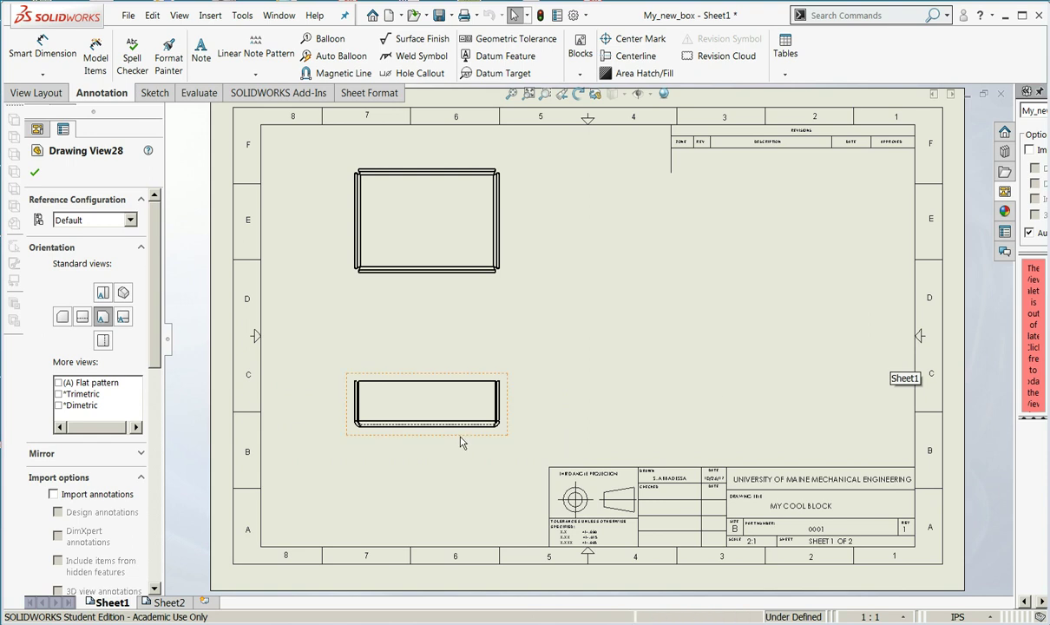
left_click_drag(459, 443, 461, 466)
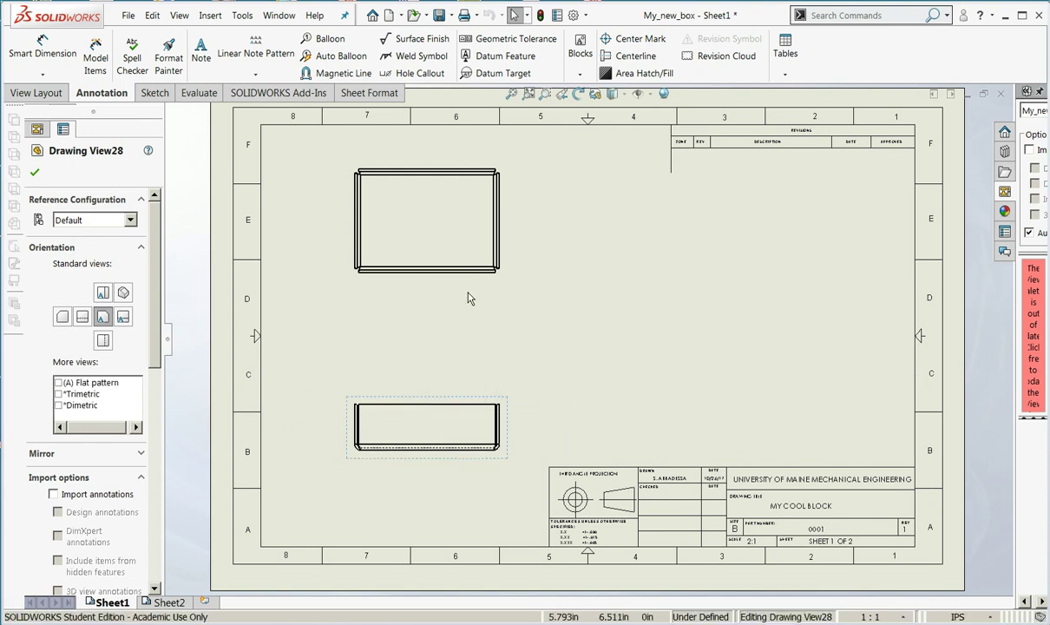
left_click_drag(468, 288, 464, 370)
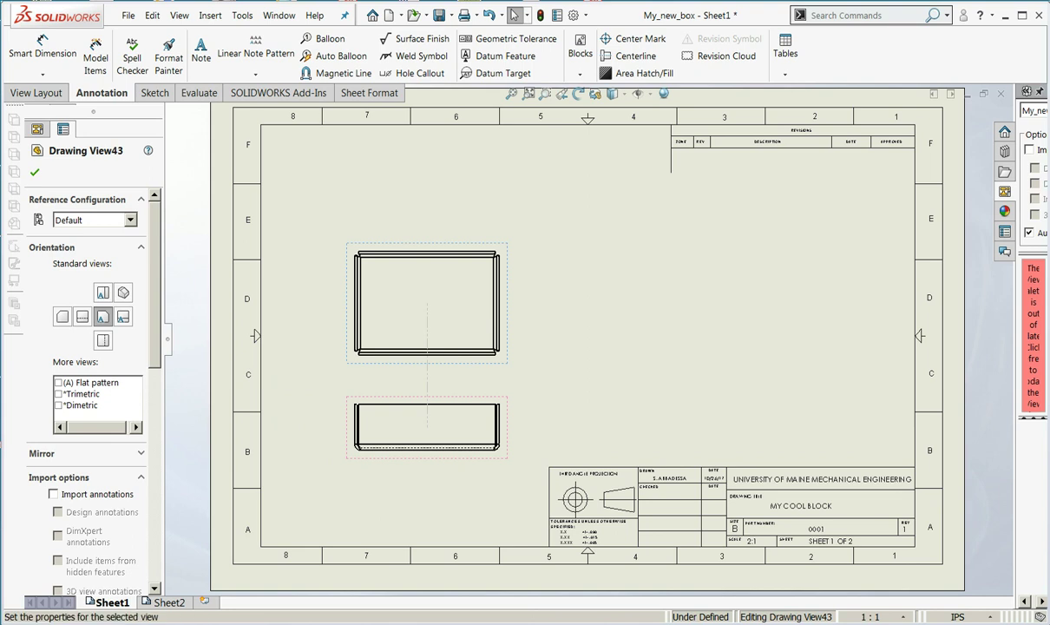
left_click(35, 172)
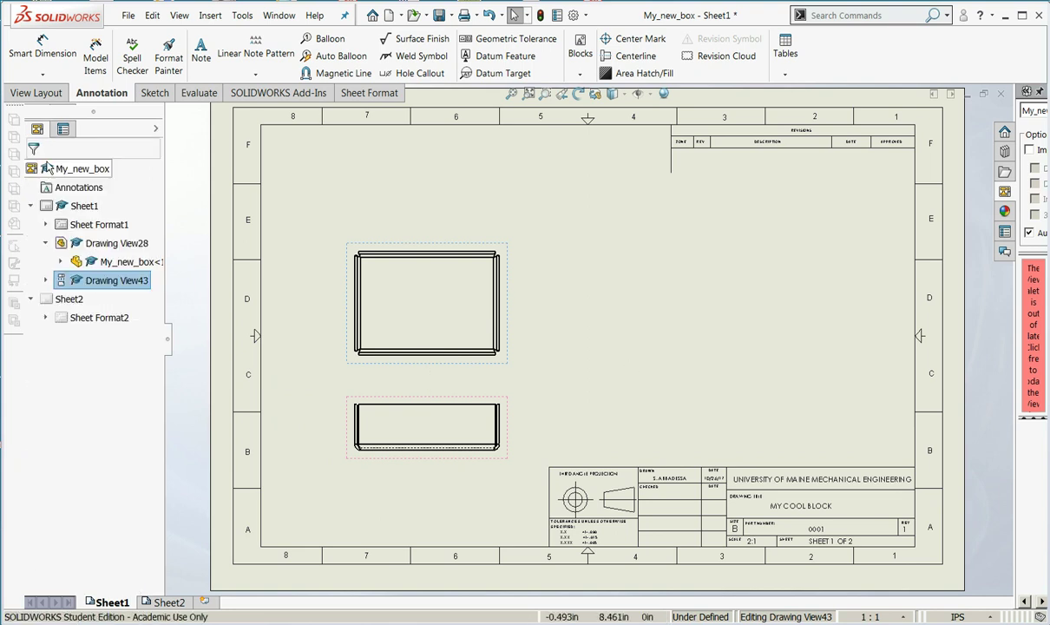
Step: Project an isometric view up and right of the top view, displayed with Hidden Lines Removed
left_click(209, 17)
mouse_move(228, 71)
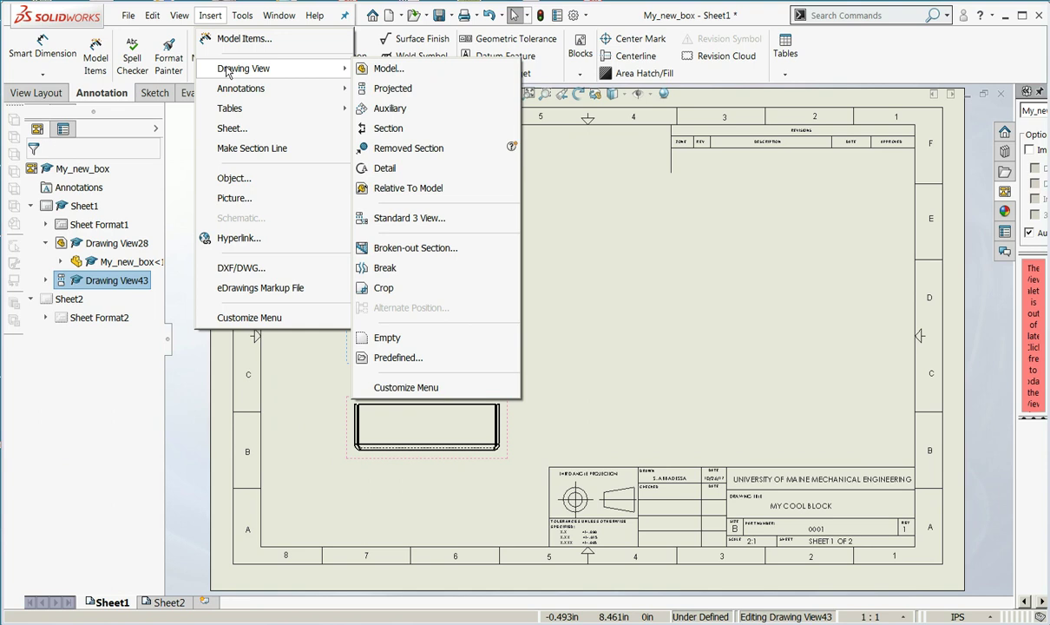
left_click(392, 89)
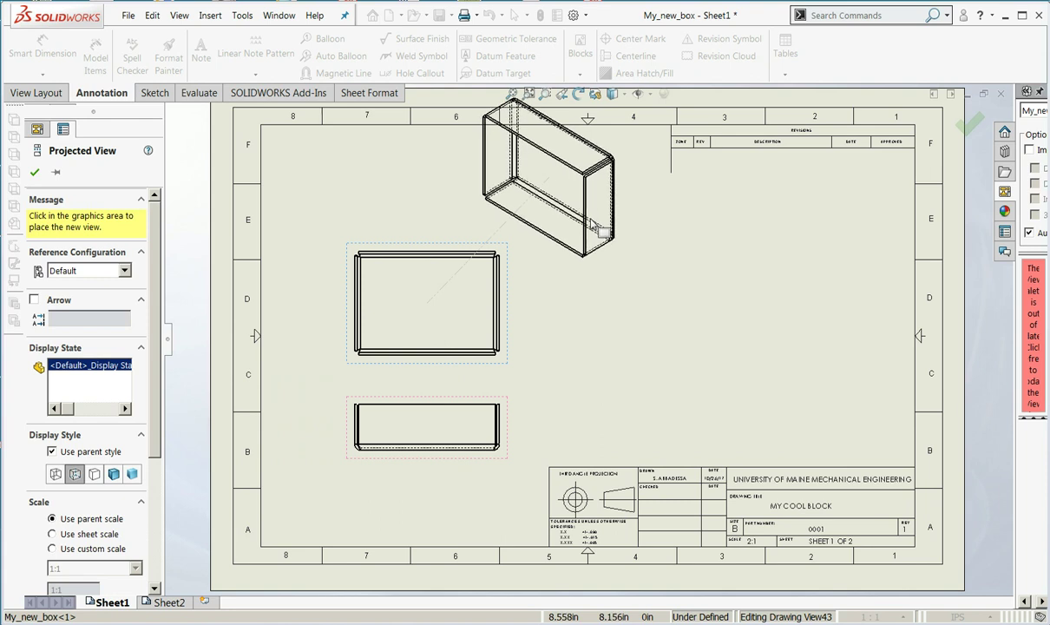
left_click(590, 252)
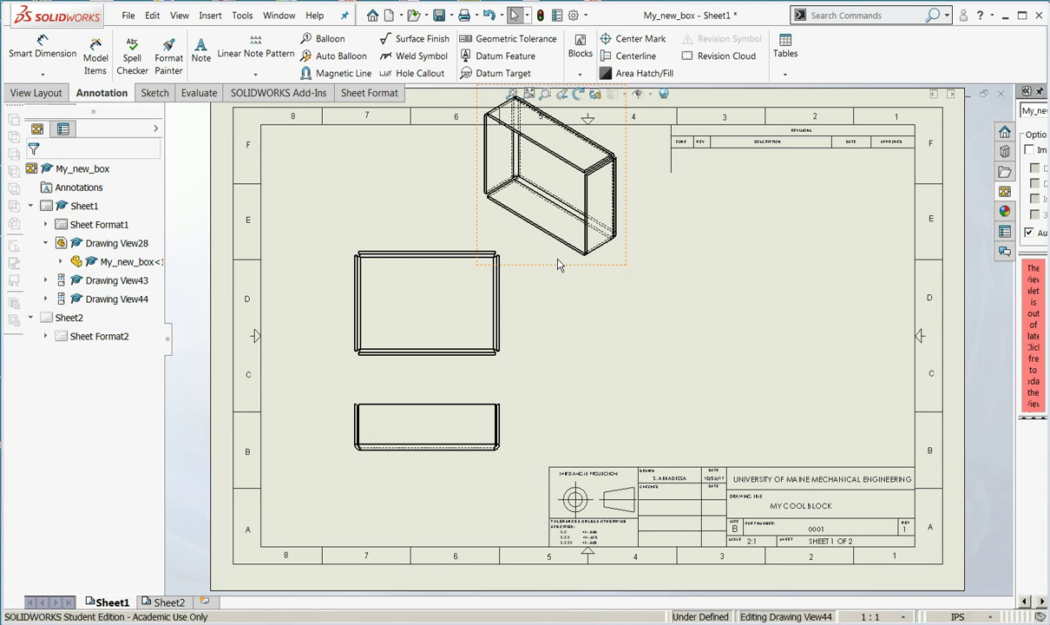
left_click(559, 264)
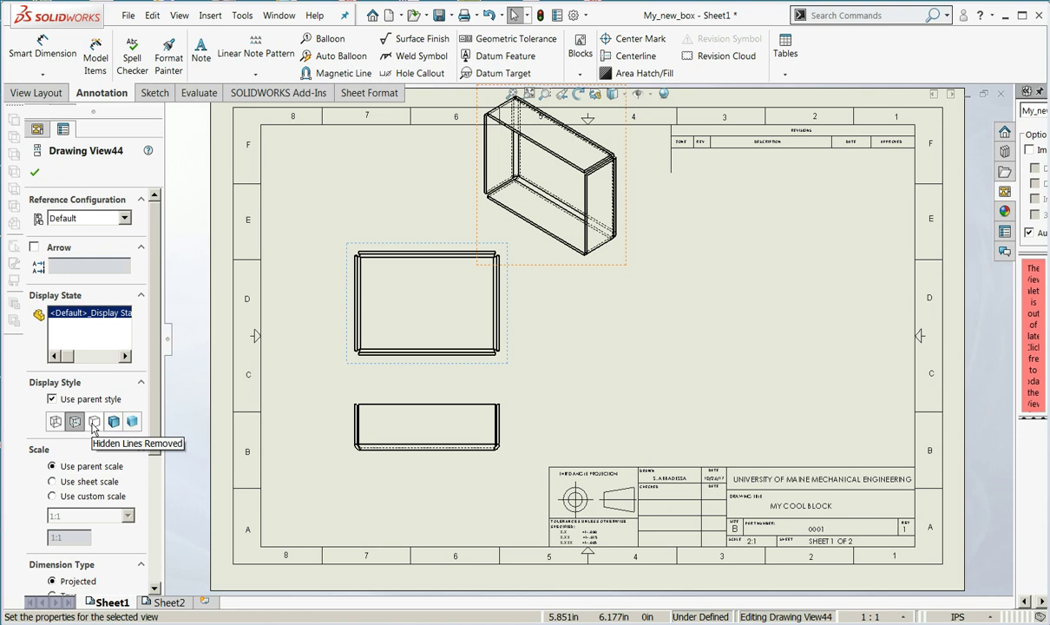
left_click(95, 422)
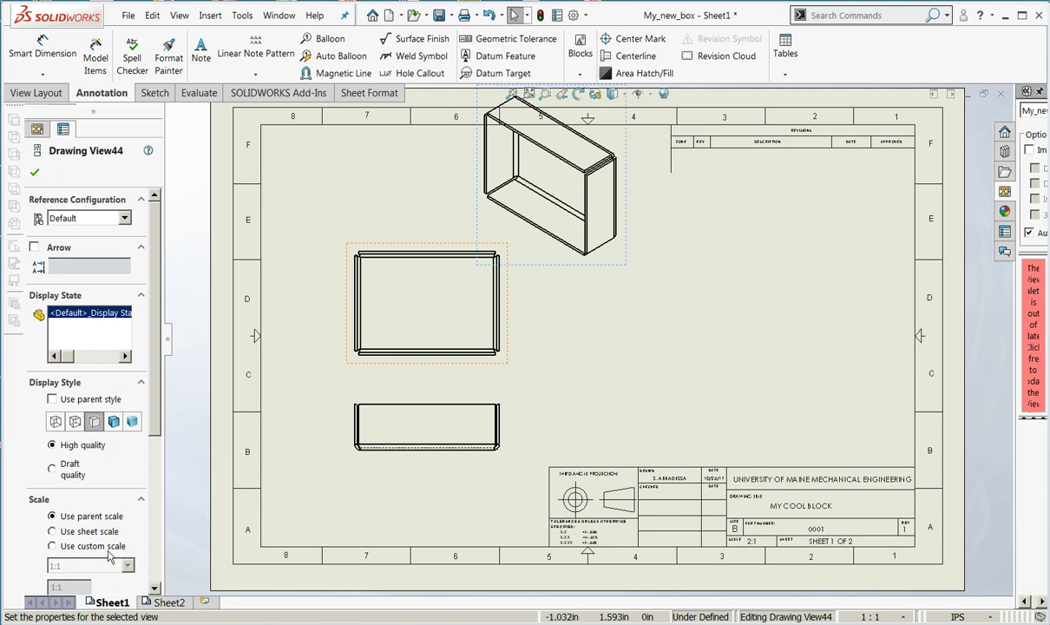
Step: Give the isometric view a custom 1:2 scale and move it beside the revision table
scroll(156, 420, "down", 3)
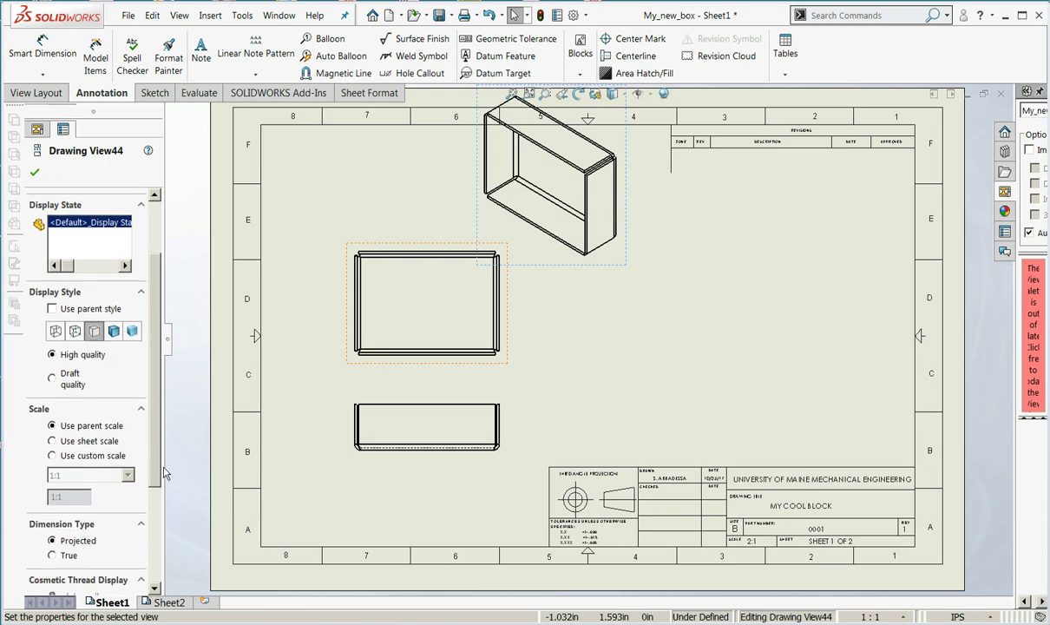
left_click(54, 456)
left_click(83, 478)
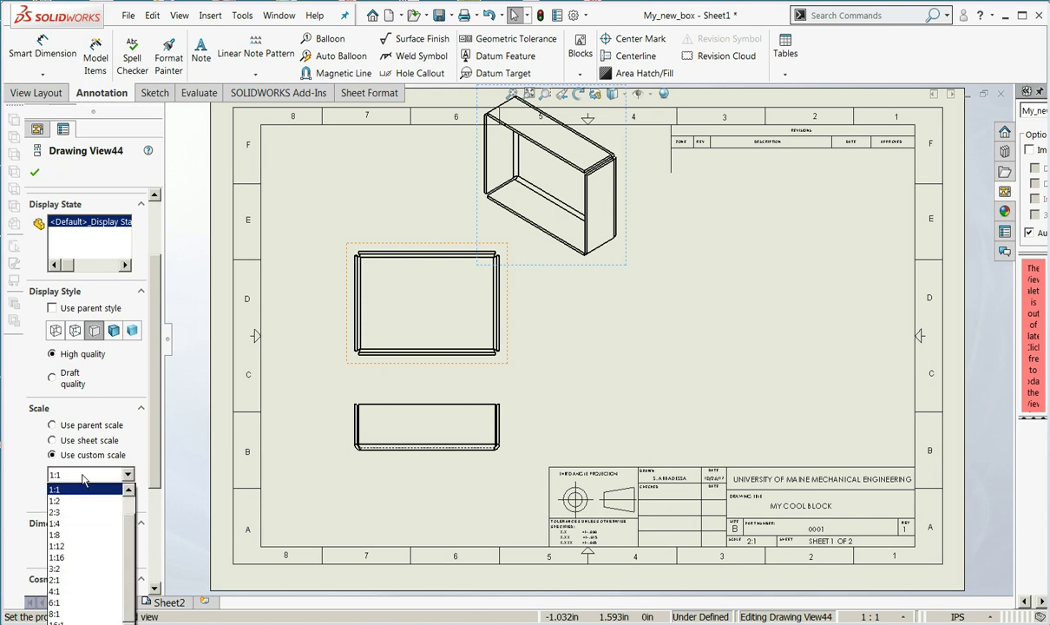
left_click(85, 500)
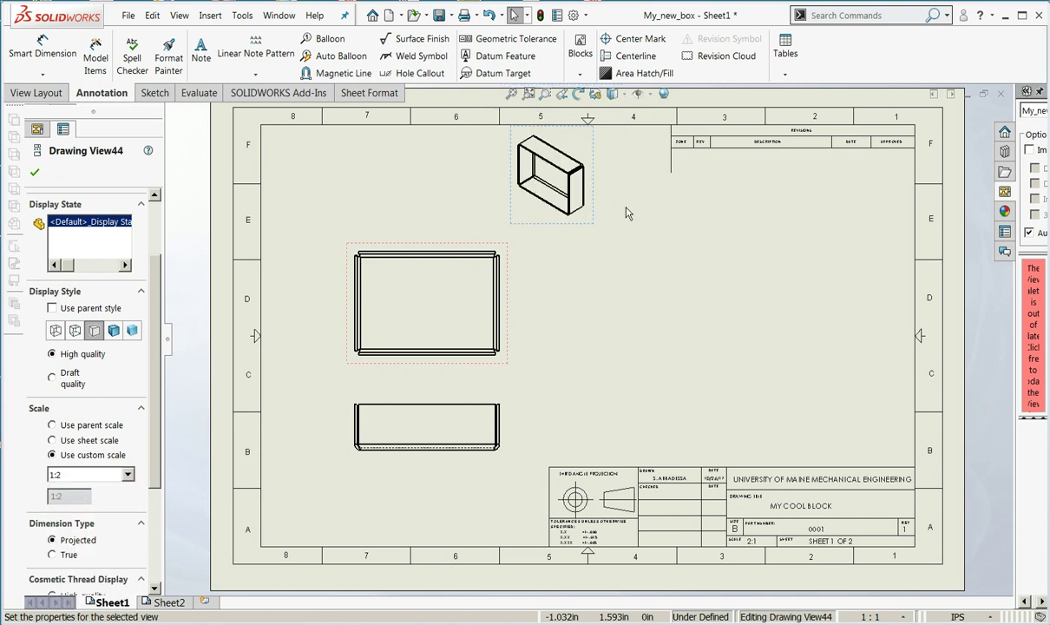
mouse_move(580, 202)
left_mouse_down()
mouse_move(638, 206)
mouse_move(664, 222)
left_mouse_up()
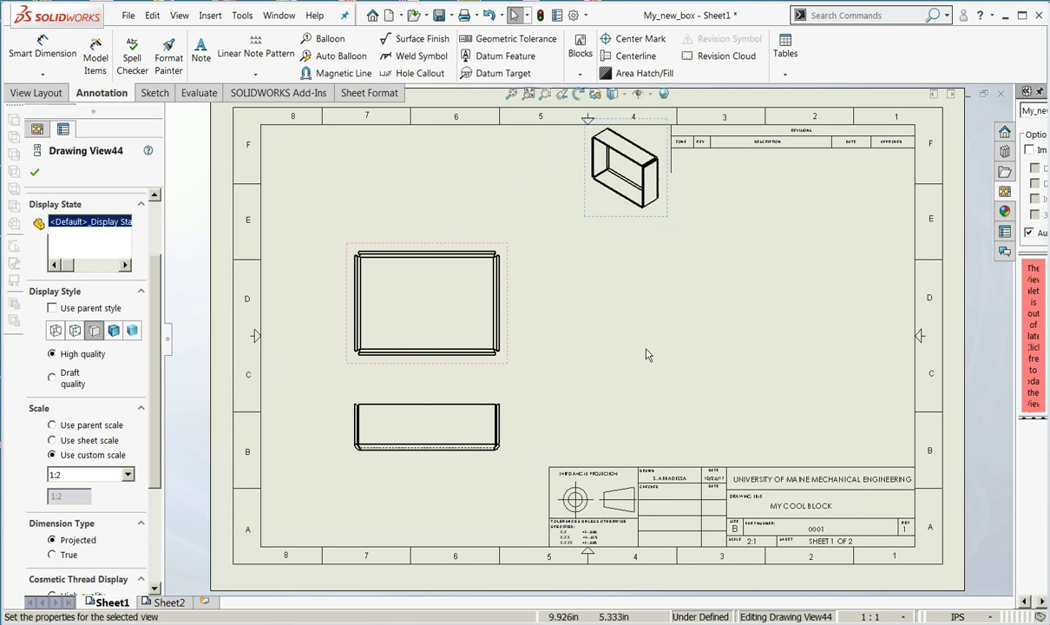
left_click(33, 173)
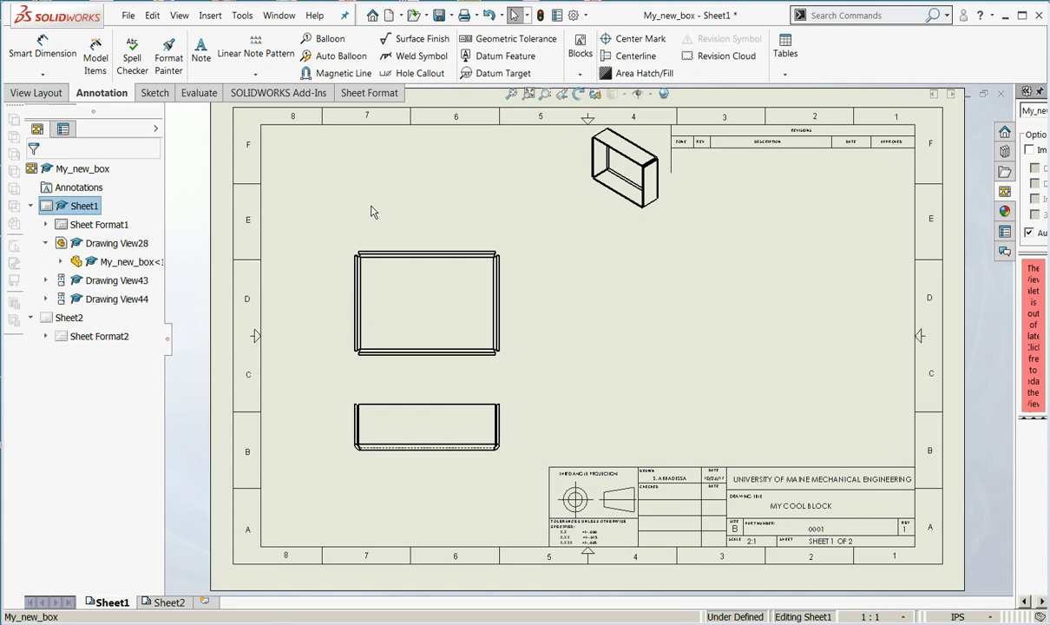
Step: Dimension the top view with a 3.270 overall width and a 3.094 inner length above it
scroll(477, 286, "down", 3)
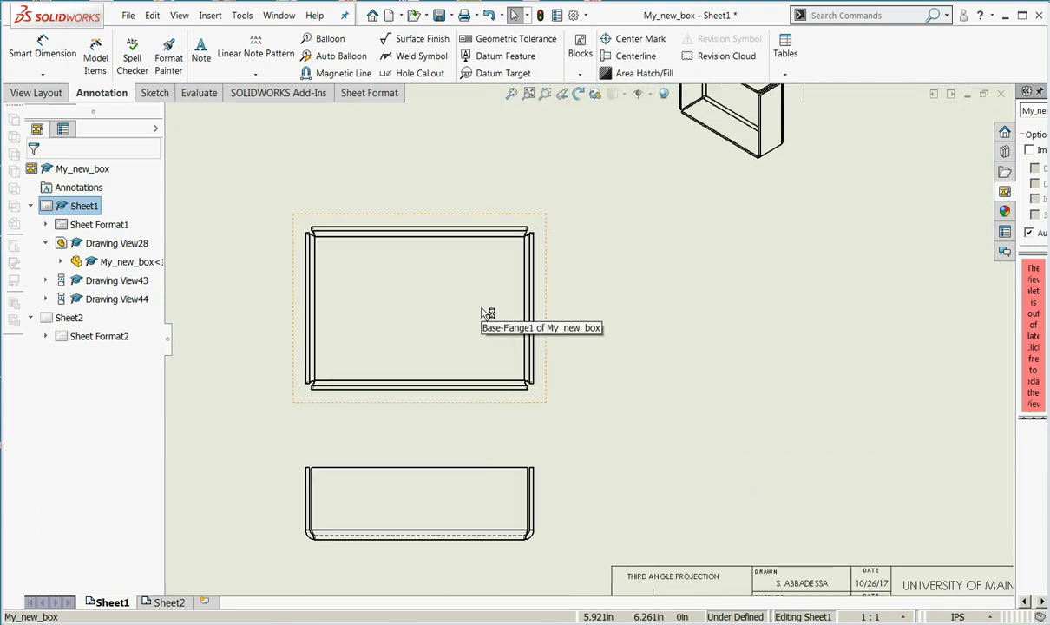
scroll(465, 300, "down", 2)
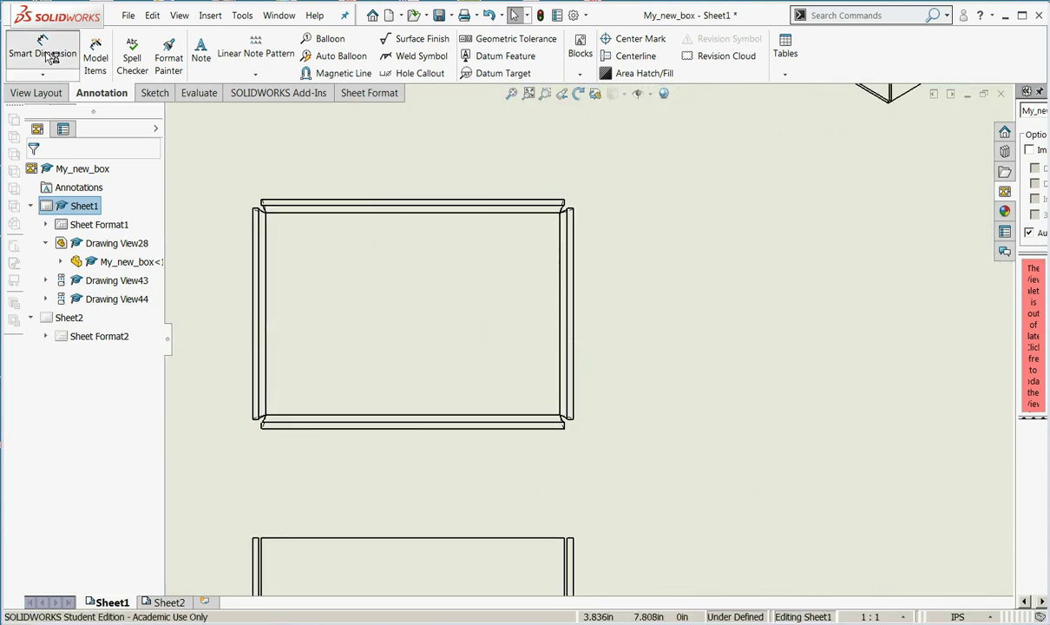
left_click(258, 249)
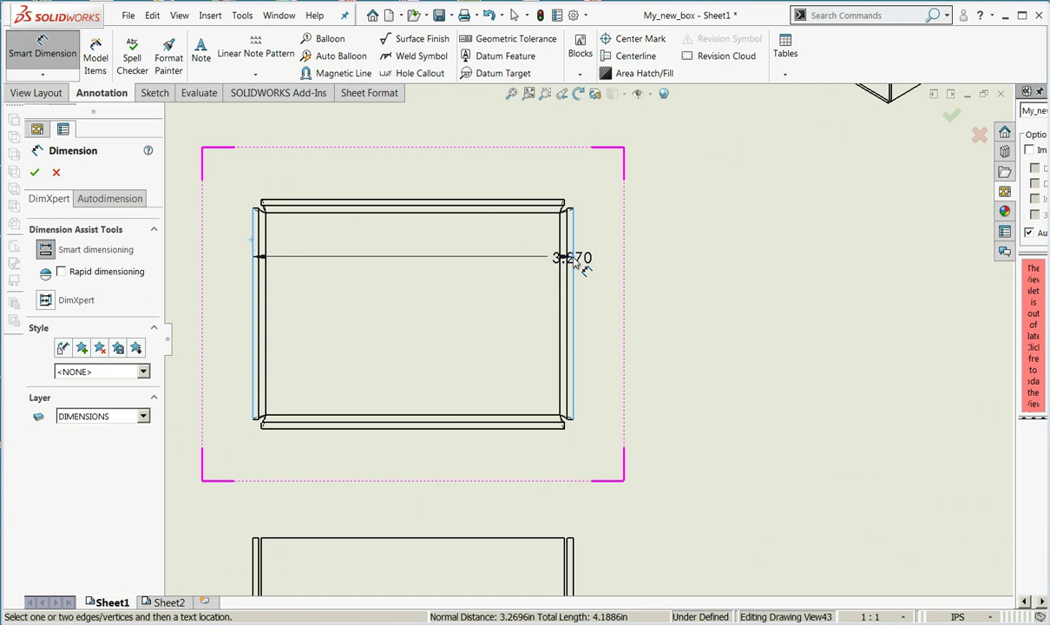
left_click(415, 161)
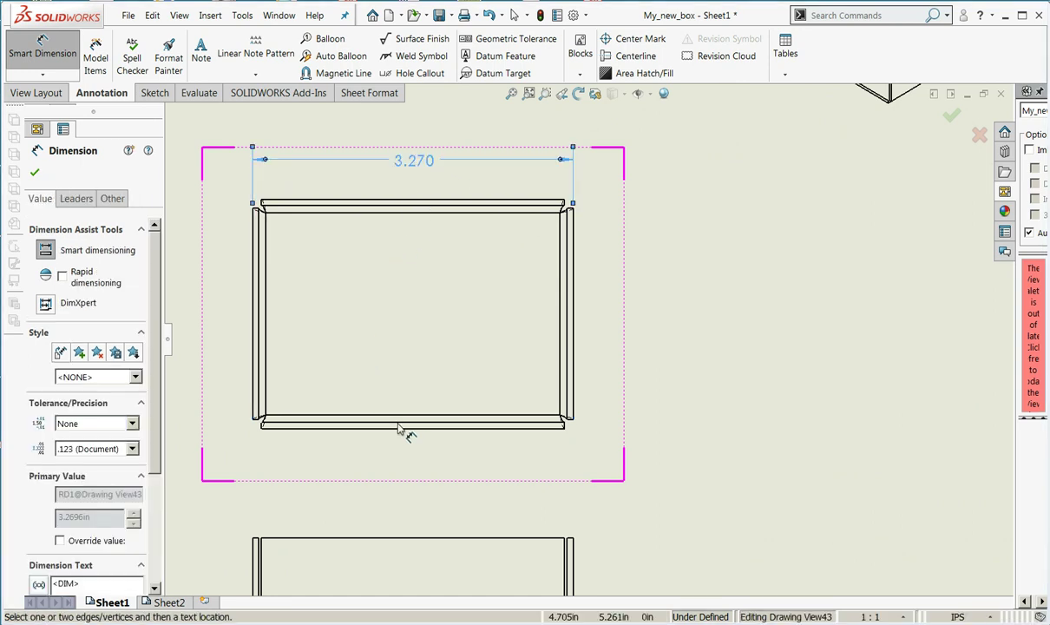
left_click(304, 432)
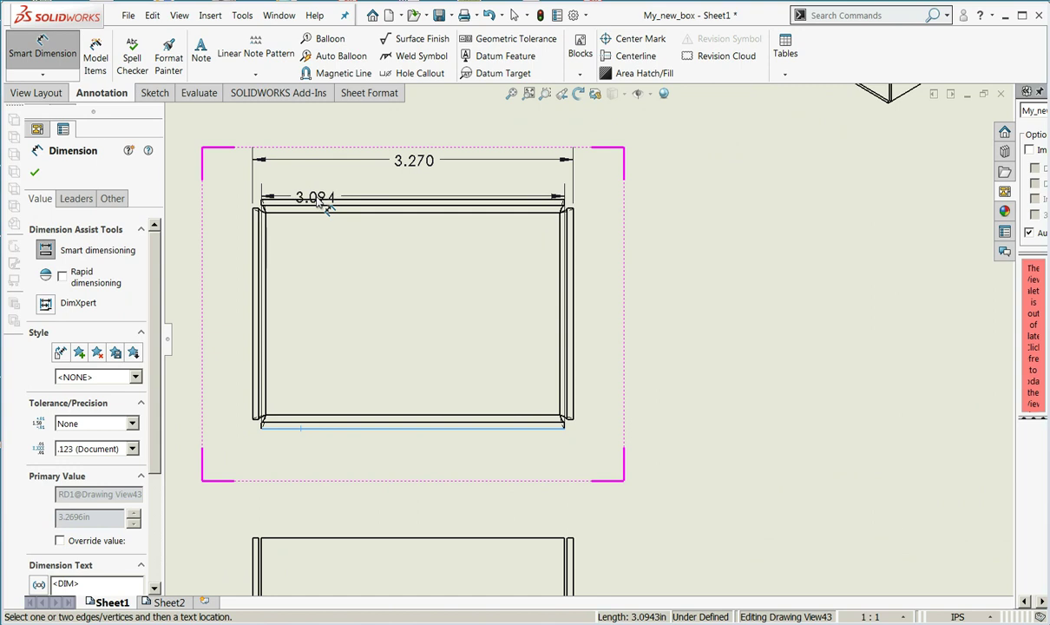
left_click(318, 199)
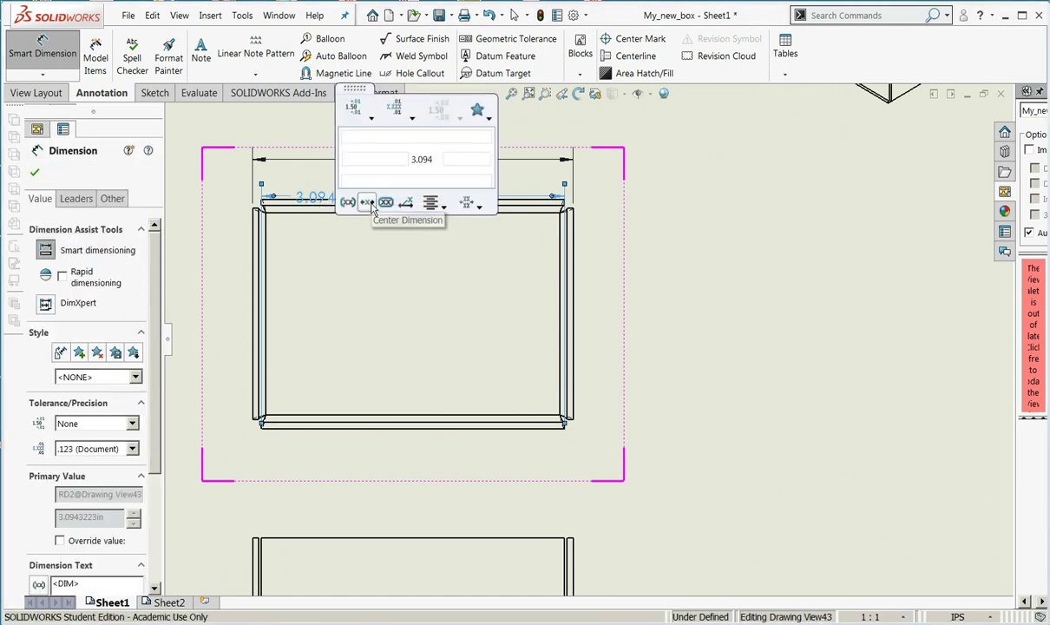
key("Escape")
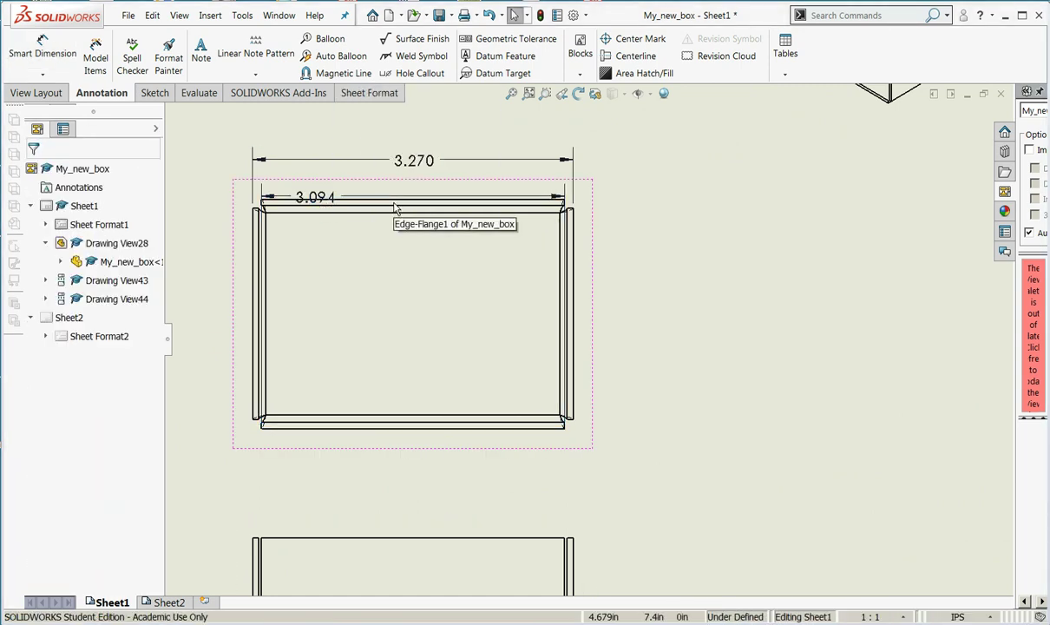
Step: Delete the 3.094 dimension and start a height dimension between the box's top and bottom edges
left_click(315, 198)
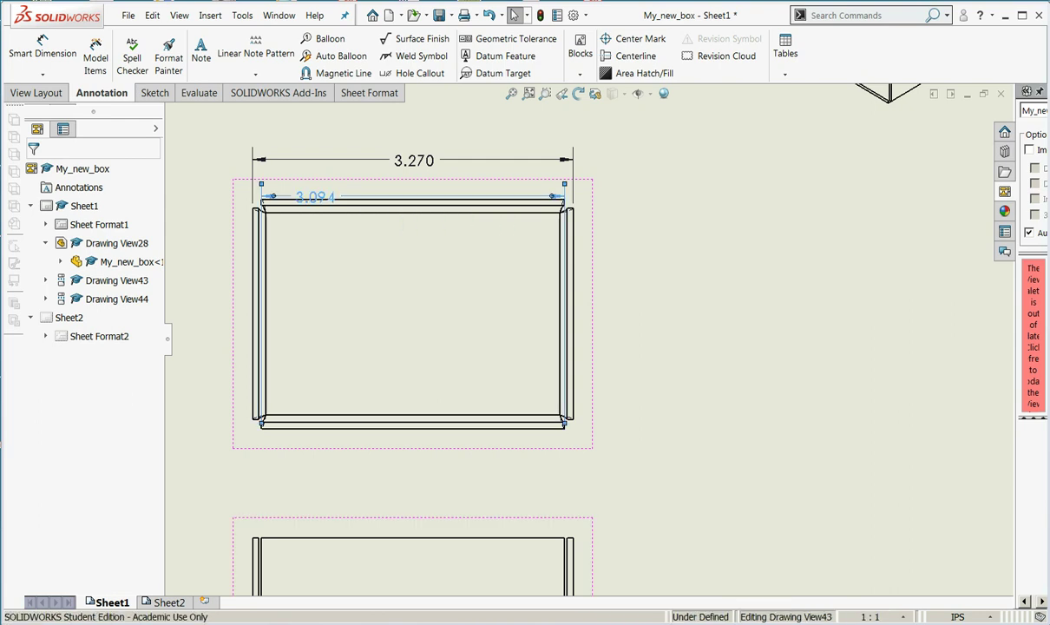
key("Delete")
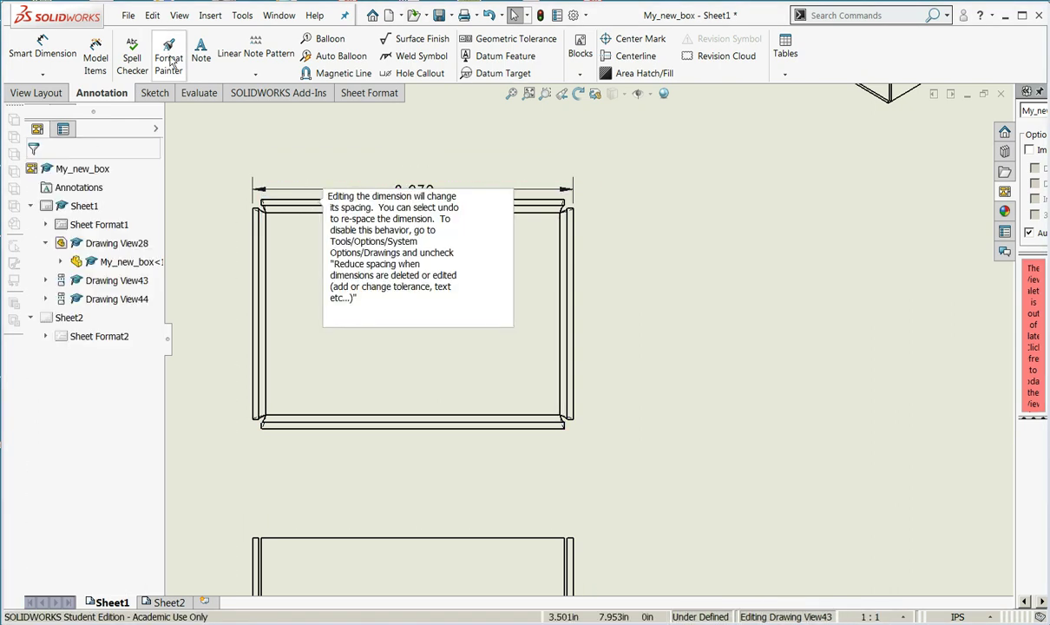
left_click(45, 44)
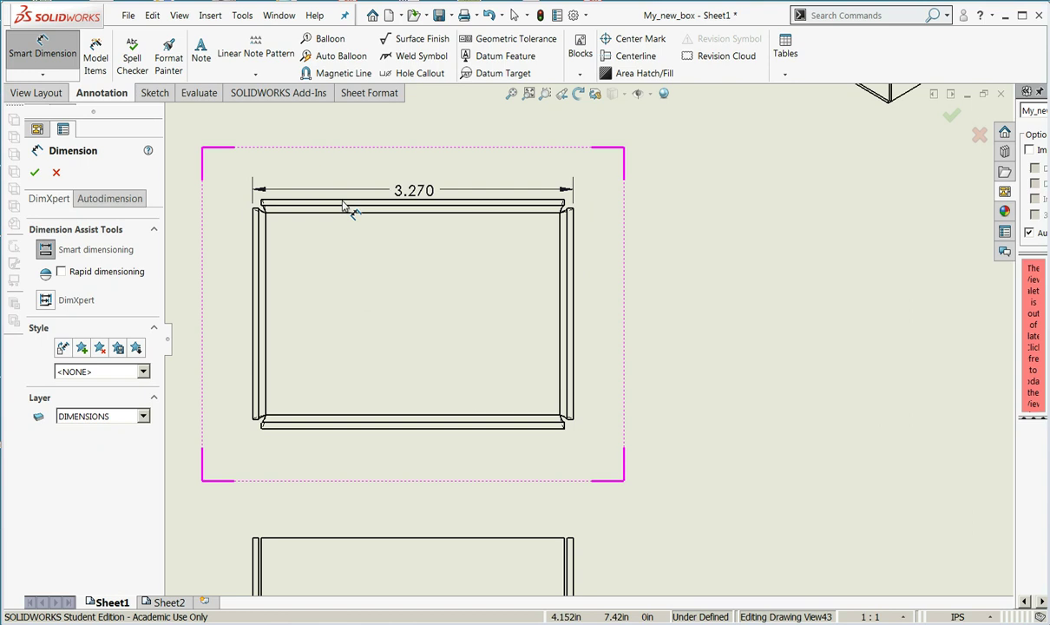
left_click(343, 206)
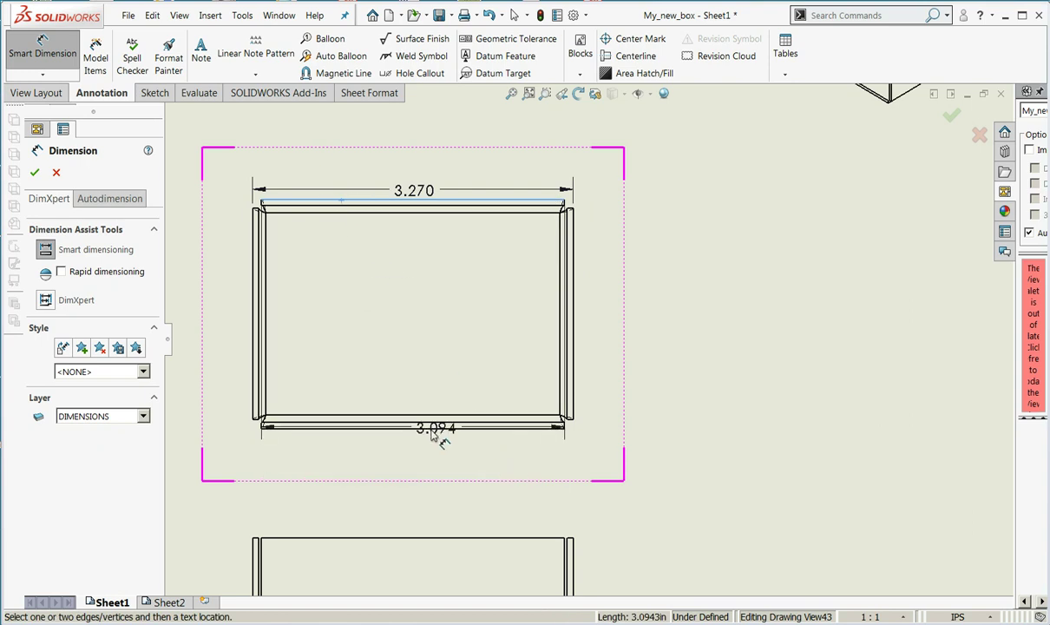
left_click(431, 434)
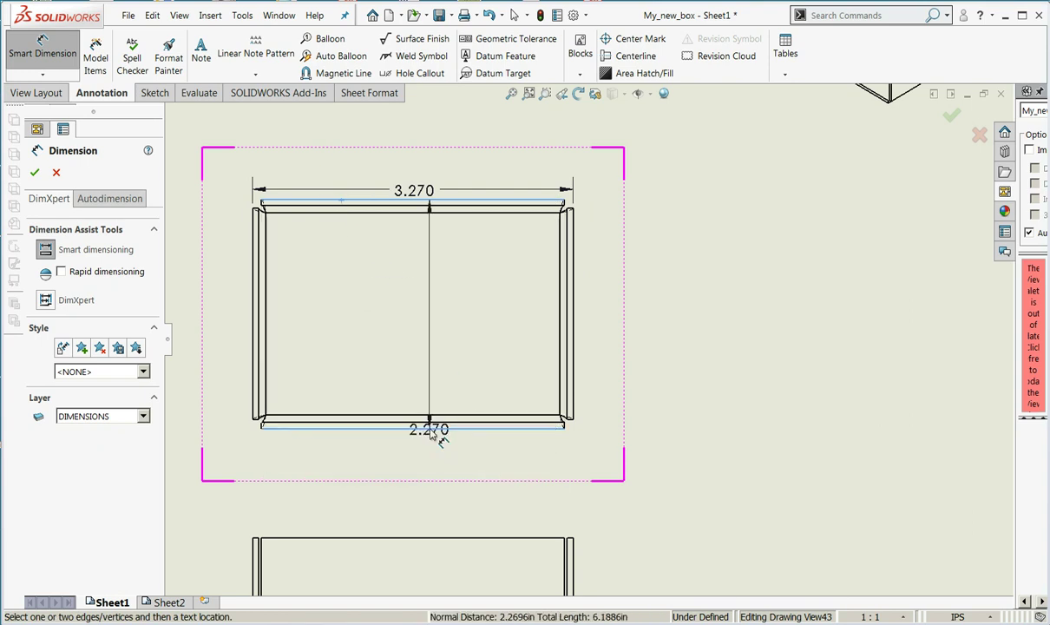
Step: Place the 2.270 height at left, then add the lower view's 1.000 height dimension
left_click(205, 314)
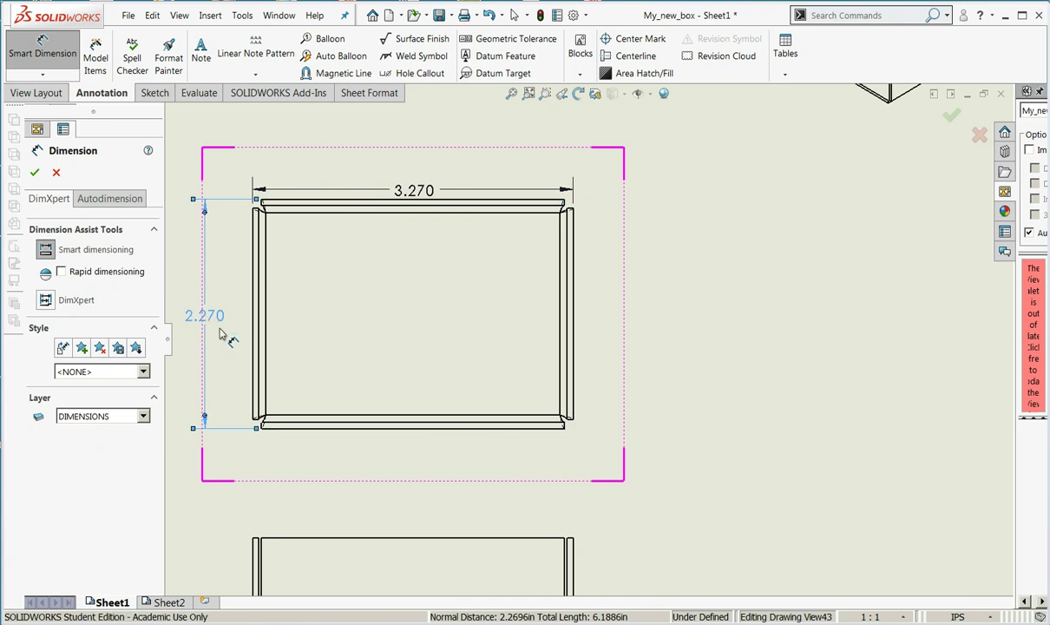
scroll(328, 391, "up", 3)
scroll(440, 525, "down", 3)
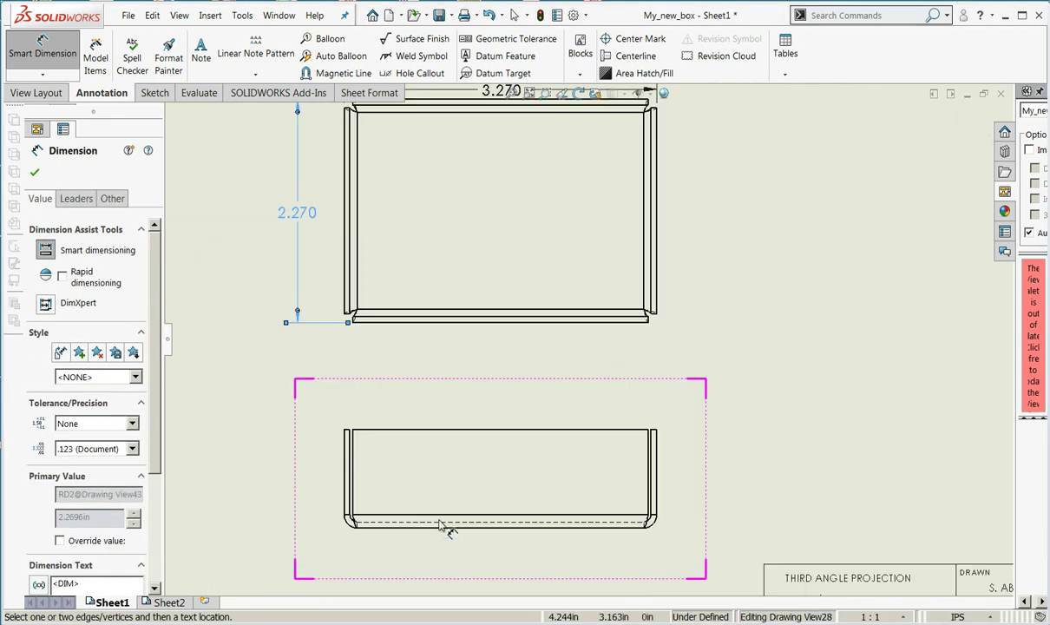
left_click(401, 431)
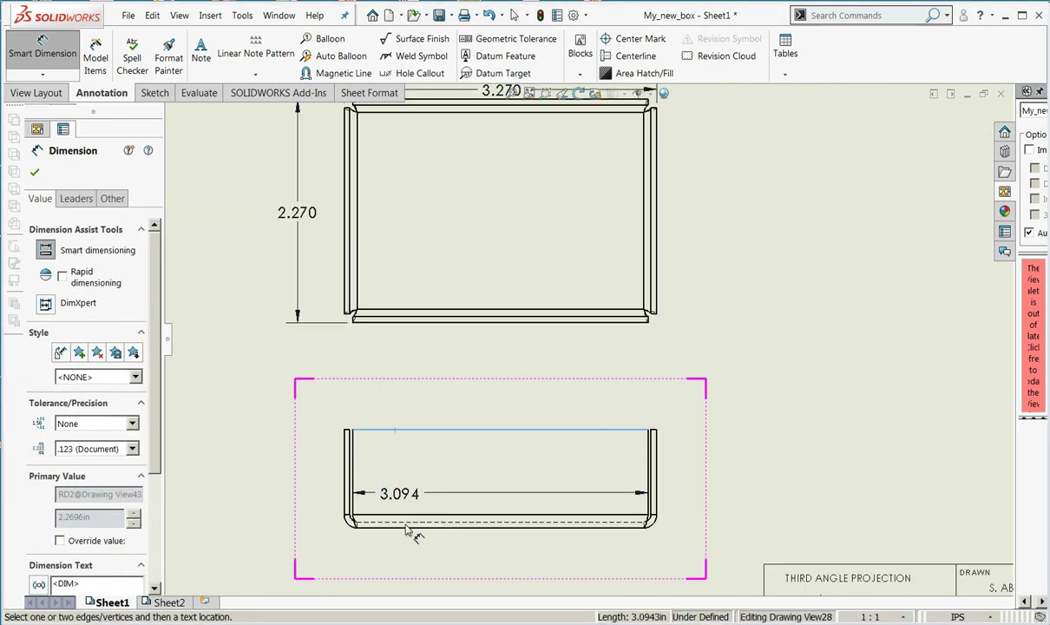
left_click(406, 526)
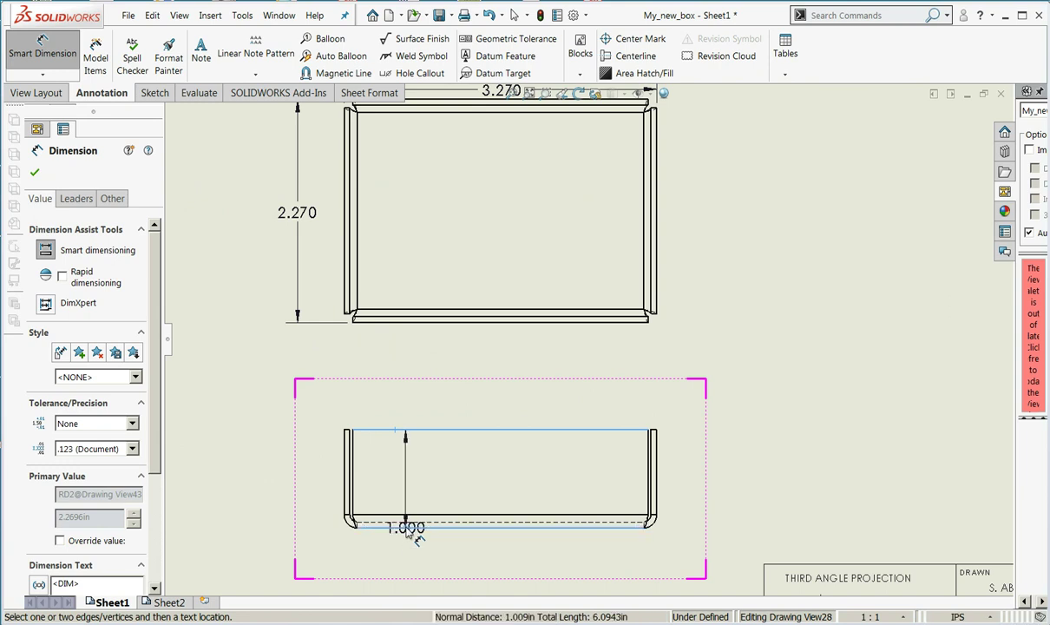
left_click(273, 457)
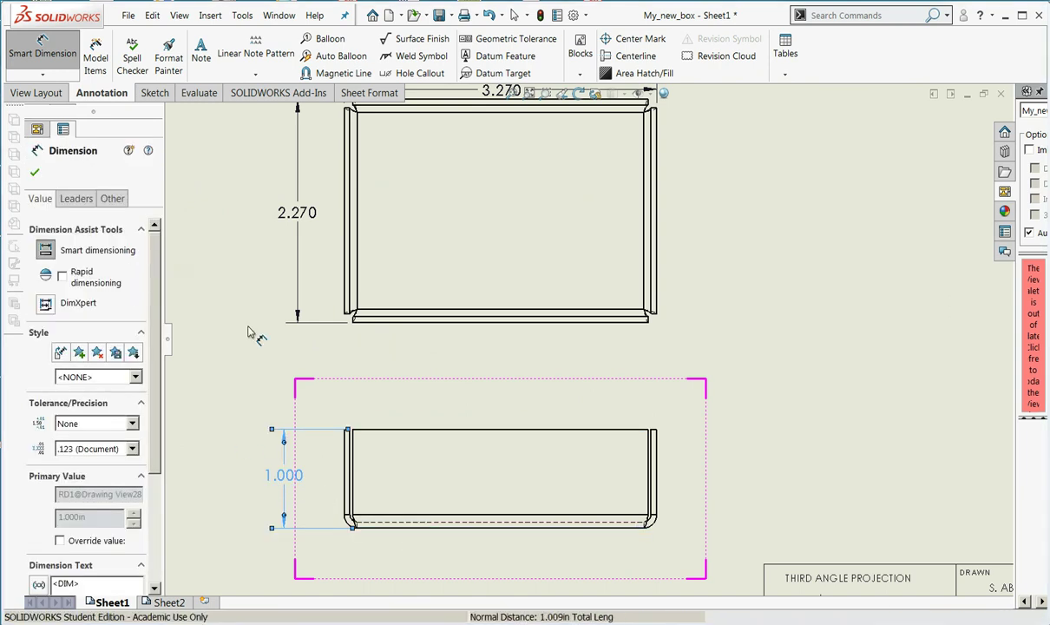
Step: Add the .060 wall thickness dimension above the lower view's right wall
scroll(356, 374, "up", 2)
scroll(608, 261, "up", 1)
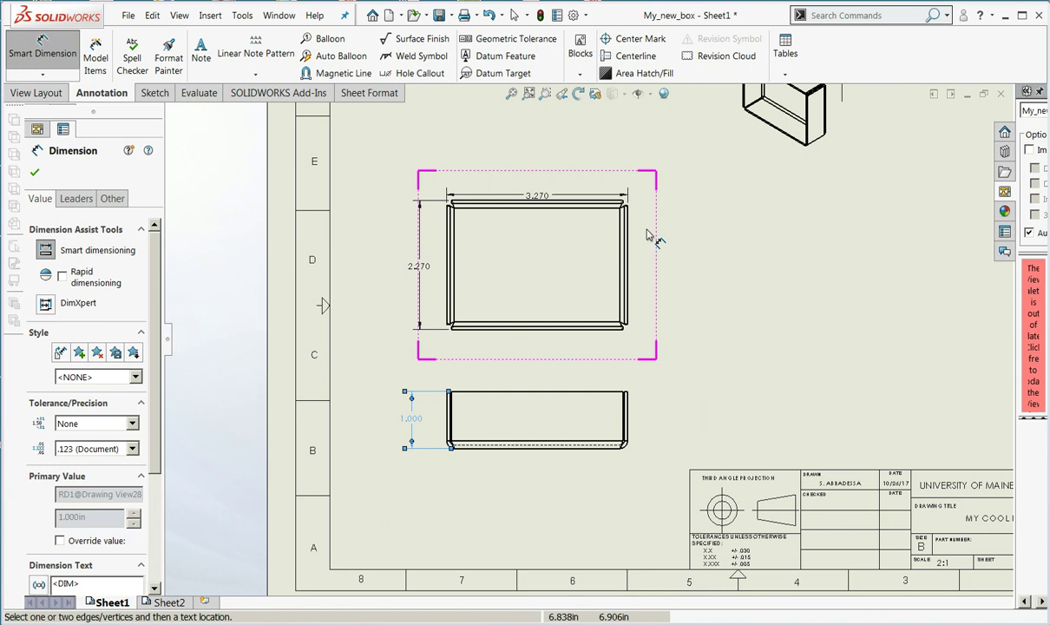
scroll(647, 213, "down", 2)
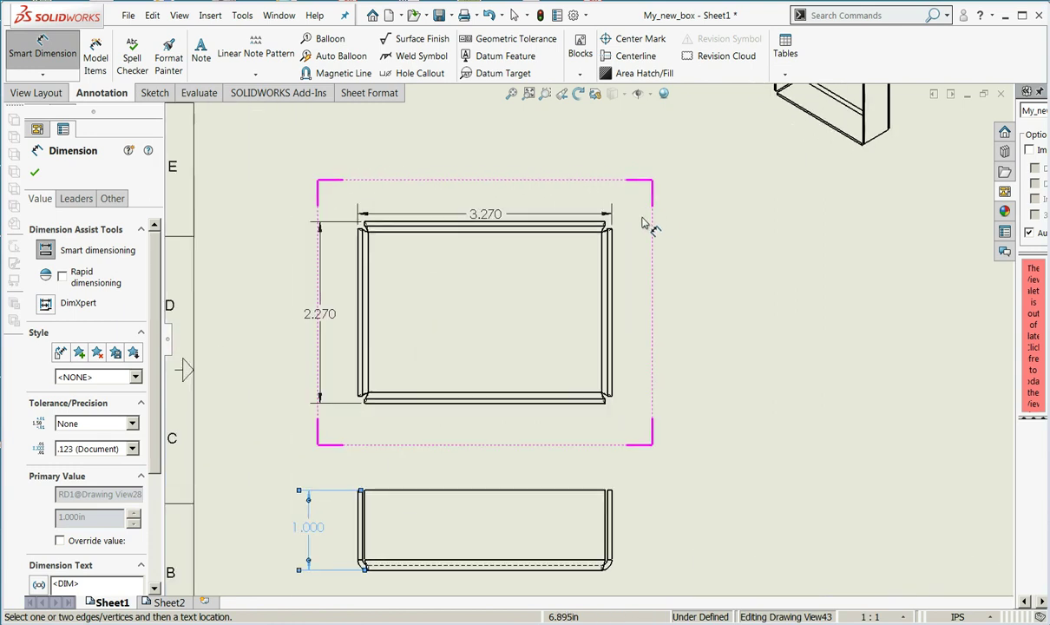
scroll(644, 497, "down", 2)
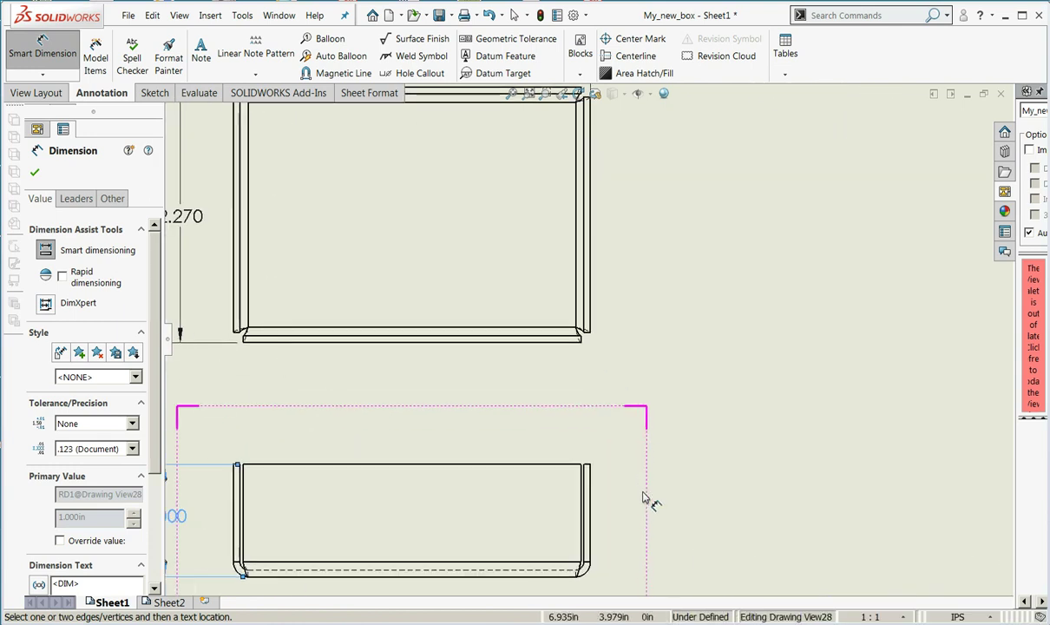
scroll(644, 497, "down", 1)
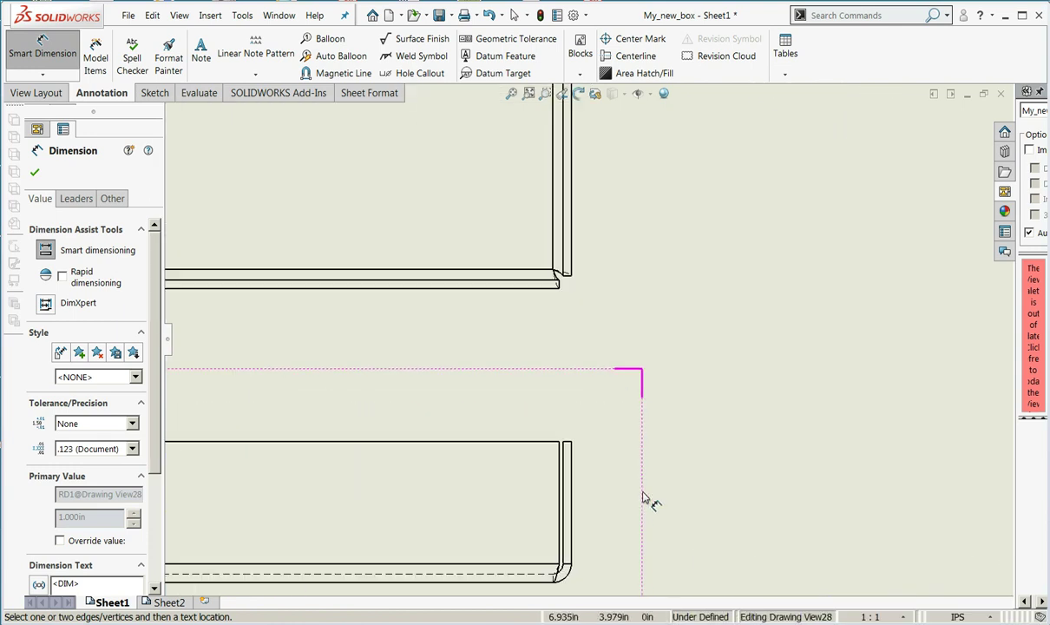
left_click(568, 488)
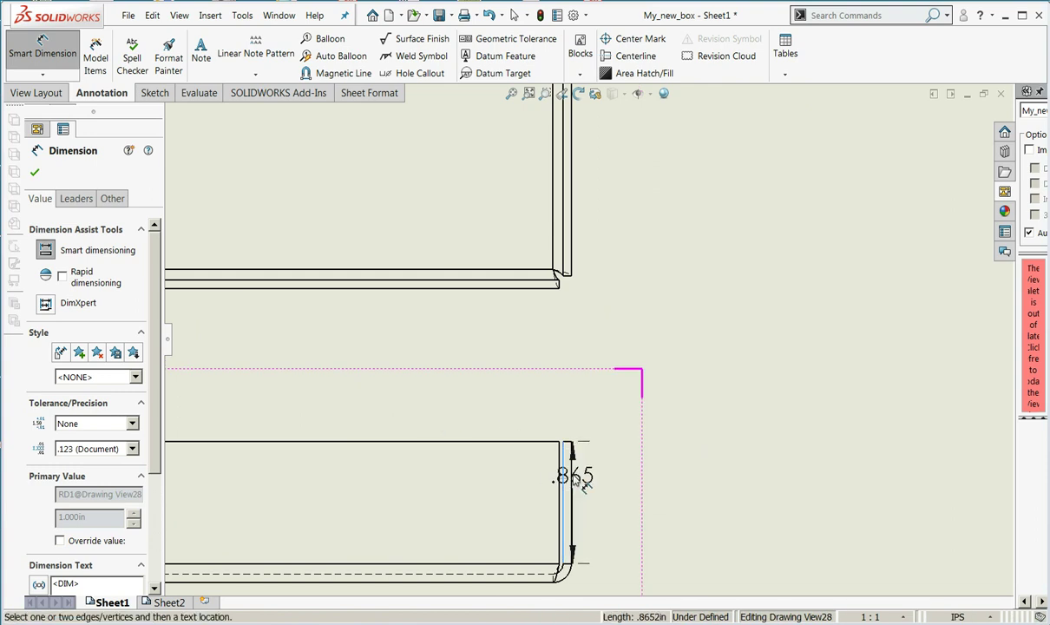
left_click(560, 469)
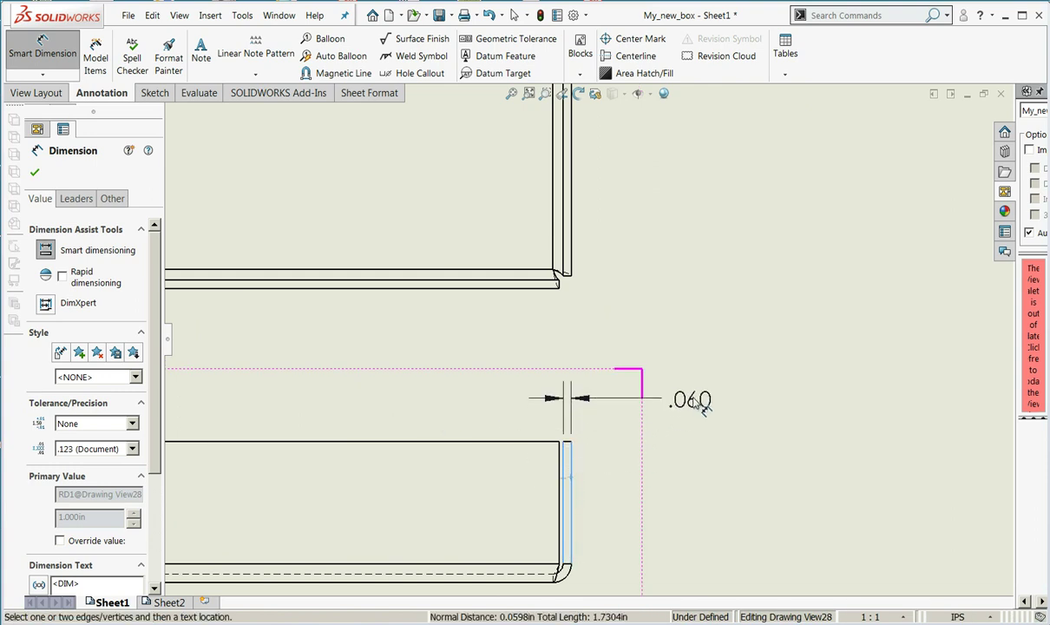
left_click(647, 404)
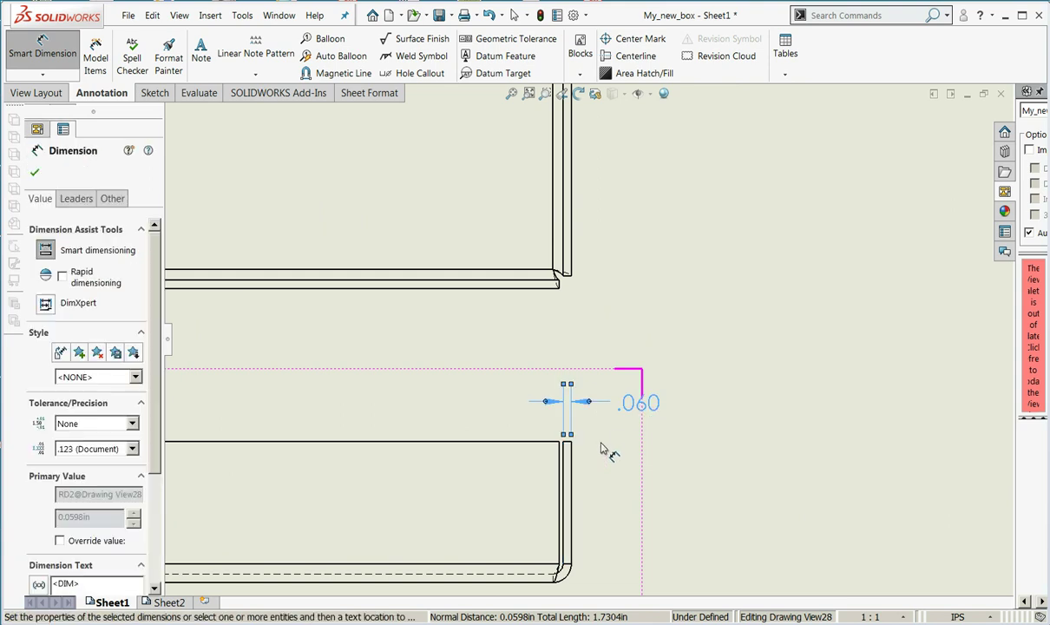
scroll(604, 449, "up", 10)
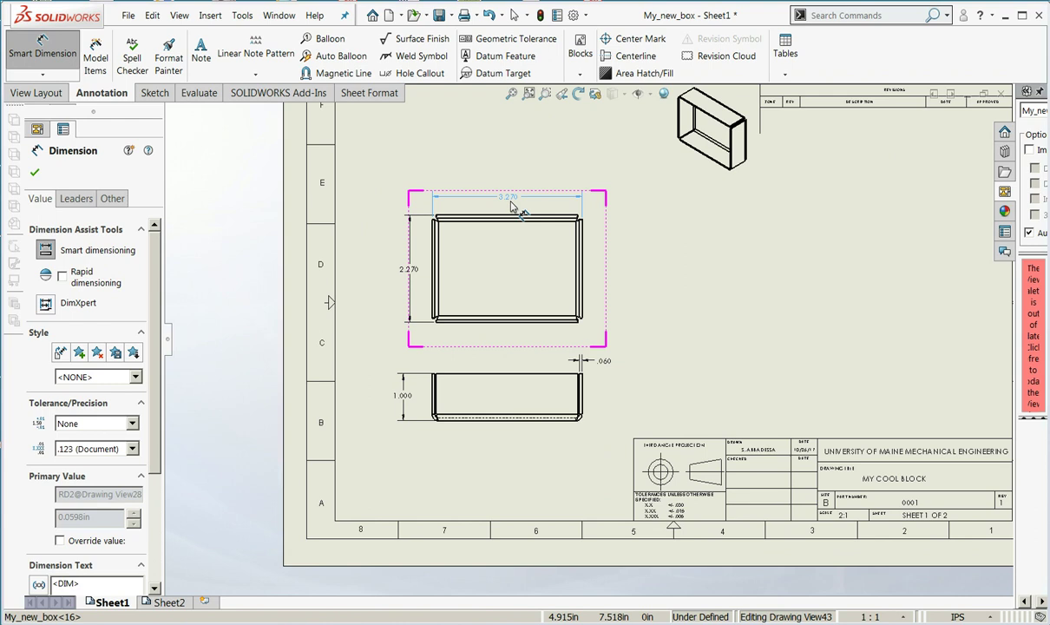
key("Escape")
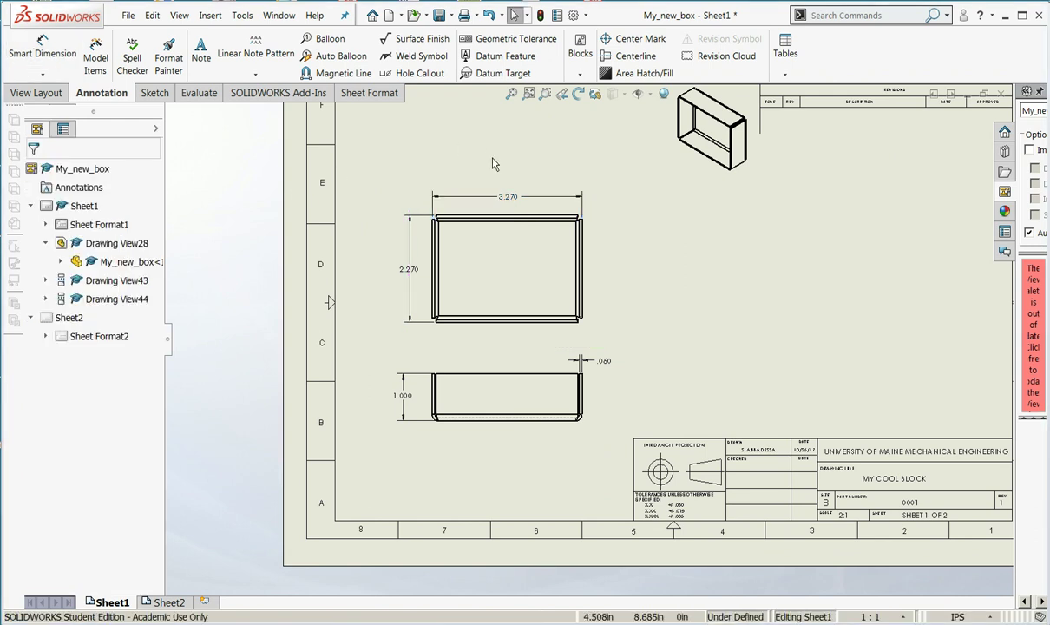
scroll(591, 422, "down", 2)
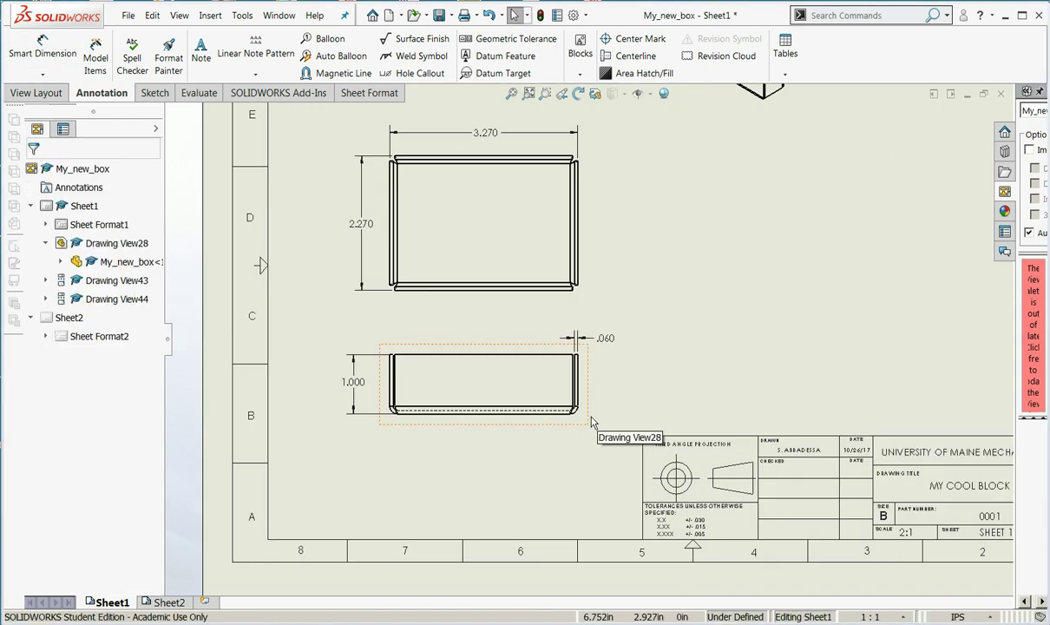
Step: Dimension the lower view's bottom-right bend arc with an R.135 radius placed below it
scroll(591, 421, "down", 8)
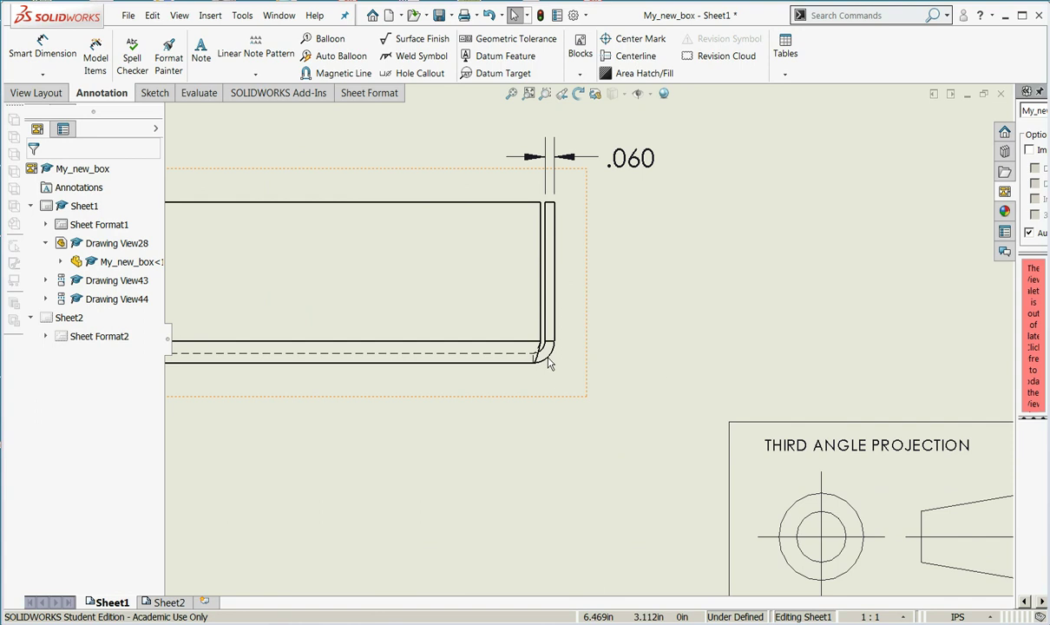
left_click(41, 48)
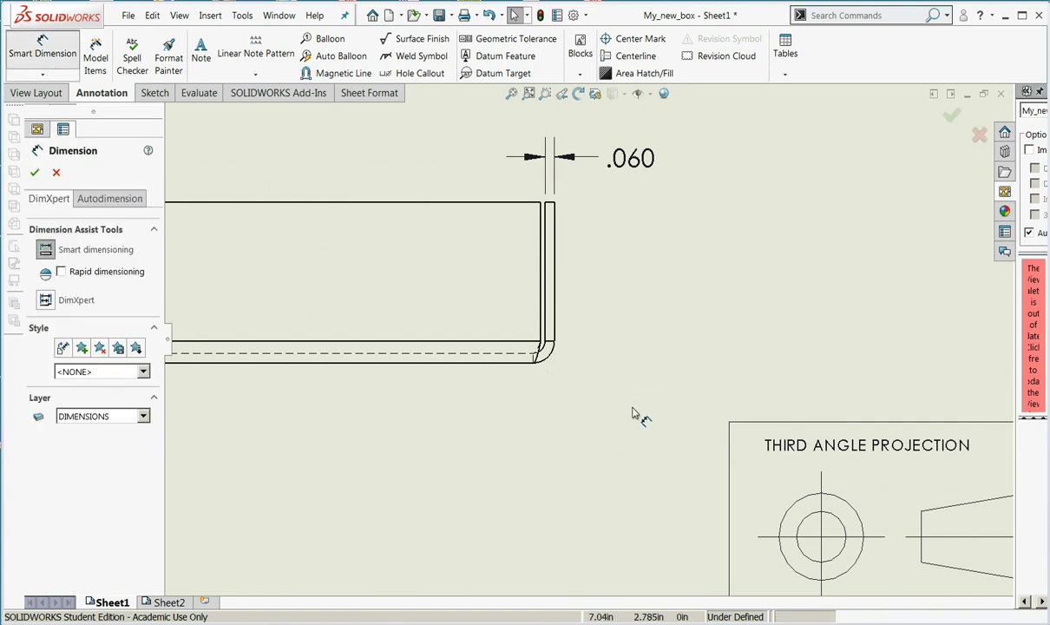
left_click(547, 356)
left_click(686, 415)
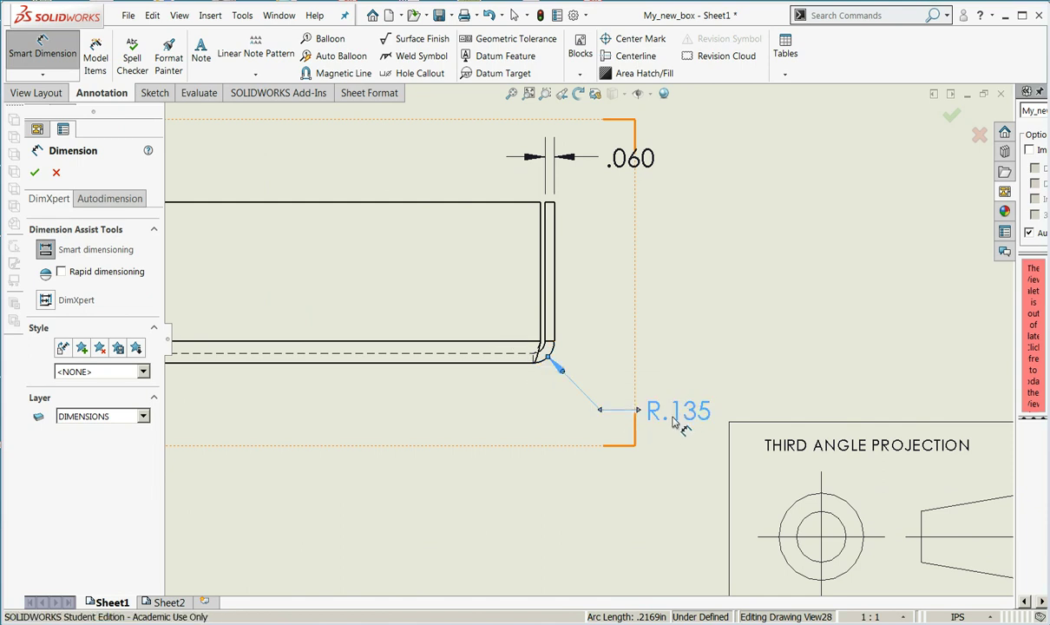
left_click(36, 174)
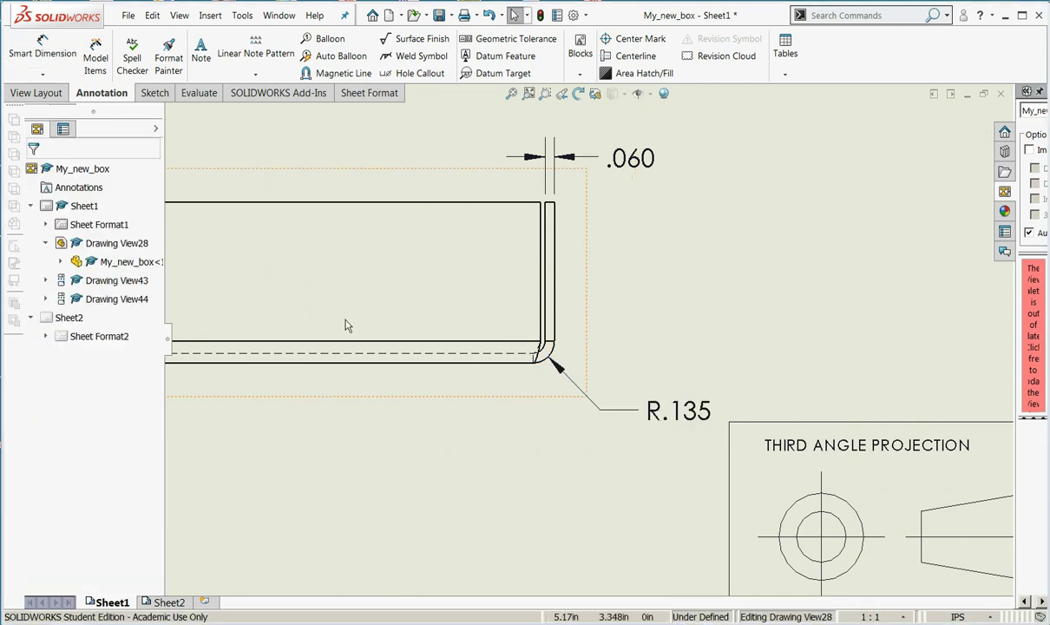
scroll(356, 316, "up", 5)
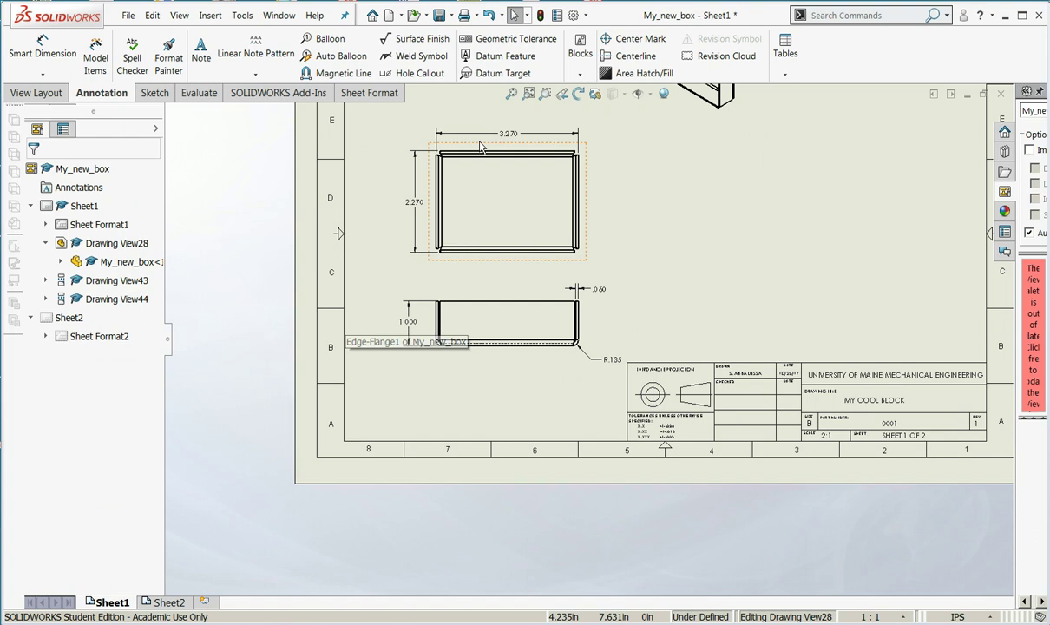
scroll(489, 134, "up", 3)
scroll(564, 149, "down", 2)
scroll(579, 243, "down", 3)
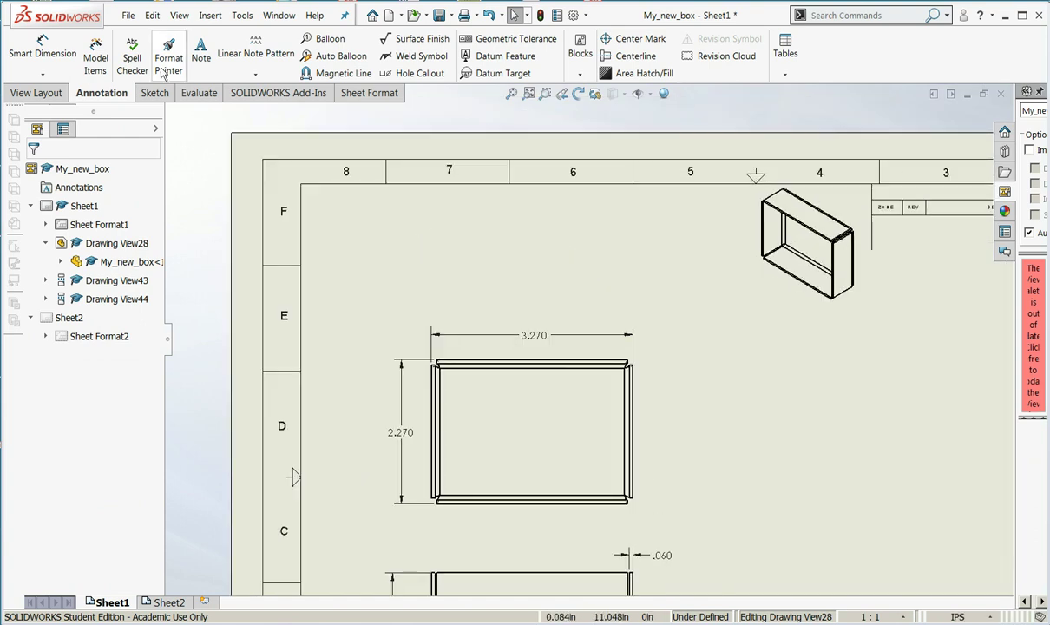
Step: Add a 'NOTES: 1.) MATERIAL: AISI 1010' note near the sheet's top-left corner
left_click(200, 50)
left_click(317, 205)
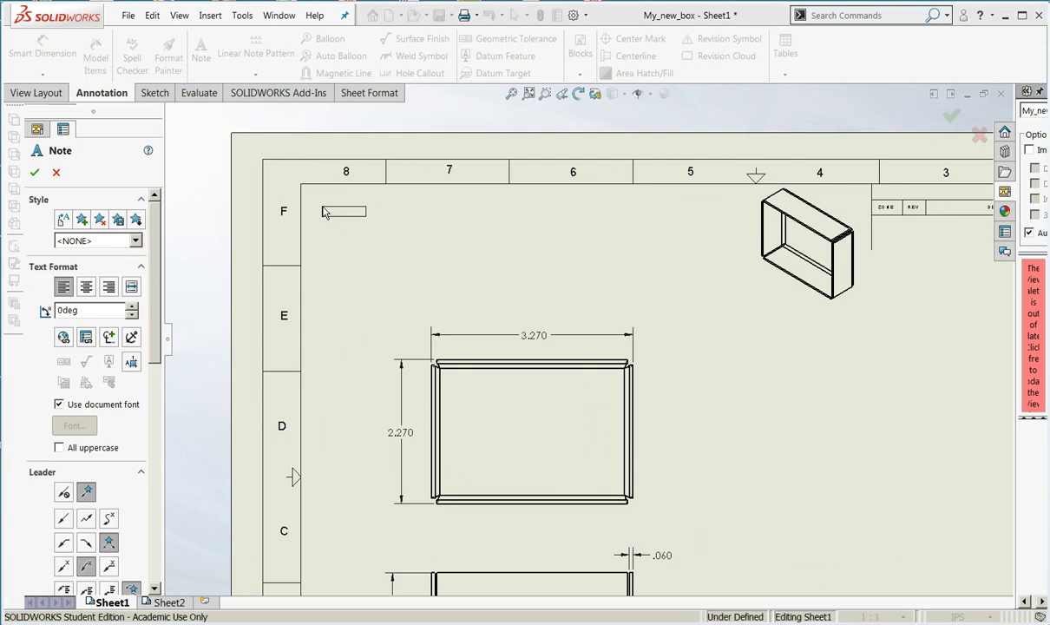
left_click_drag(540, 290, 541, 291)
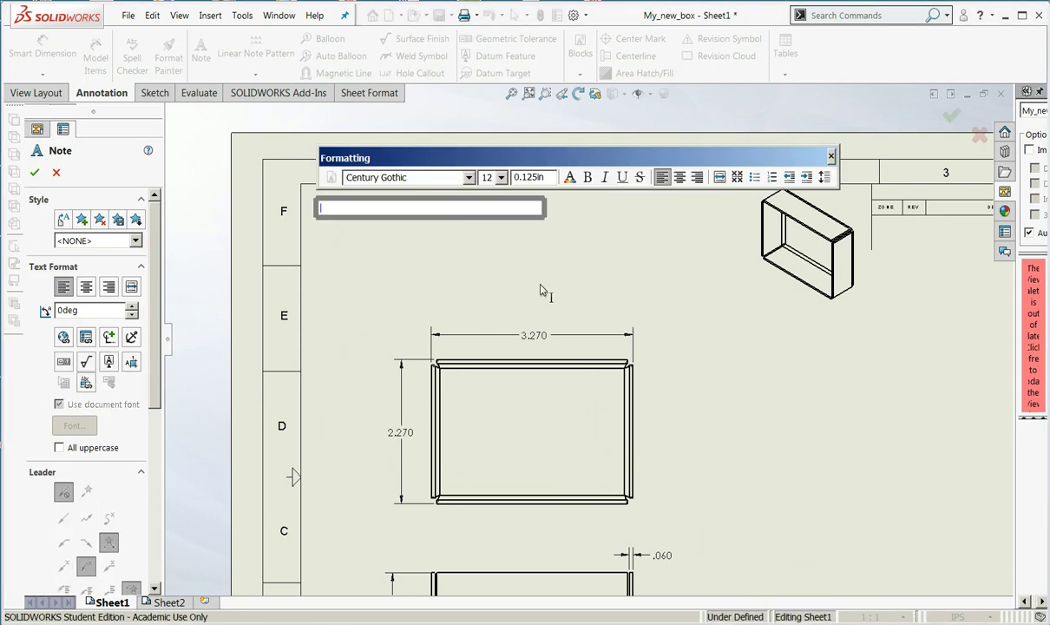
type("NOTES:")
key("Return")
key("Return")
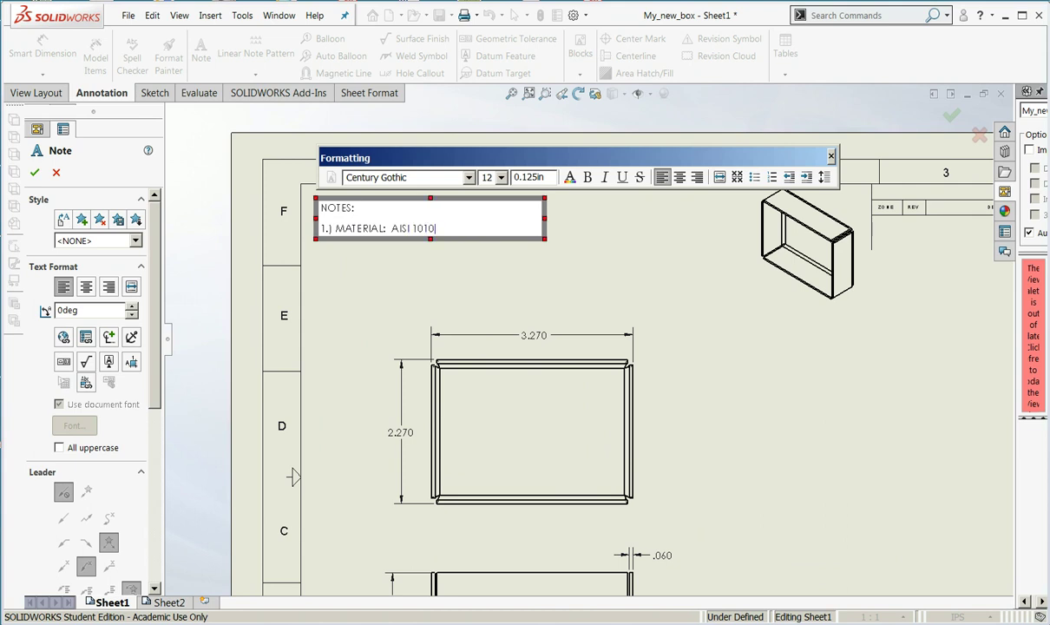
left_click(603, 280)
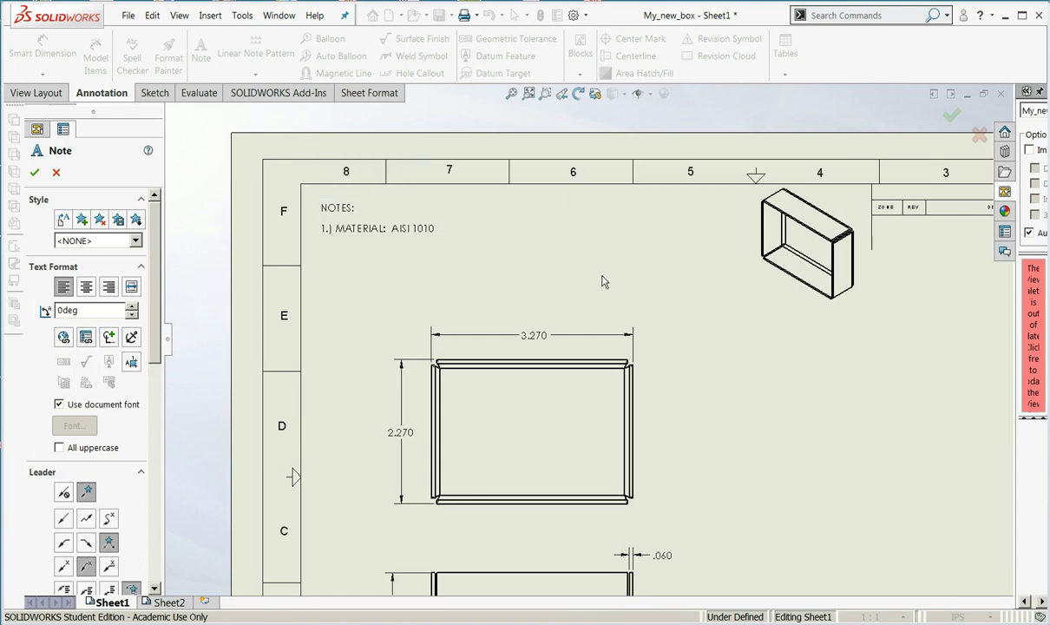
left_click(35, 171)
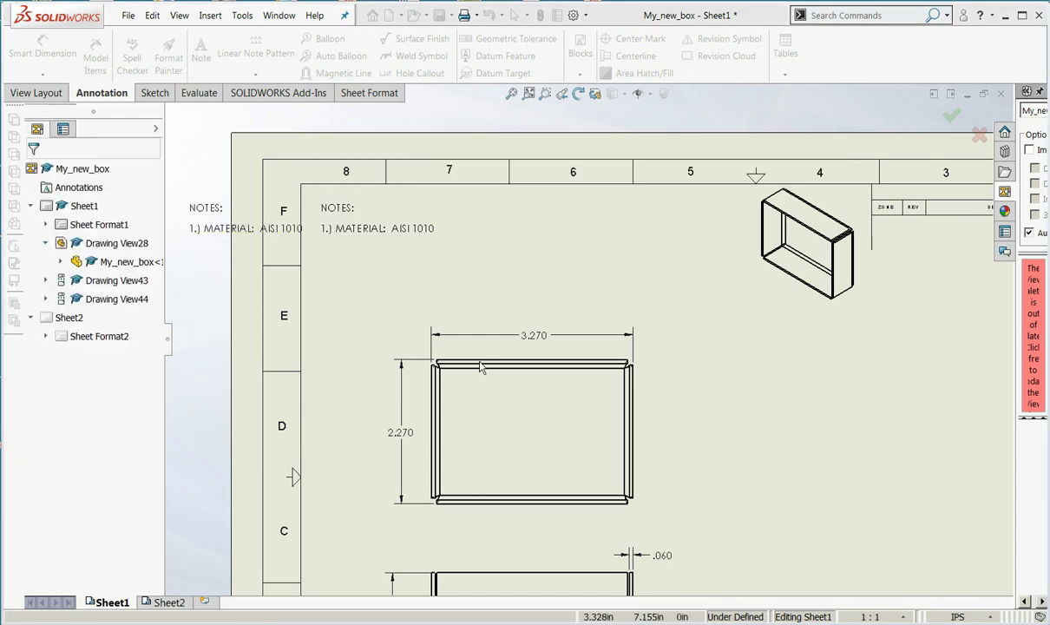
Step: Fit the sheet, check Sheet2's title block, and return to a fitted Sheet1
scroll(680, 258, "down", 2)
scroll(668, 270, "up", 3)
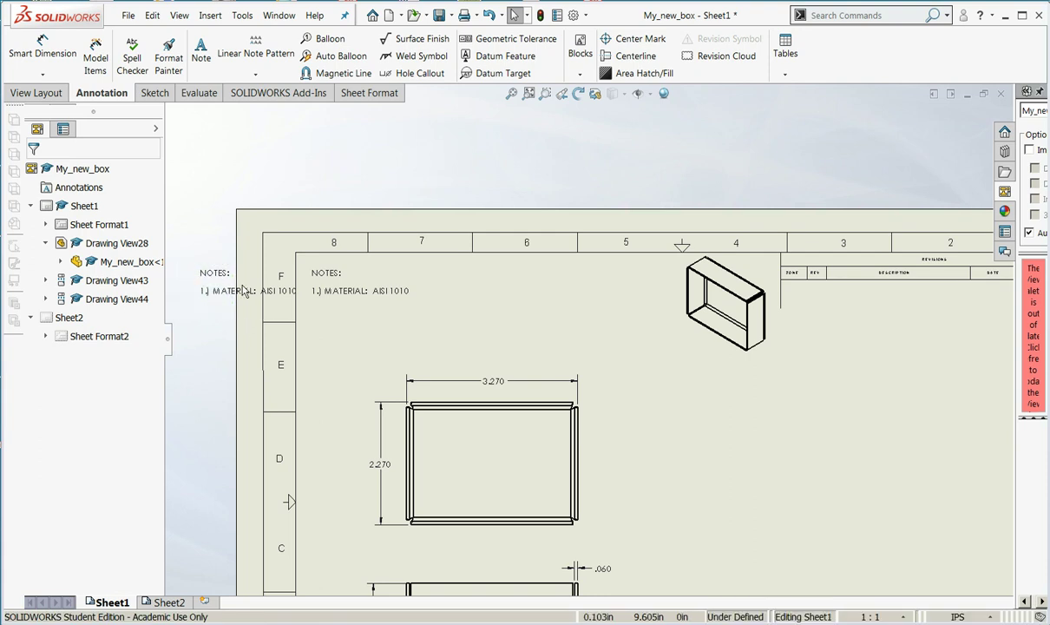
key("f")
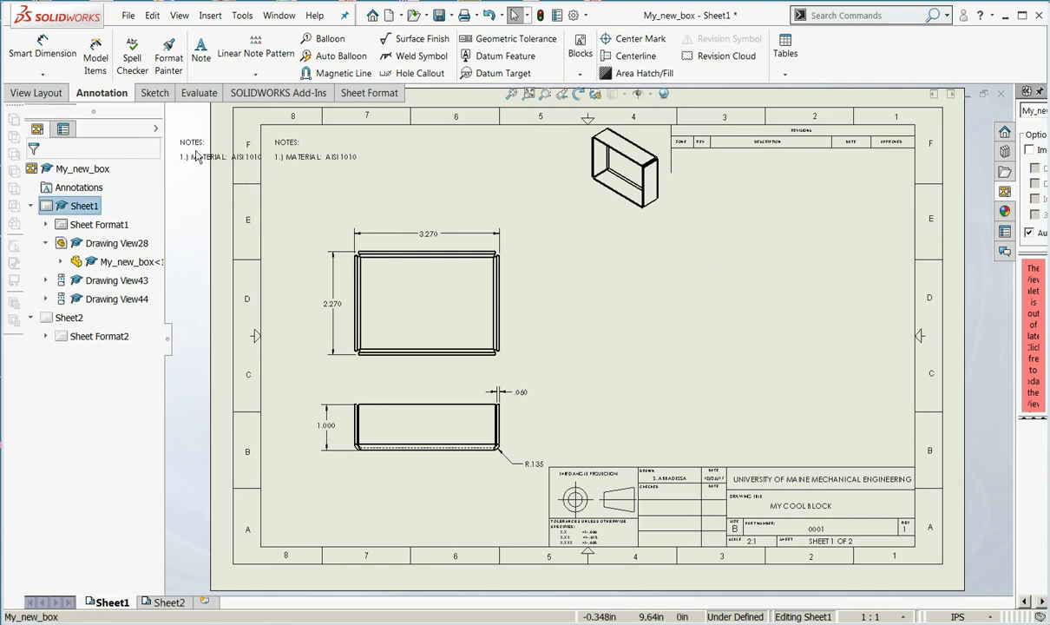
scroll(358, 236, "up", 5)
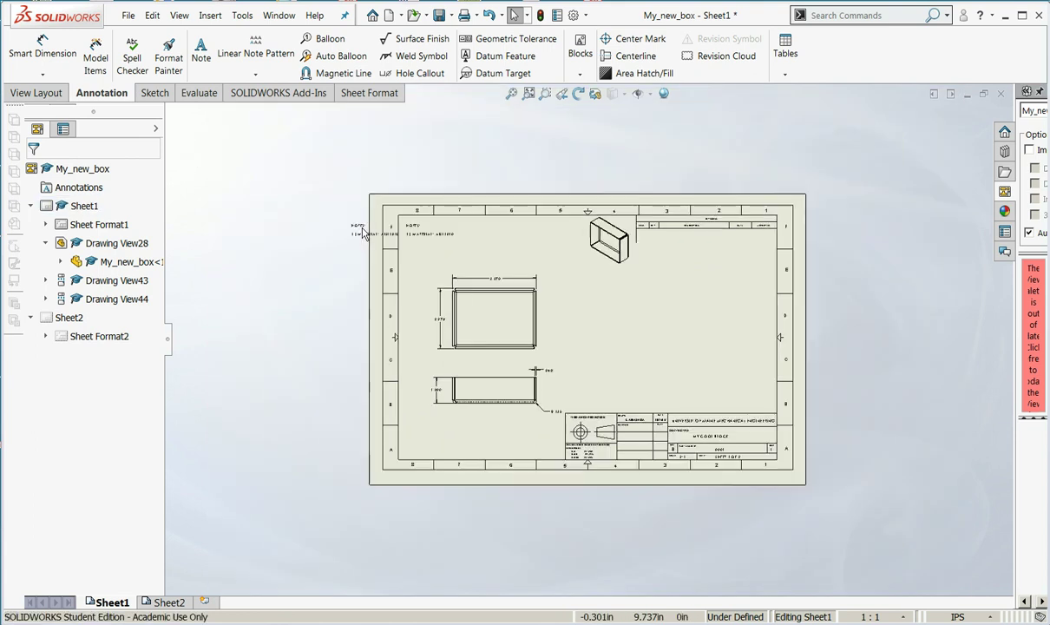
scroll(536, 298, "down", 3)
scroll(460, 276, "down", 8)
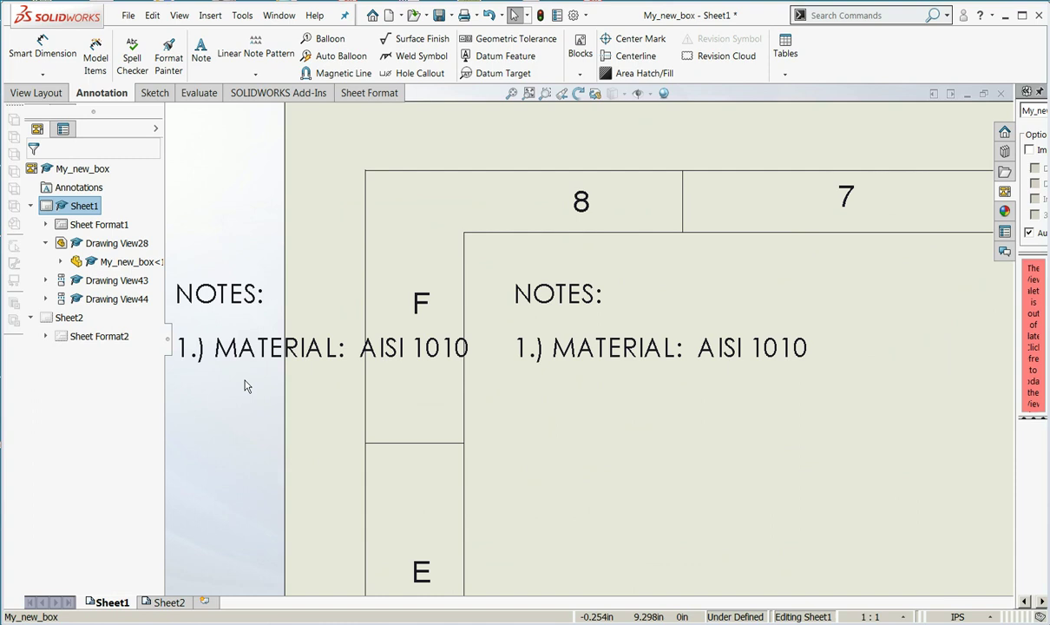
scroll(245, 385, "up", 4)
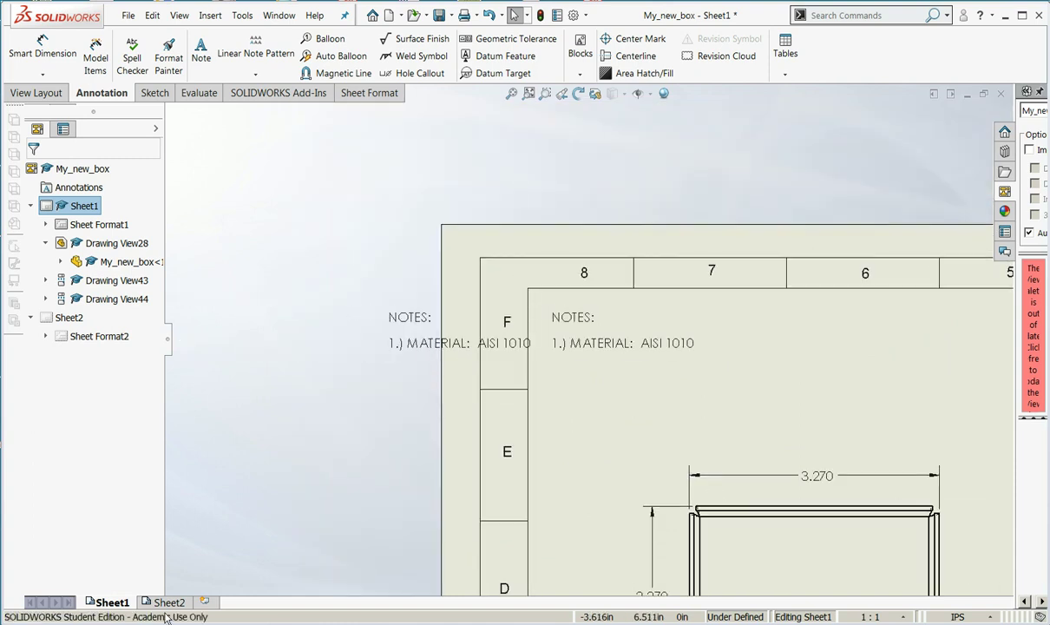
mouse_move(168, 609)
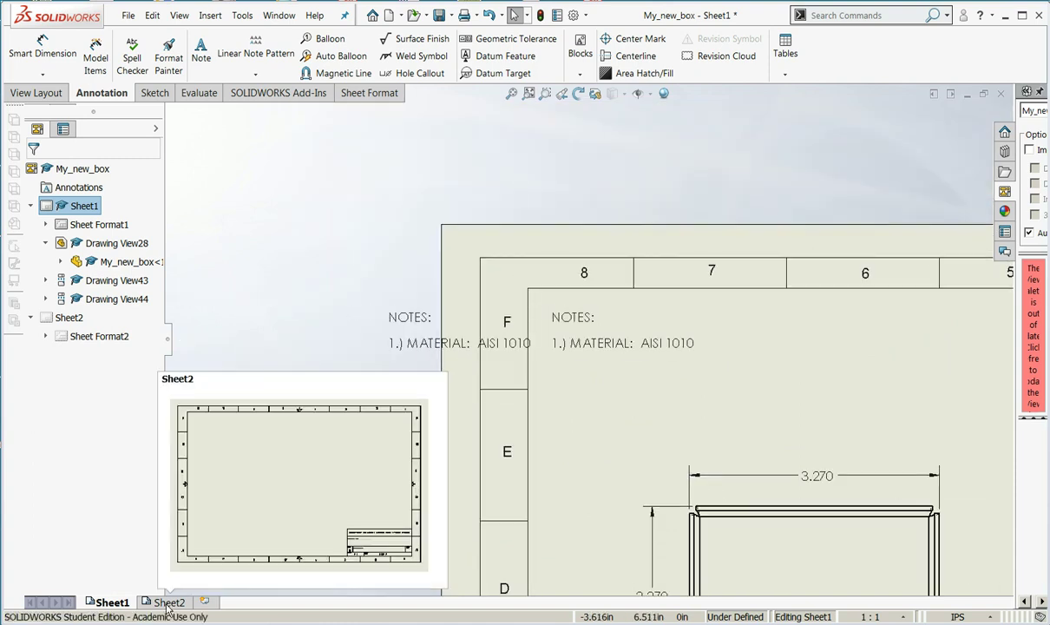
left_click(168, 601)
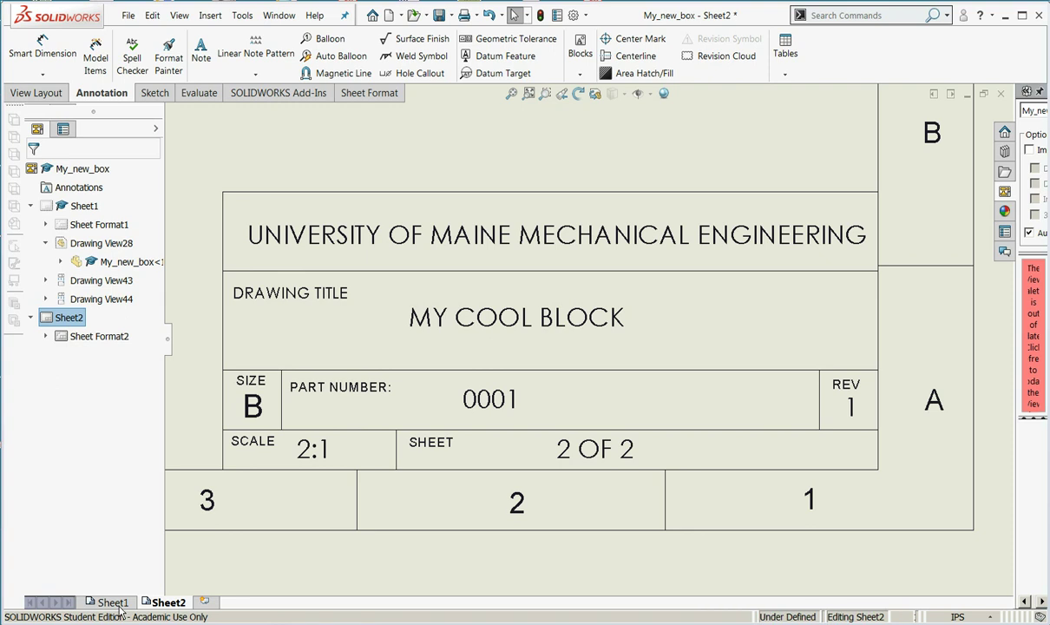
left_click(112, 602)
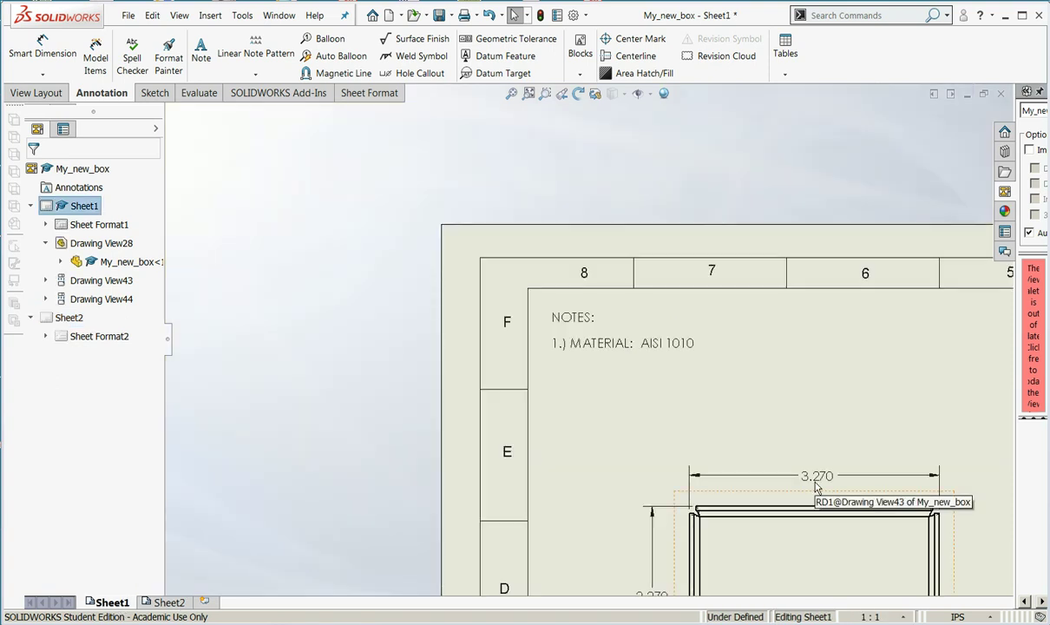
key("f")
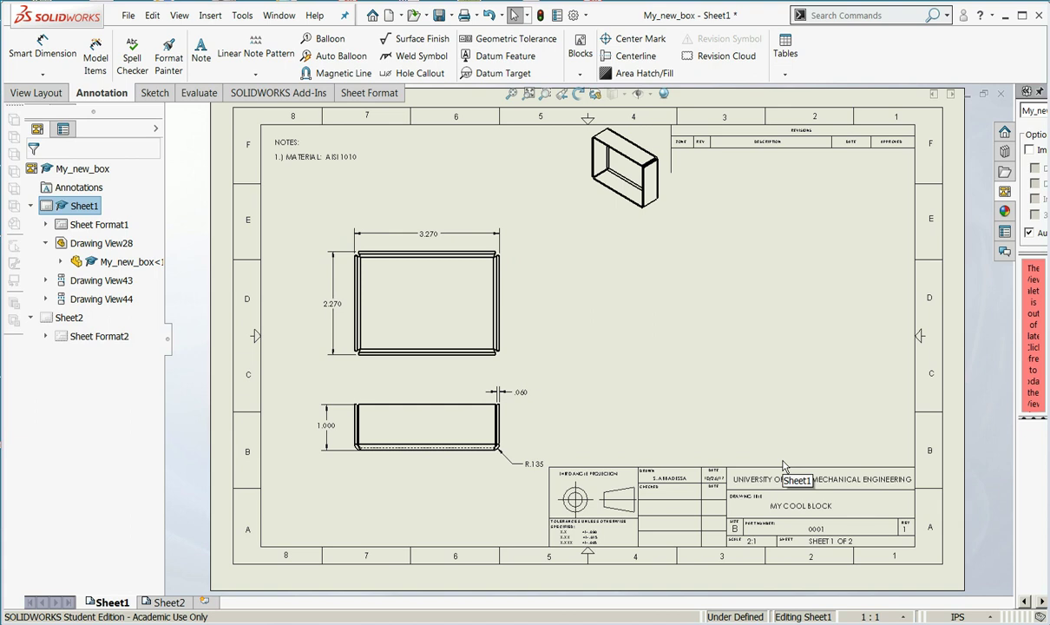
Step: Edit the title block DATE field to read 10/19/19 and confirm the changes
scroll(803, 480, "down", 4)
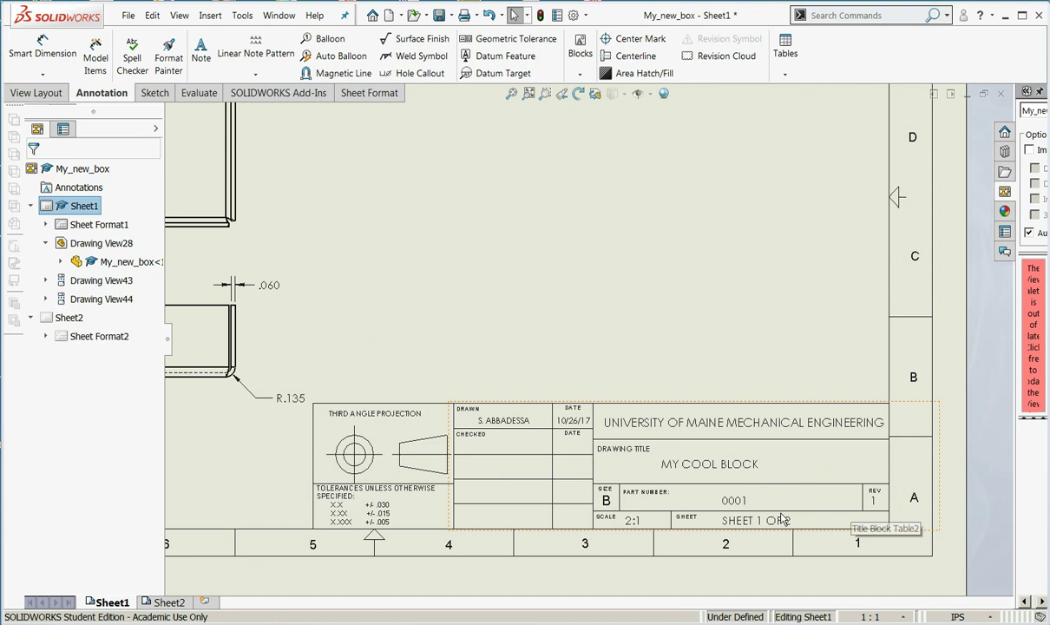
scroll(606, 446, "down", 2)
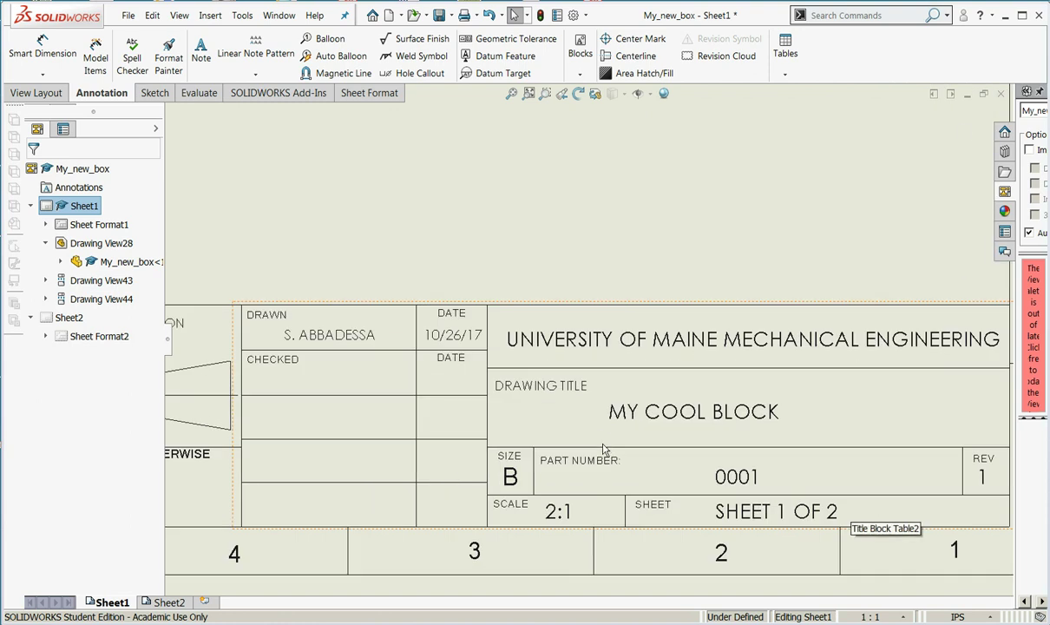
double_click(327, 335)
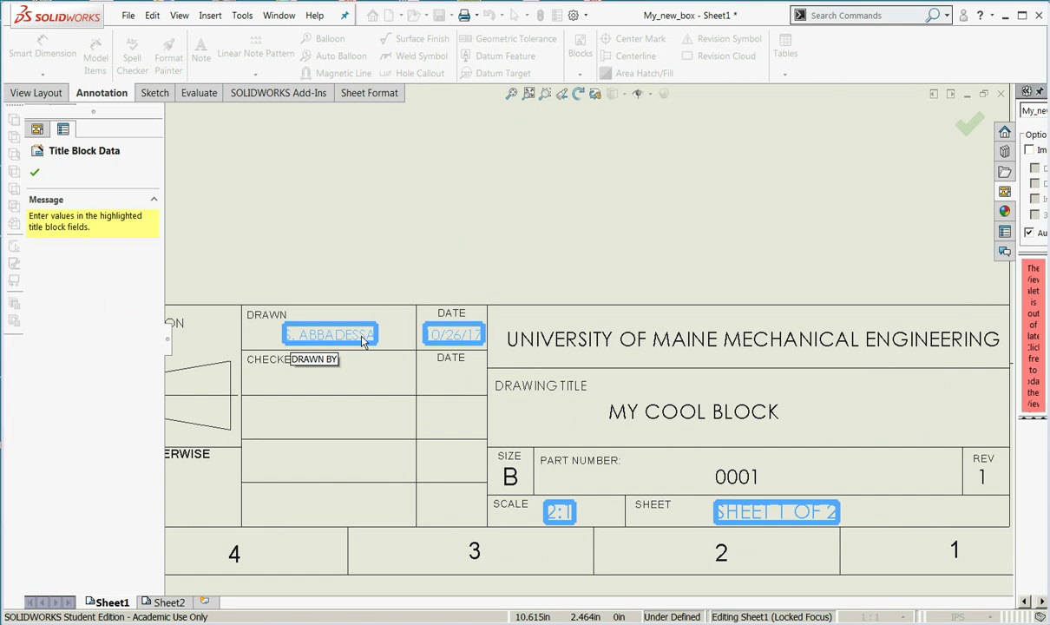
left_click(462, 339)
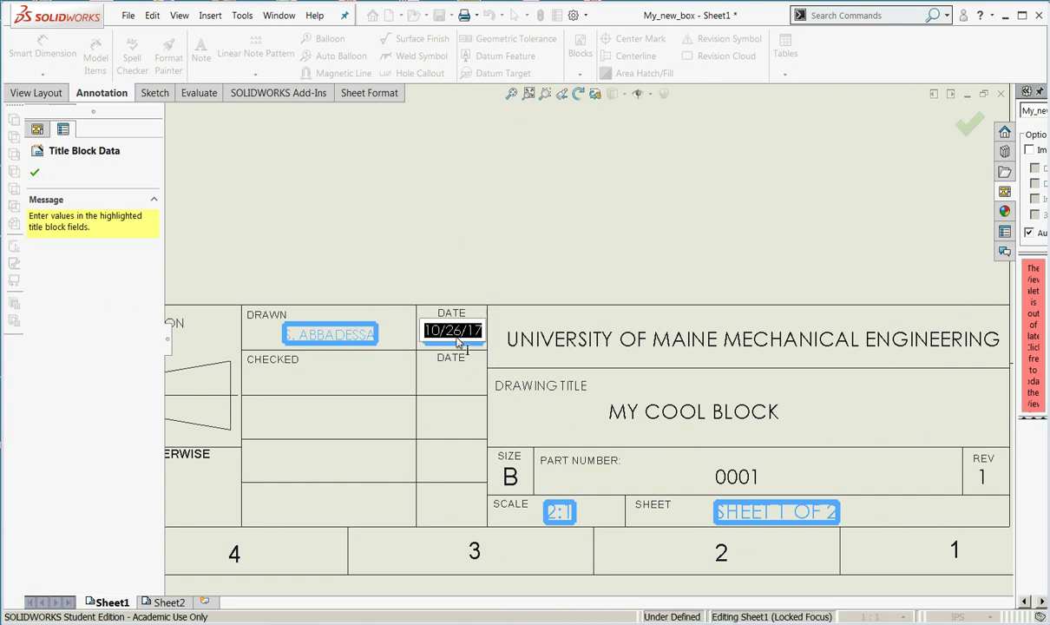
left_click(461, 335)
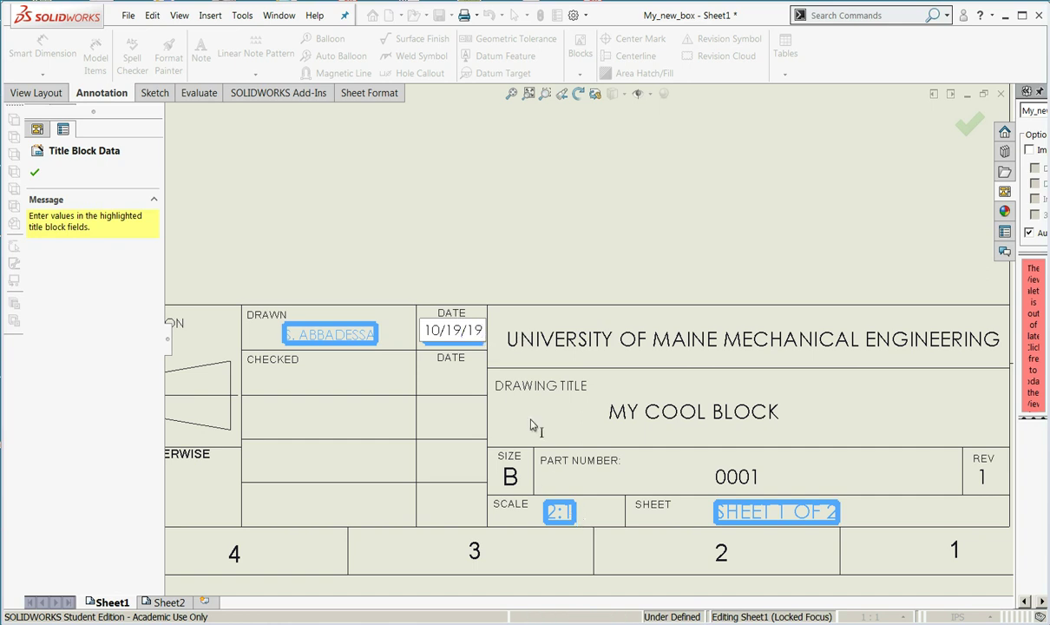
left_click(545, 258)
scroll(546, 258, "down", 3)
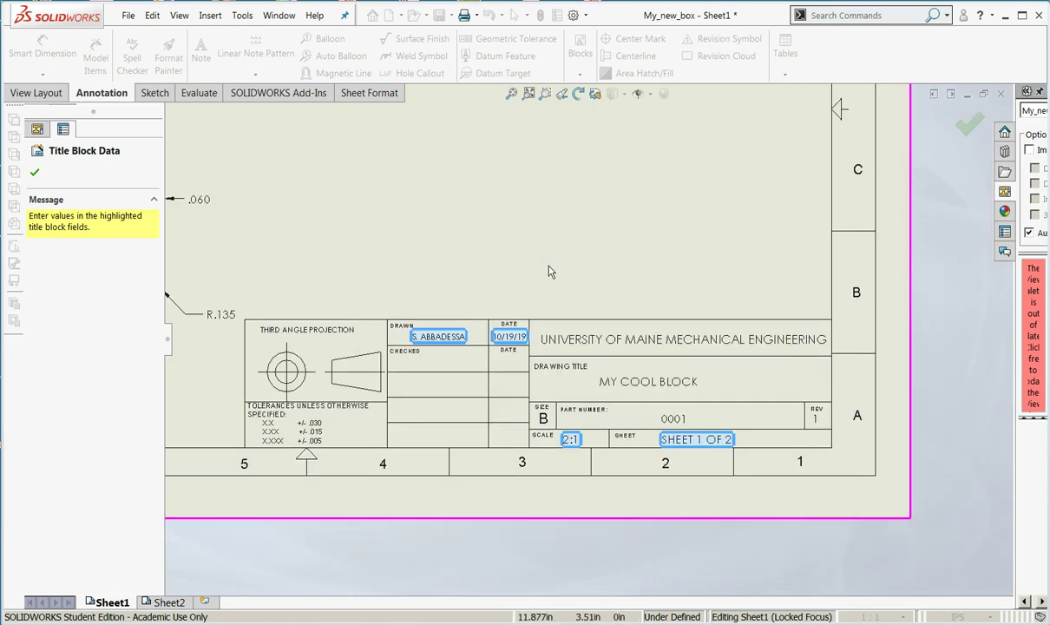
scroll(575, 436, "down", 2)
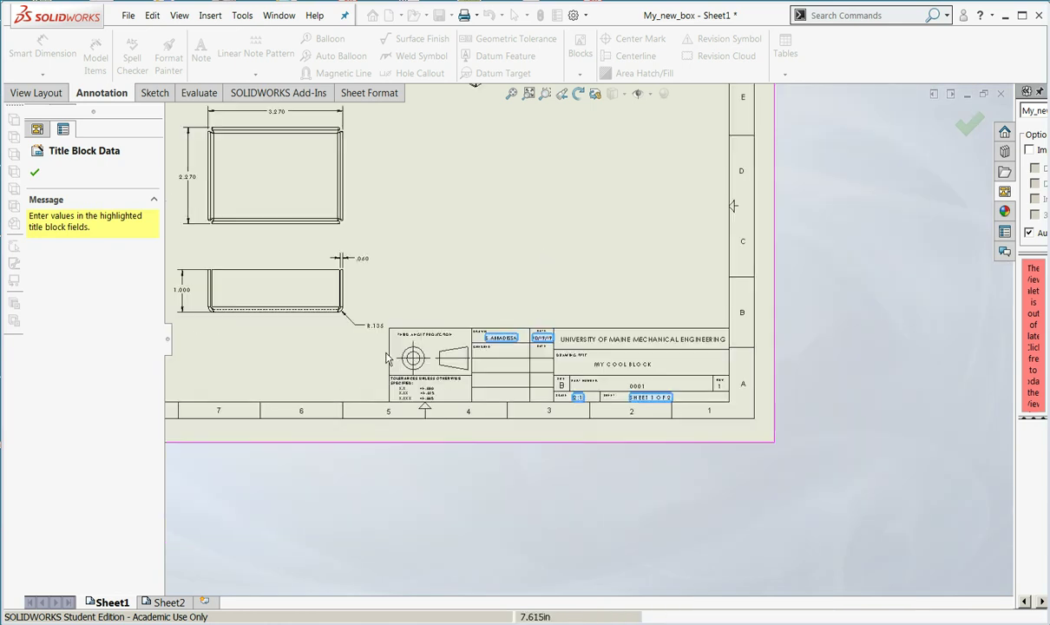
left_click(35, 172)
scroll(587, 338, "up", 3)
scroll(330, 310, "down", 3)
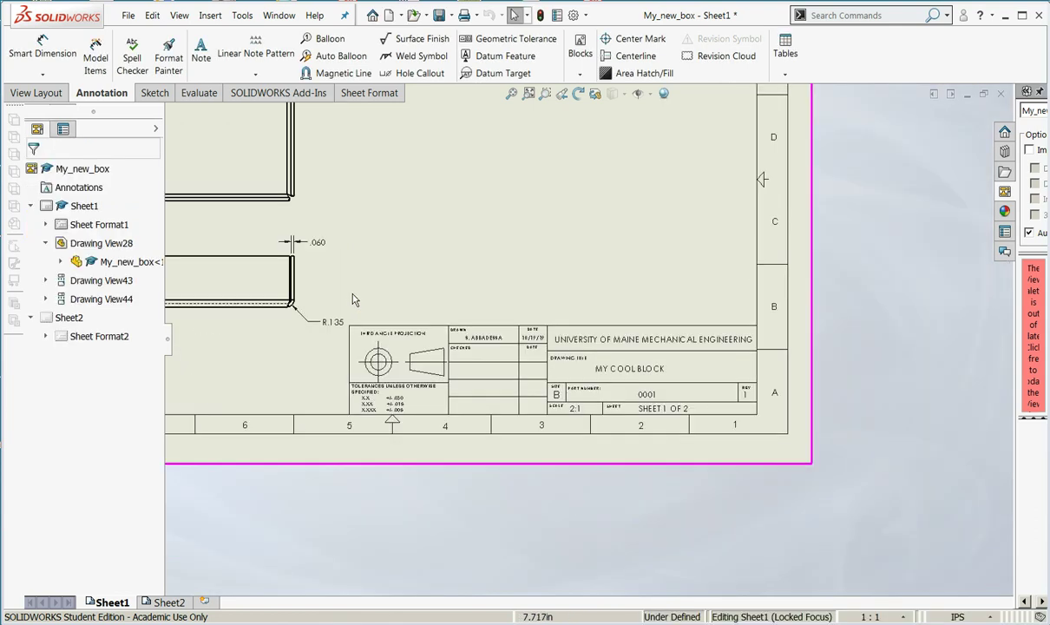
left_click(254, 287)
key("f")
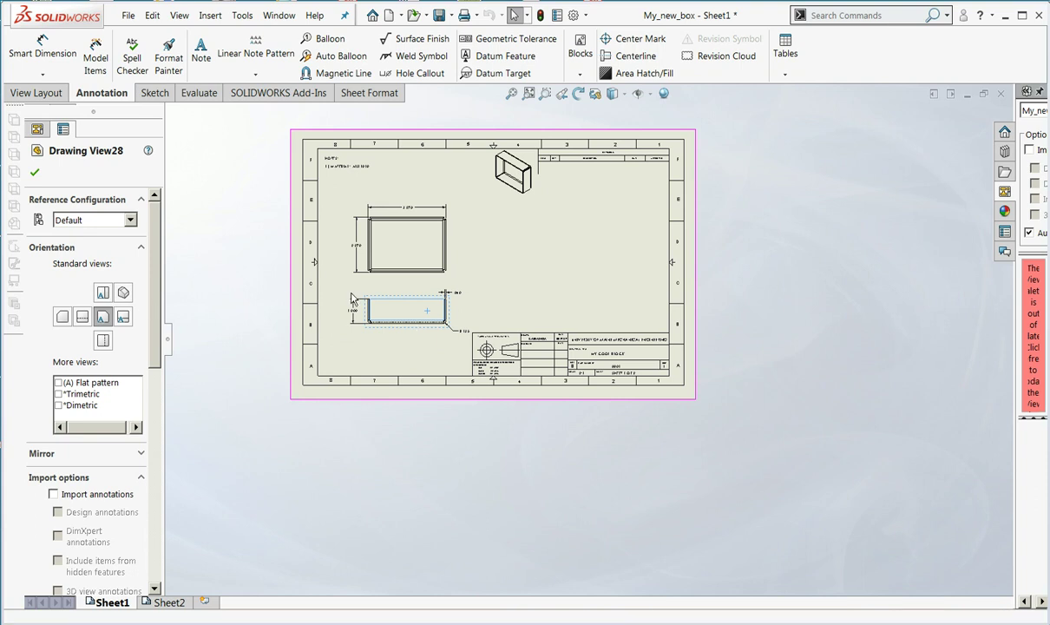
scroll(130, 390, "down", 10)
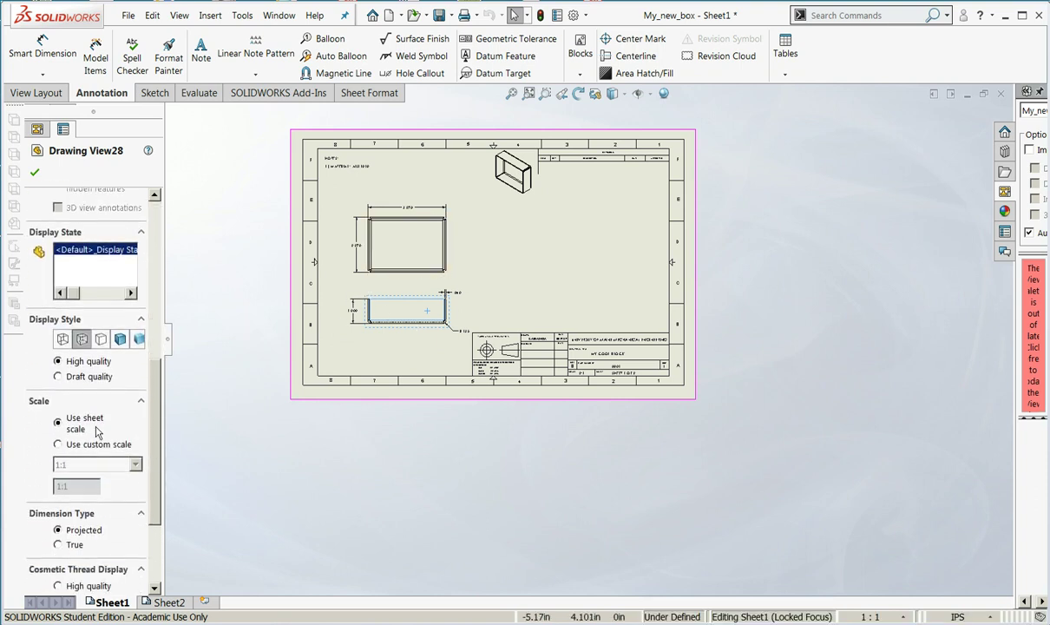
scroll(645, 387, "down", 5)
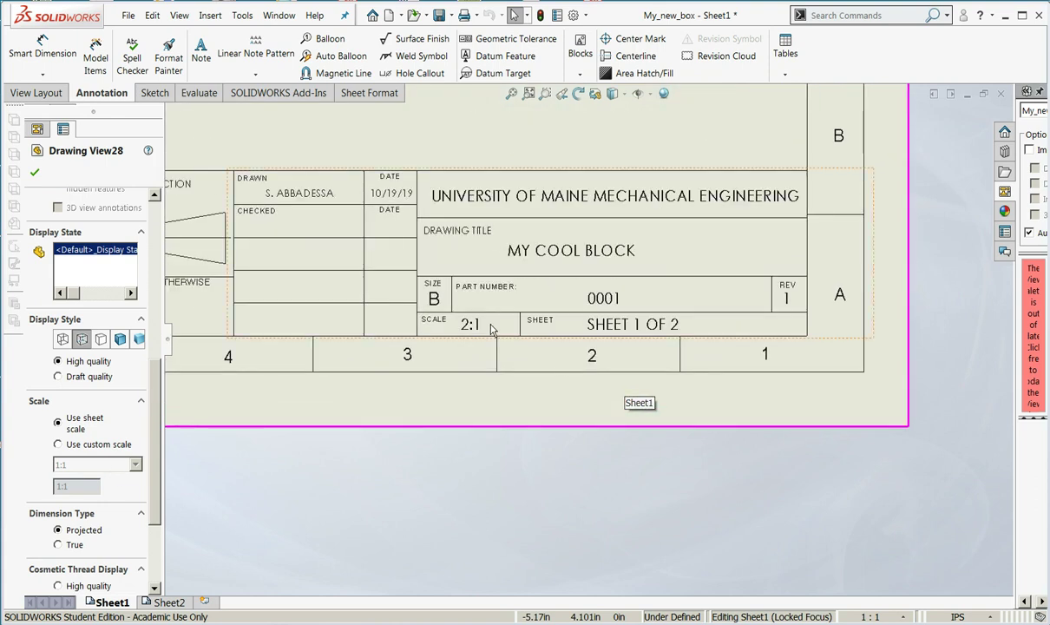
Step: Edit the title block SCALE field to read 1:1 and confirm the title block data
scroll(452, 330, "down", 2)
double_click(466, 326)
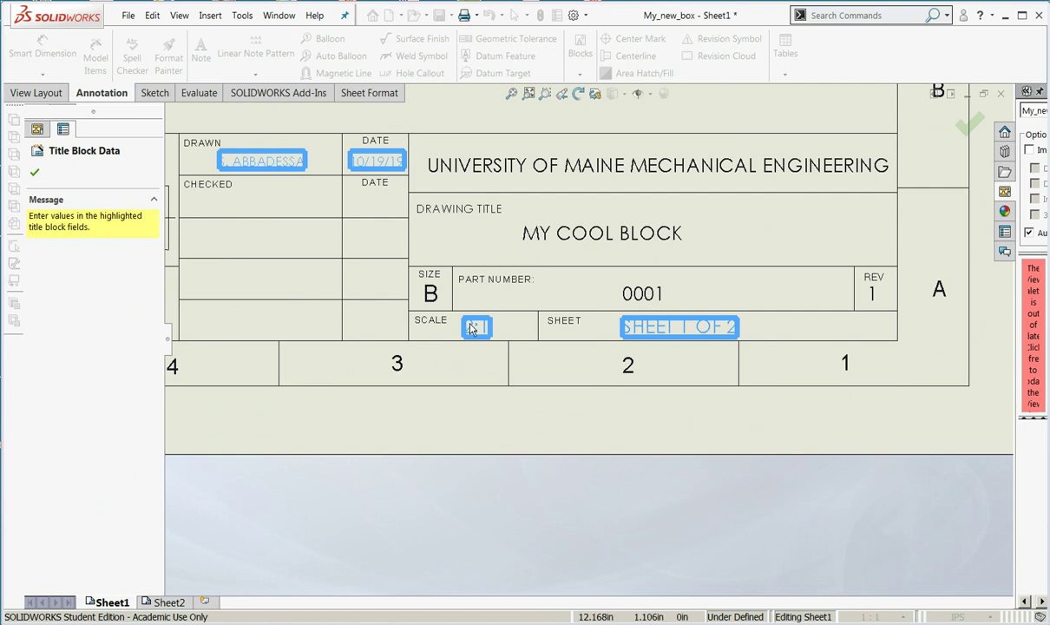
left_click(468, 338)
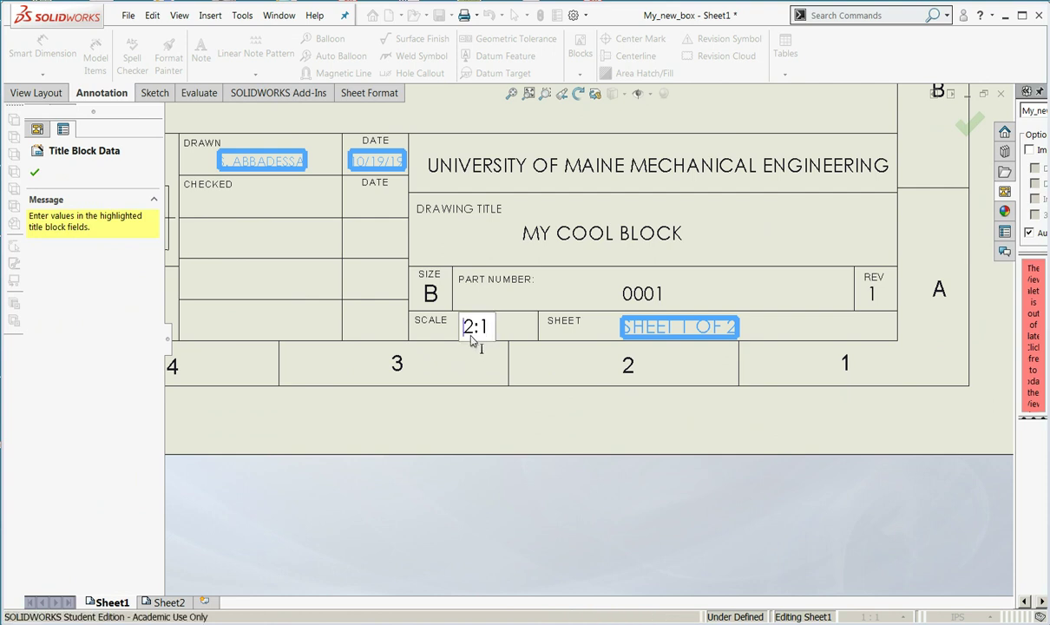
type("1")
key("Delete")
left_click(733, 331)
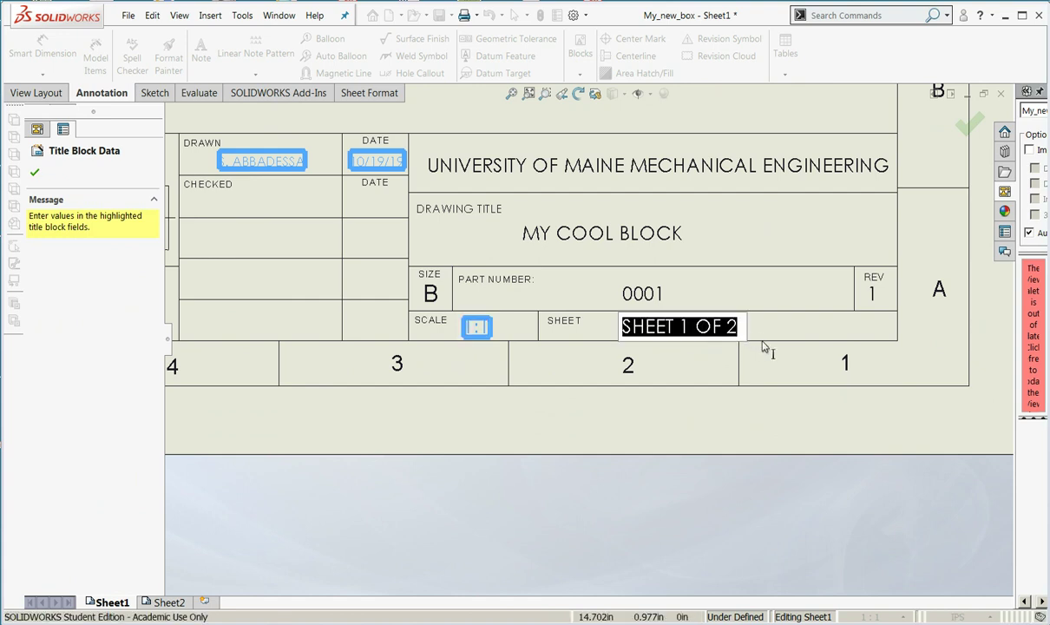
left_click(543, 367)
scroll(545, 368, "up", 2)
scroll(545, 368, "up", 3)
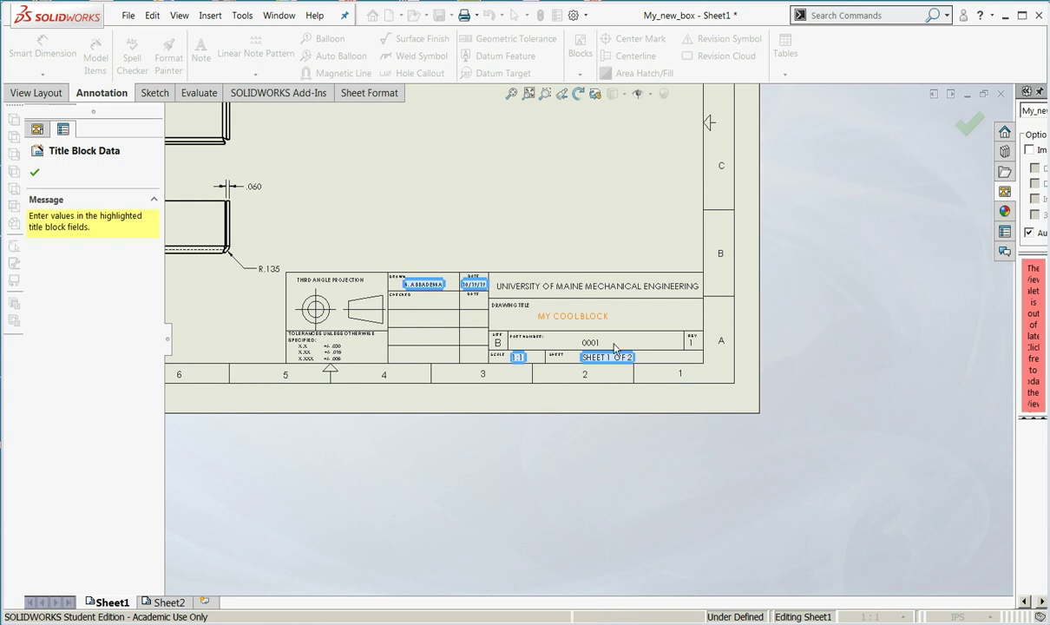
left_click(35, 172)
Step: Fit the sheet and open My_new_box.SLDPRT from Drawing View28's component in the tree
scroll(416, 238, "up", 6)
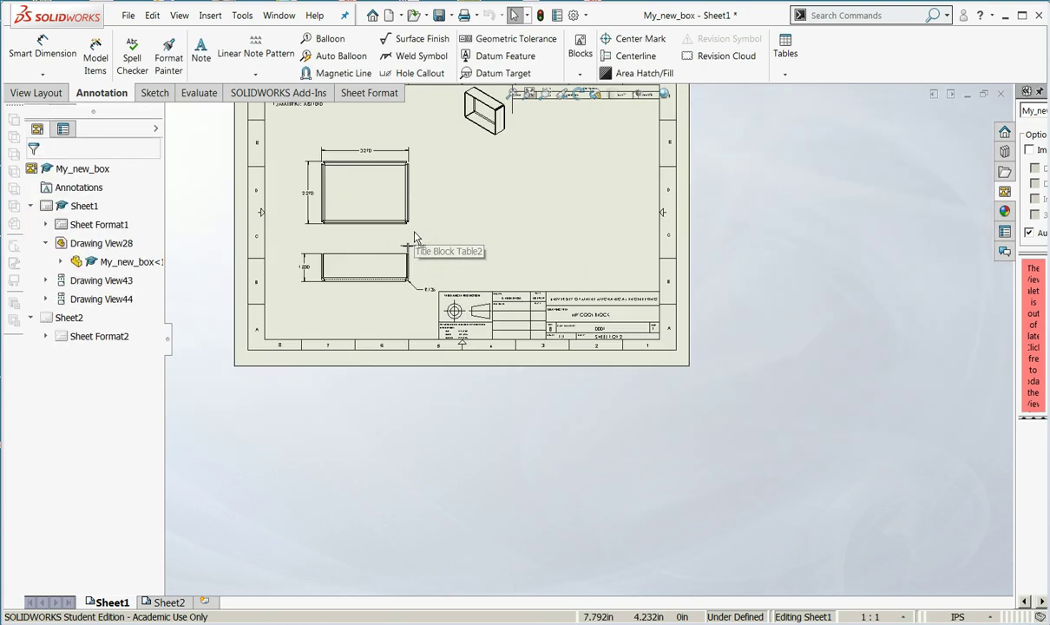
scroll(472, 137, "down", 2)
key("f")
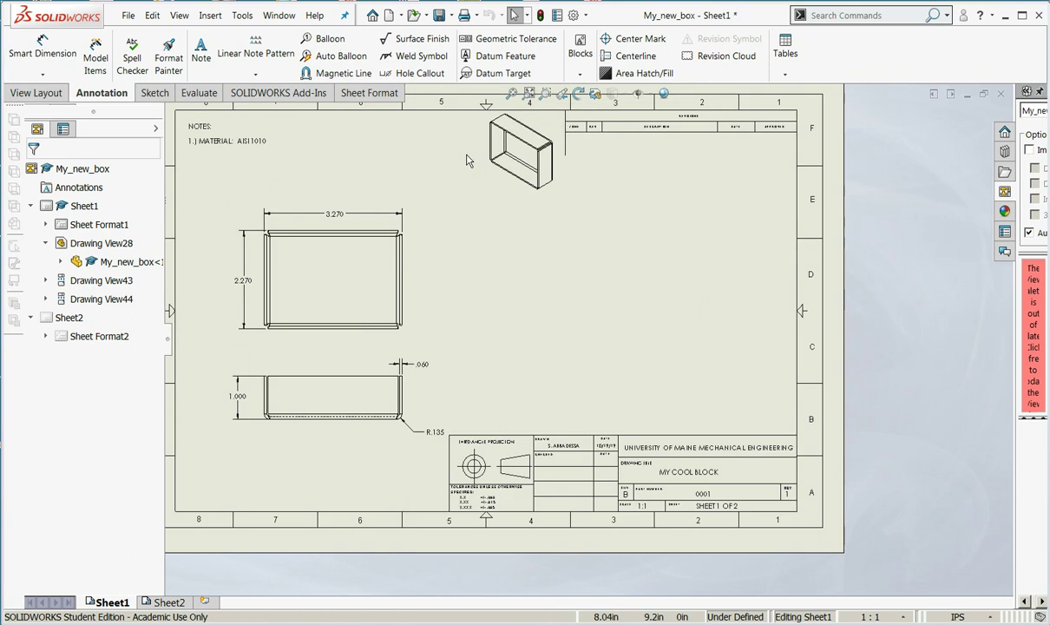
left_click(135, 265)
right_click(134, 265)
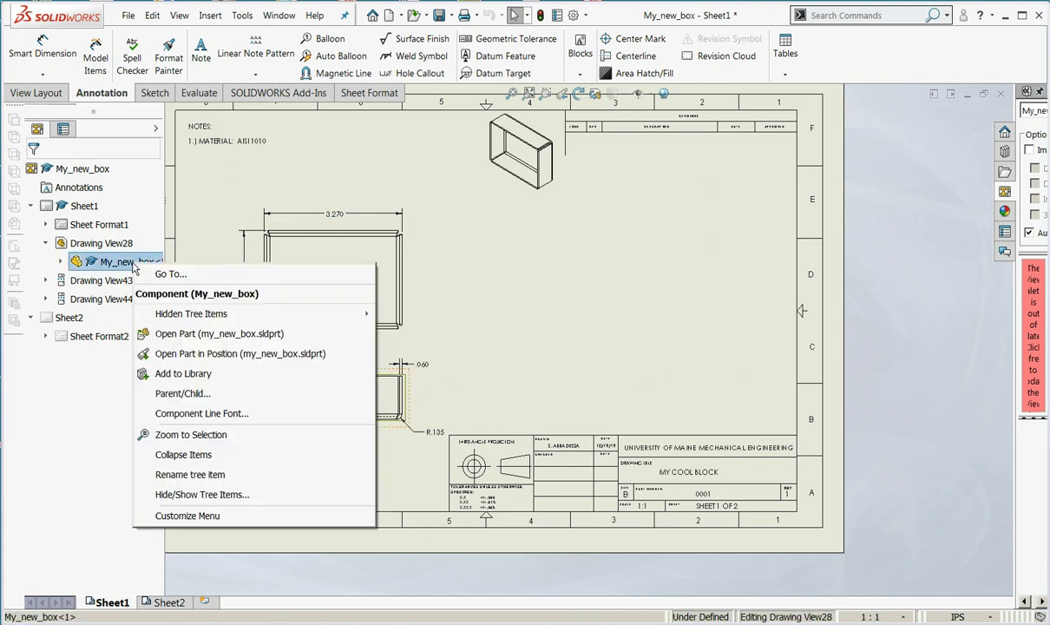
left_click(201, 337)
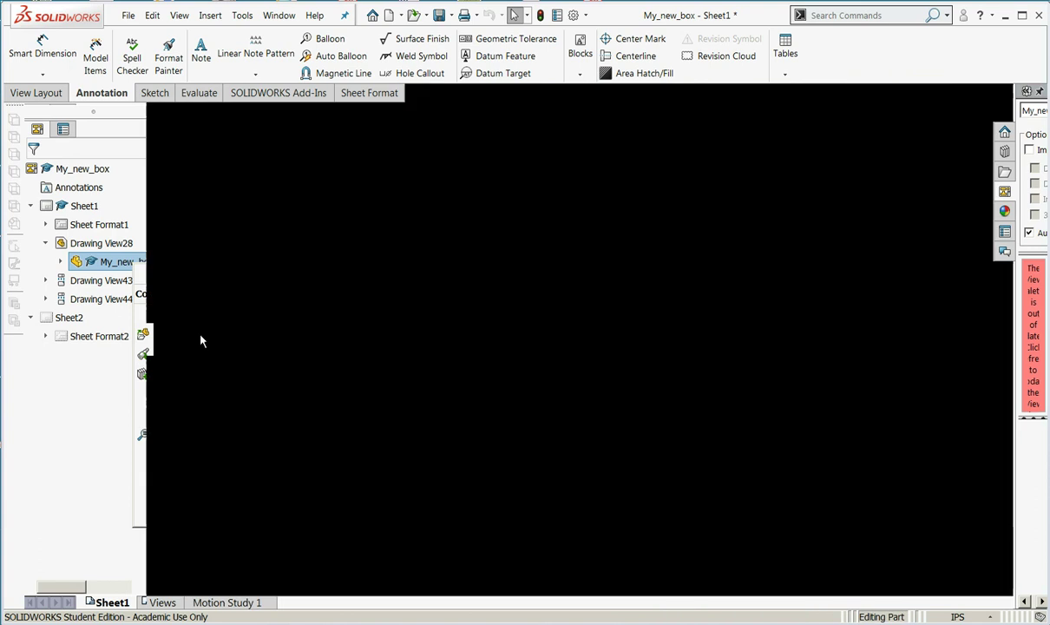
Step: In the part's custom properties, set DESCRIPTION to PAN, OIL CATCH
left_click(128, 16)
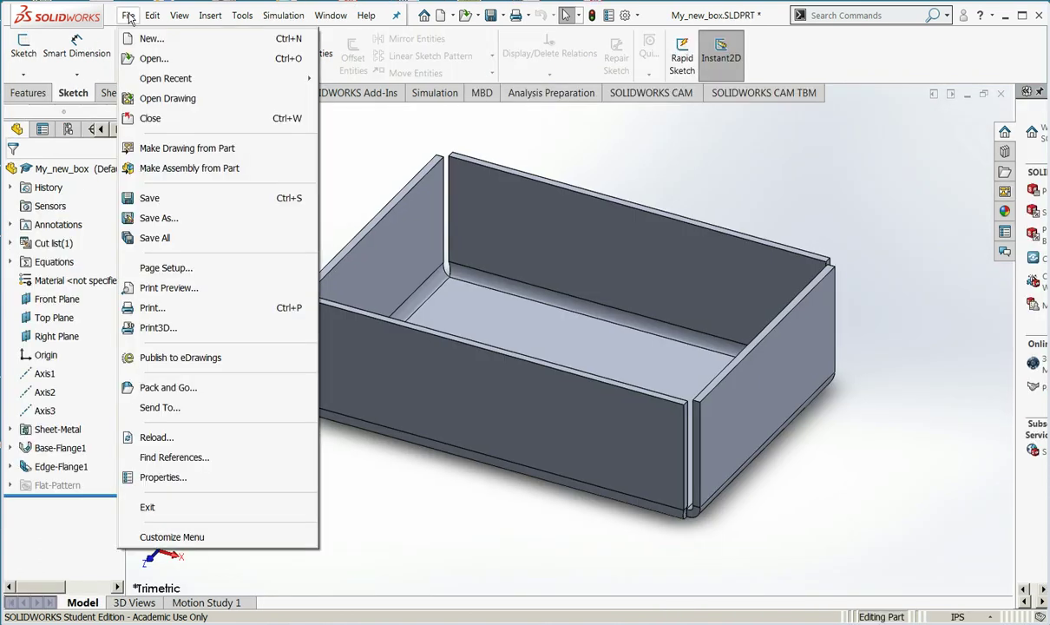
left_click(228, 480)
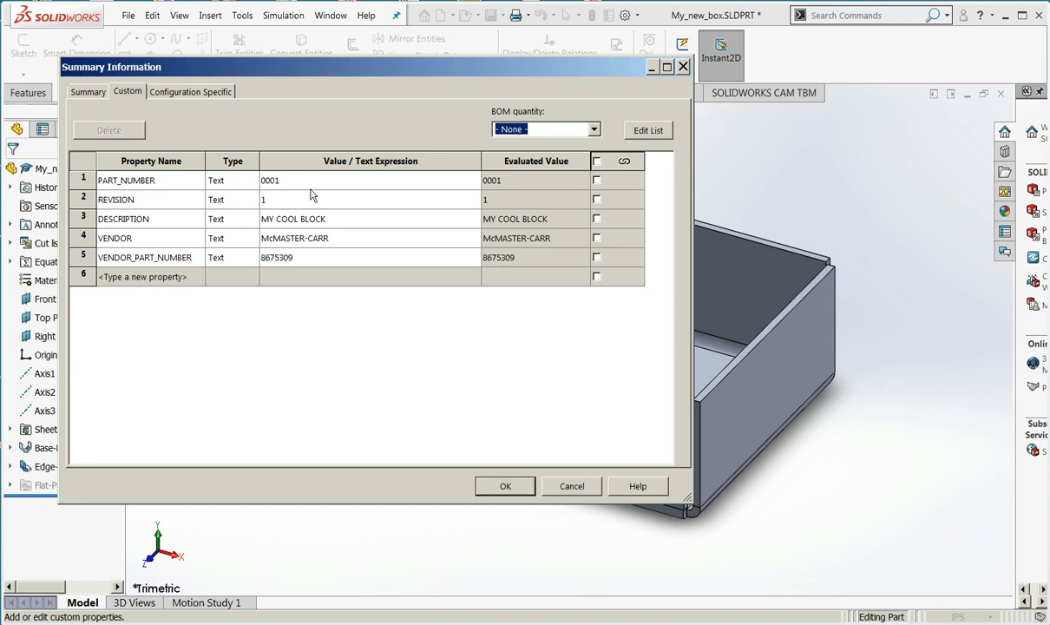
left_click(337, 181)
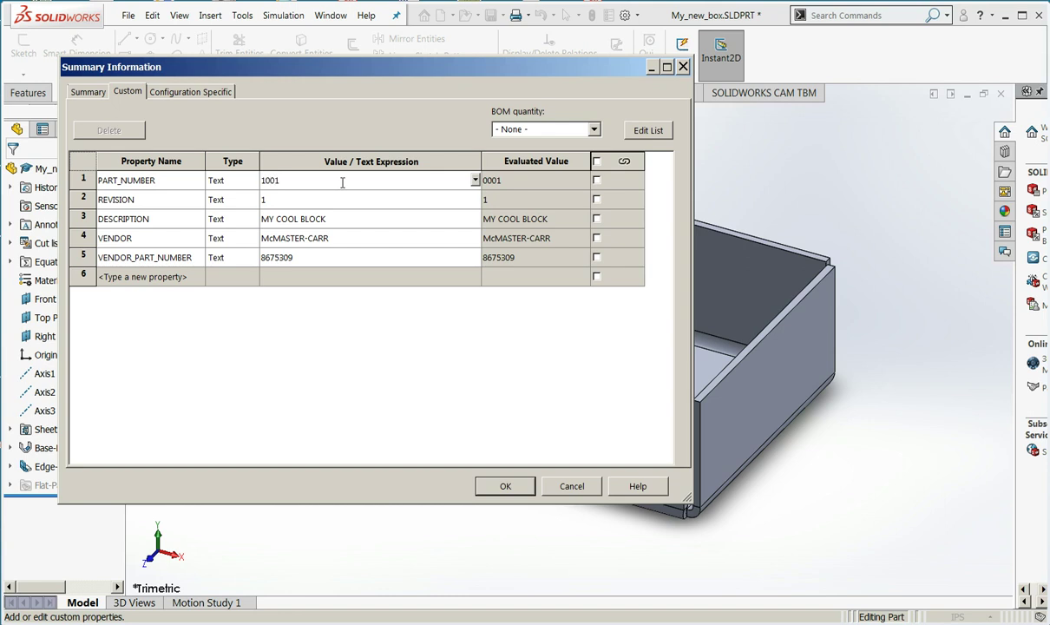
left_click(344, 200)
left_click(352, 217)
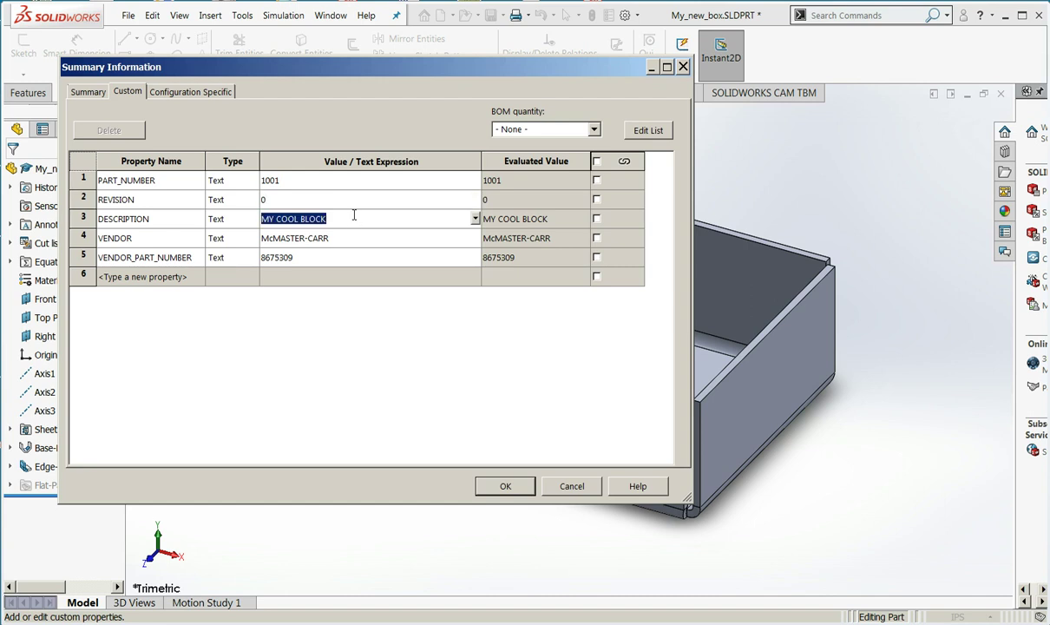
type("M")
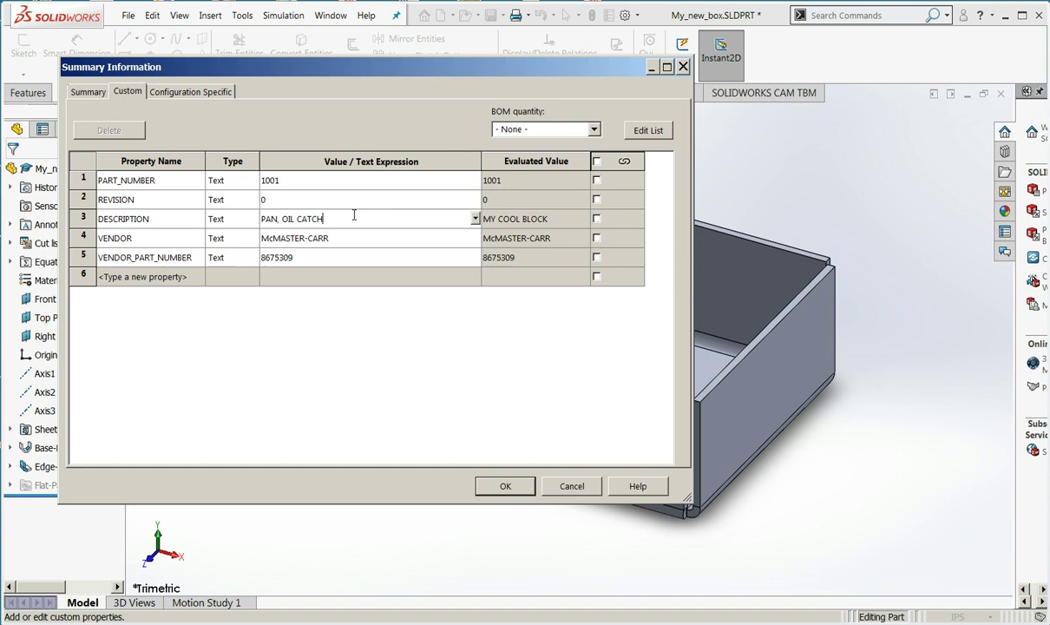
Step: Clear the VENDOR and VENDOR_PART_NUMBER values and accept the property changes
left_click(352, 238)
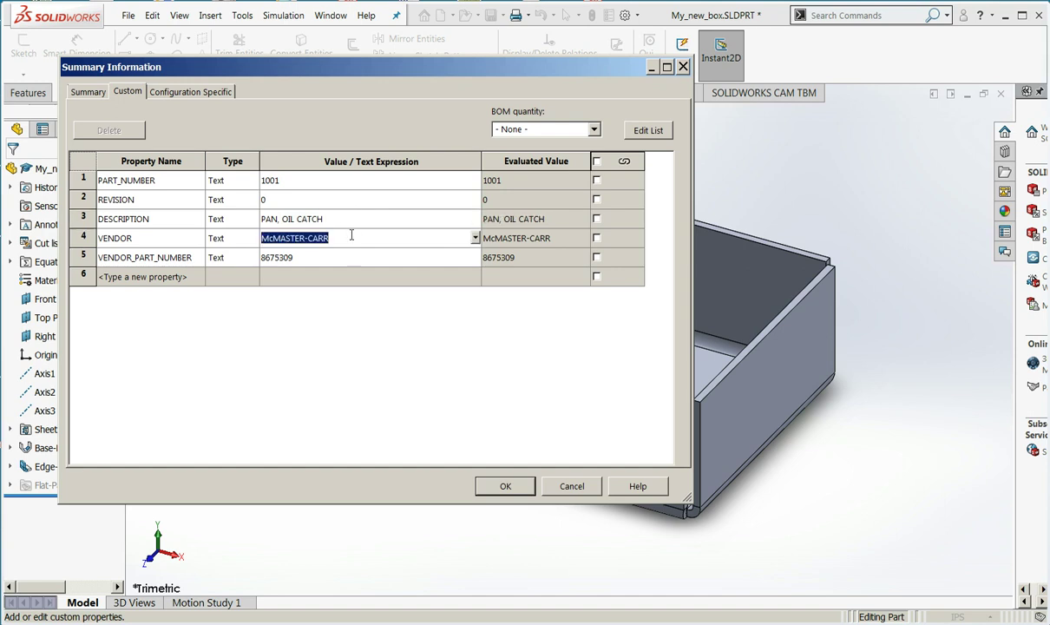
key("Delete")
left_click(338, 257)
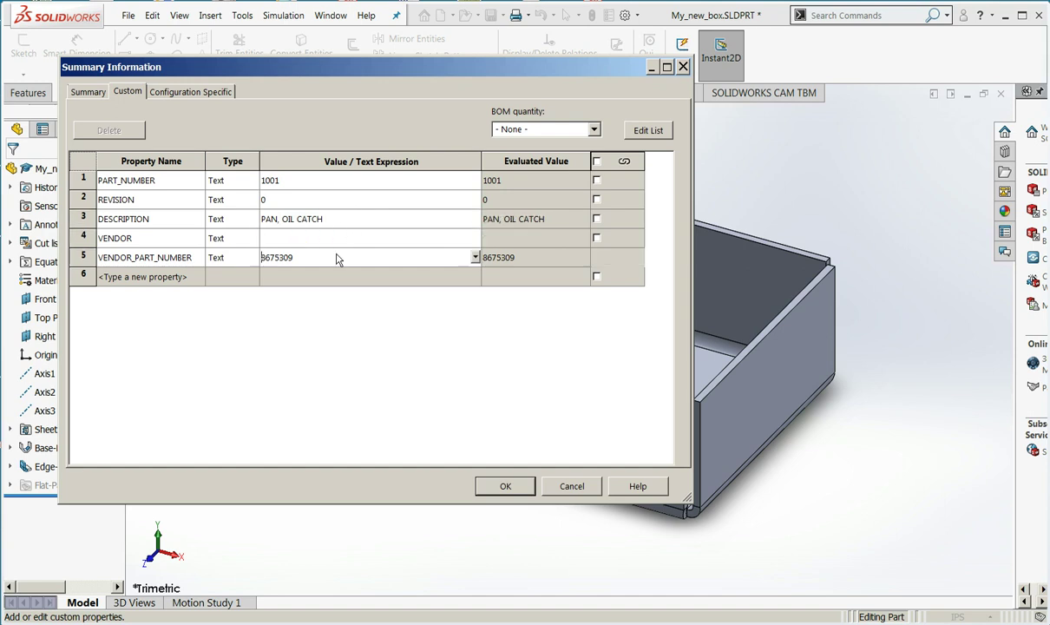
key("Delete")
left_click(502, 485)
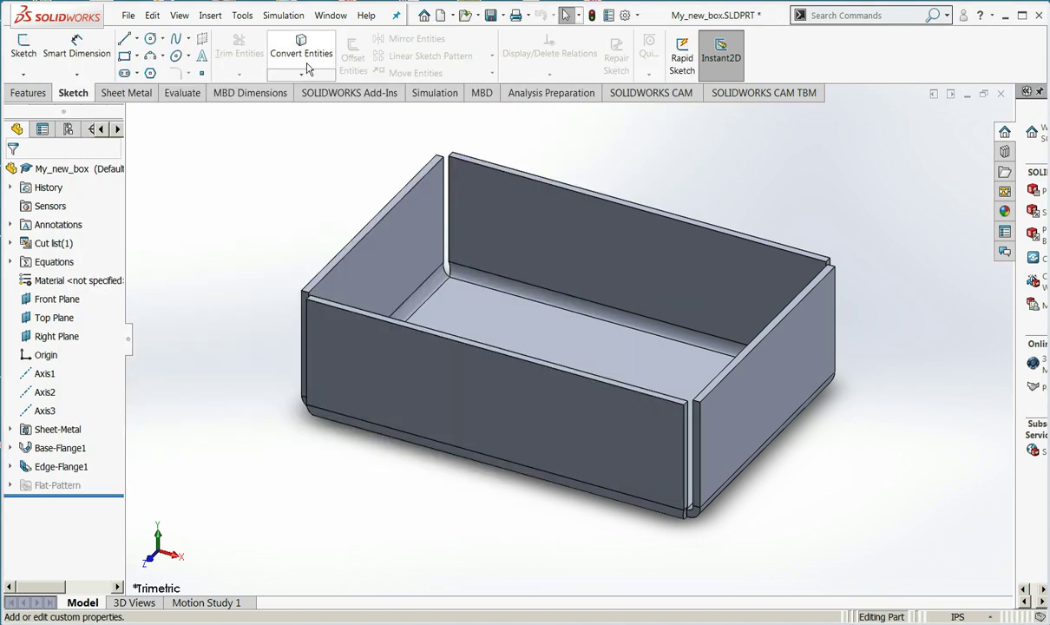
Step: Save My_new_box and return to its drawing, now titled PAN, OIL CATCH
left_click(488, 15)
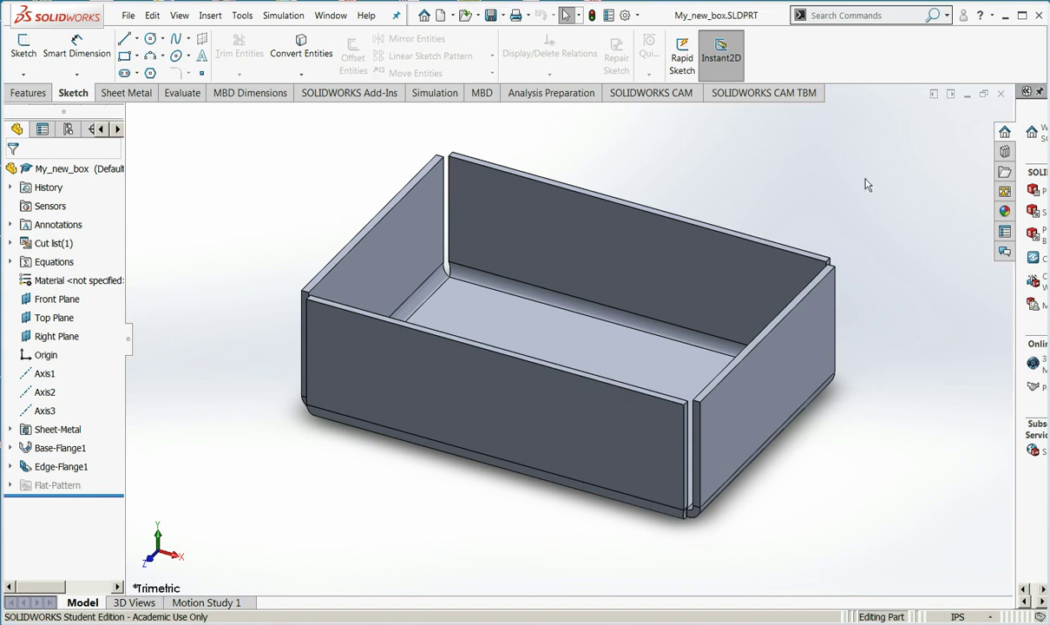
left_click(948, 93)
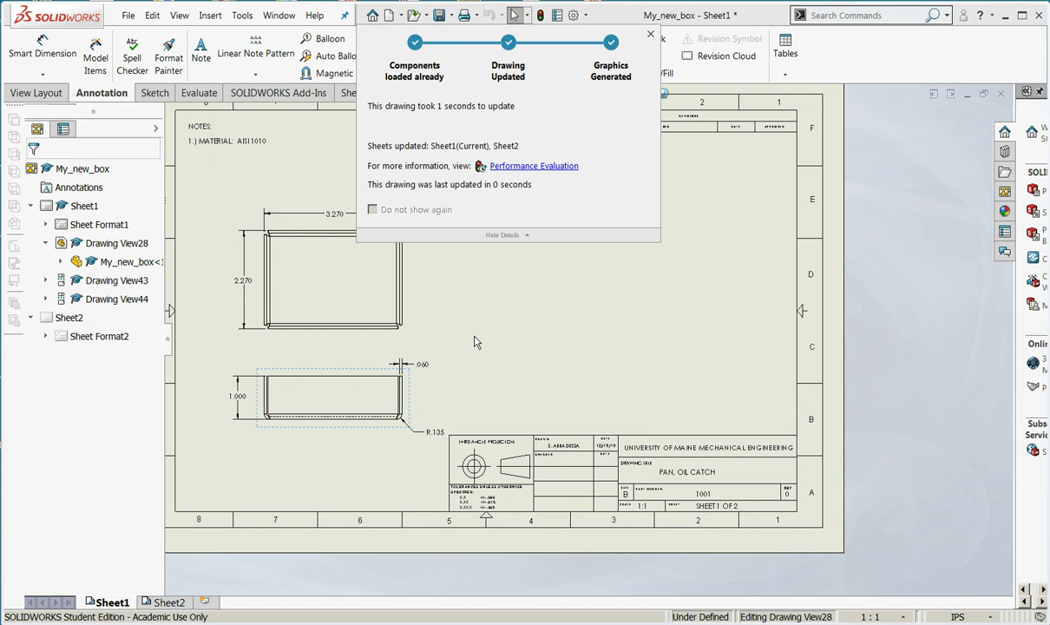
scroll(660, 473, "down", 2)
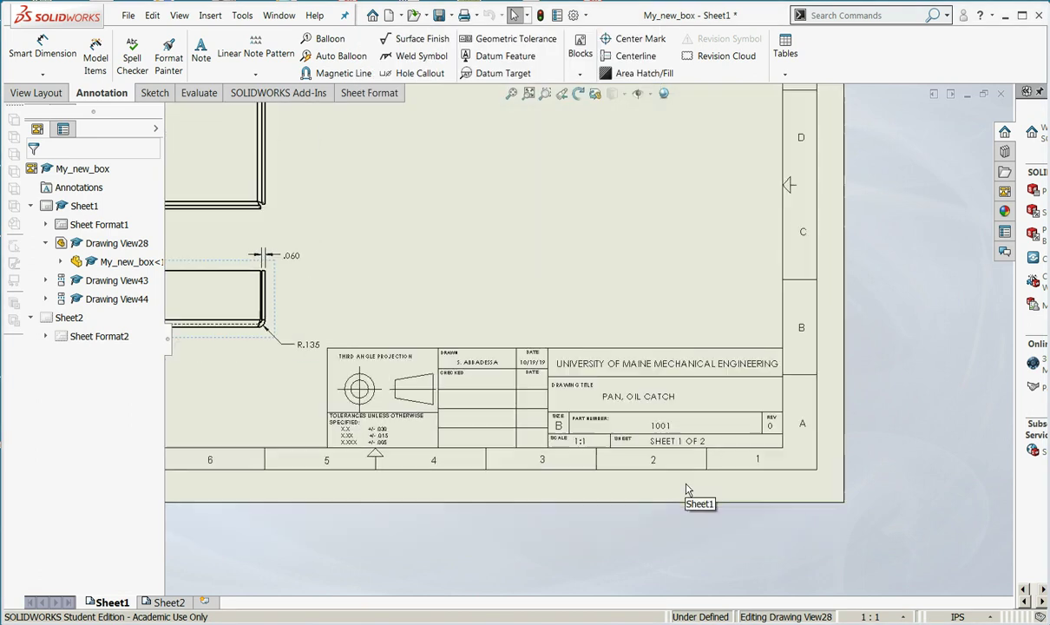
scroll(686, 489, "down", 1)
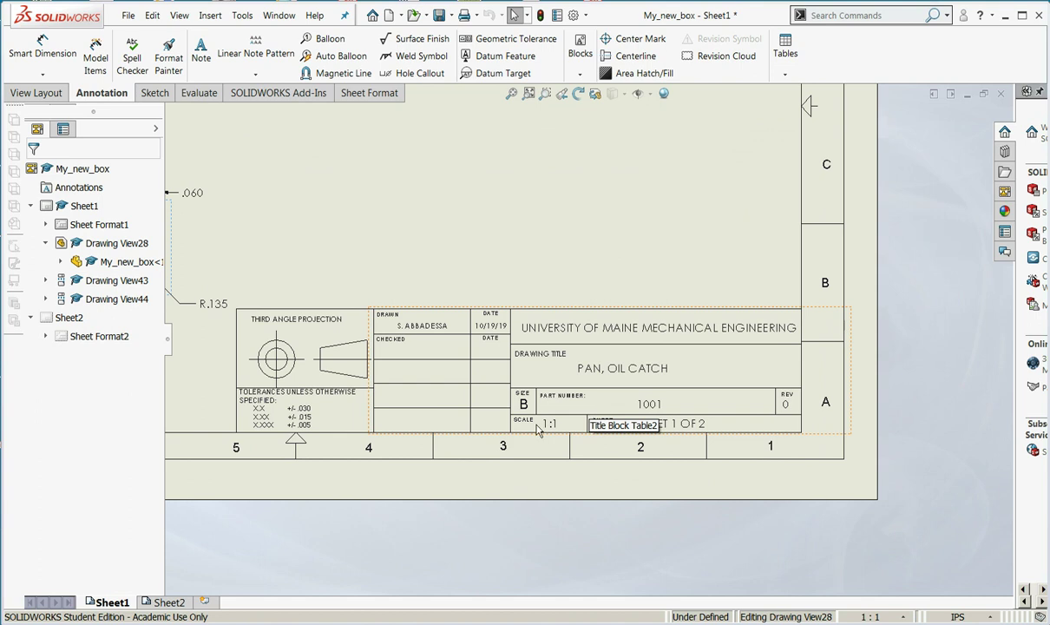
scroll(540, 426, "up", 5)
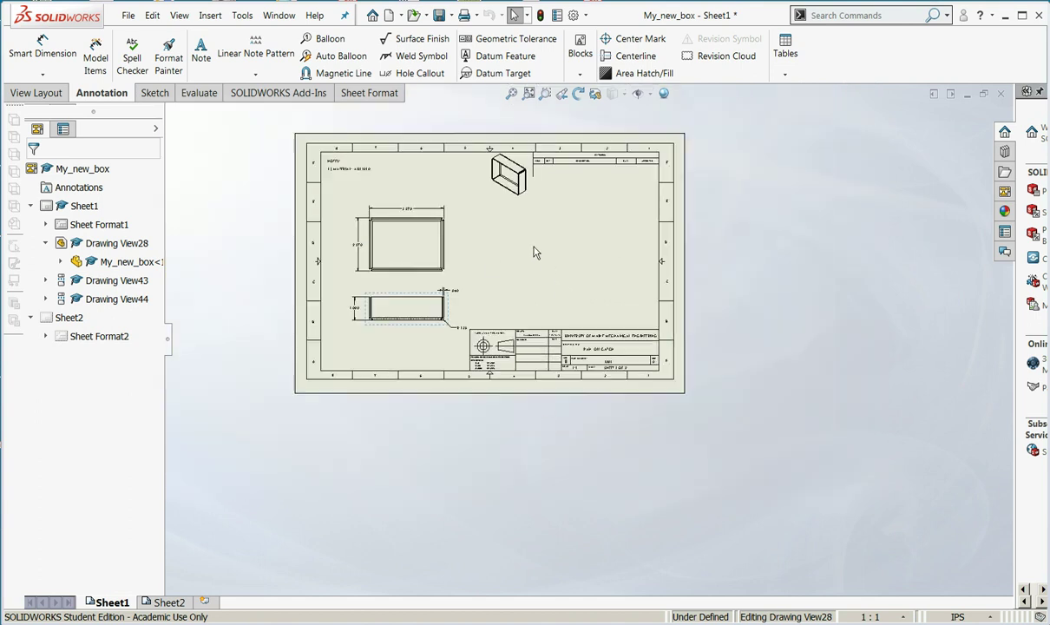
scroll(455, 213, "down", 3)
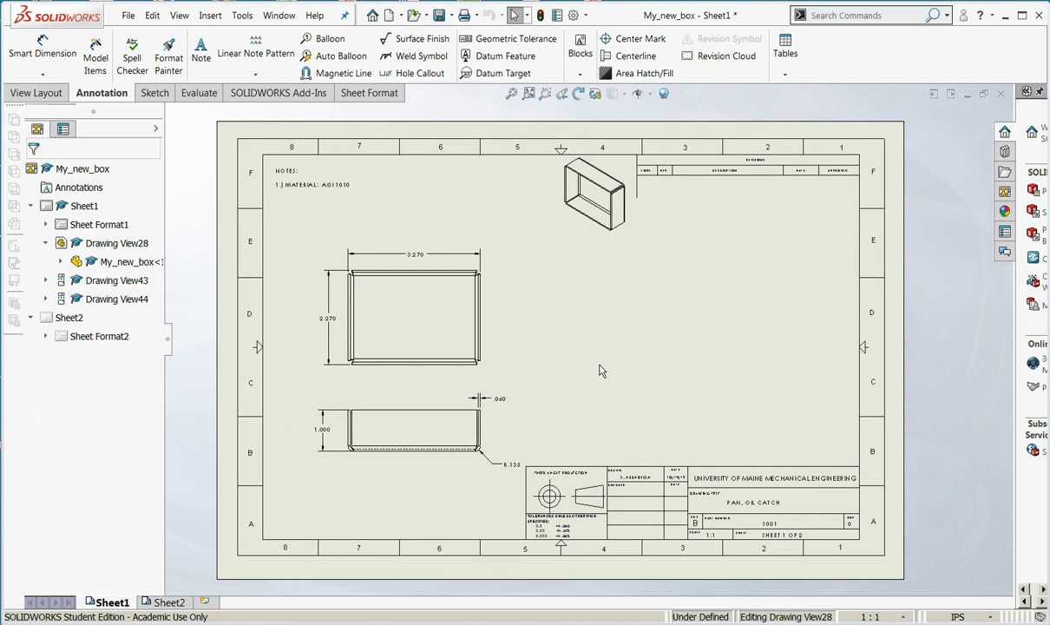
Step: Switch to the blank Sheet2 of the drawing
left_click(169, 602)
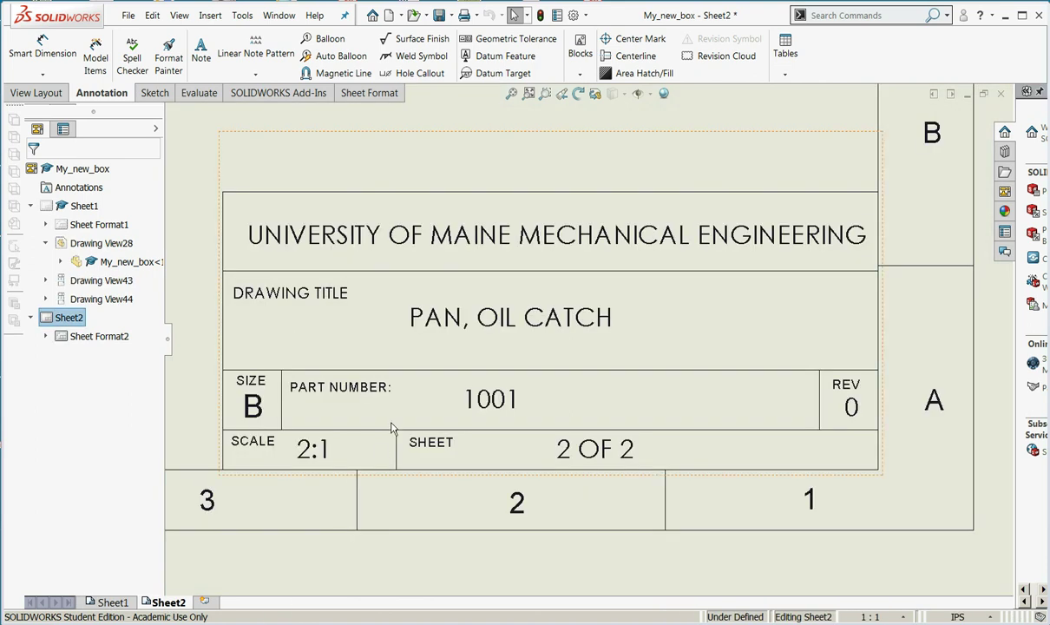
scroll(391, 428, "up", 5)
scroll(429, 169, "down", 2)
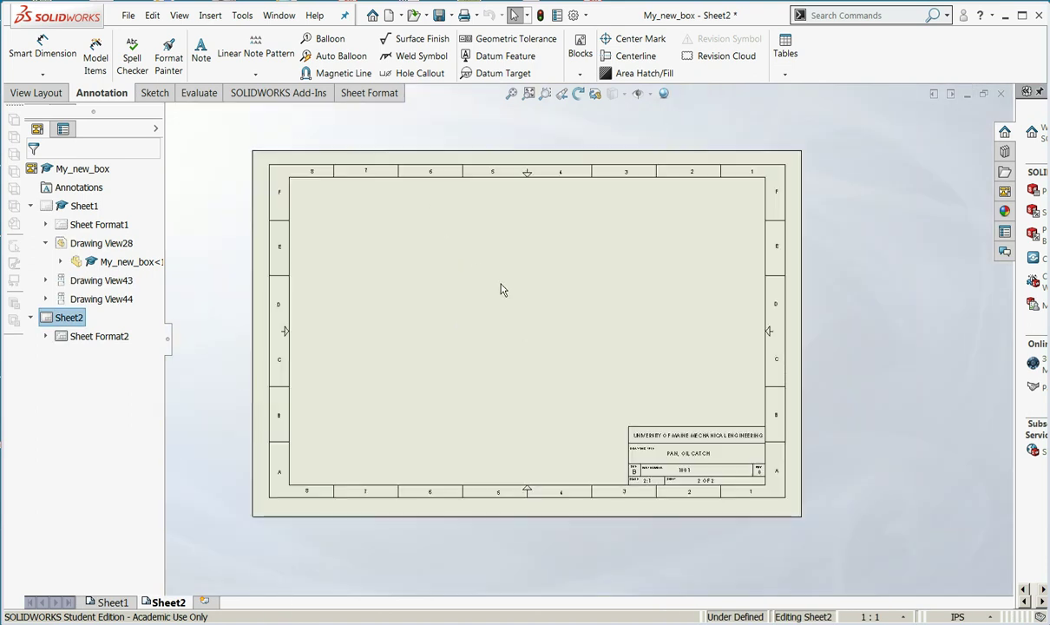
scroll(501, 289, "down", 1)
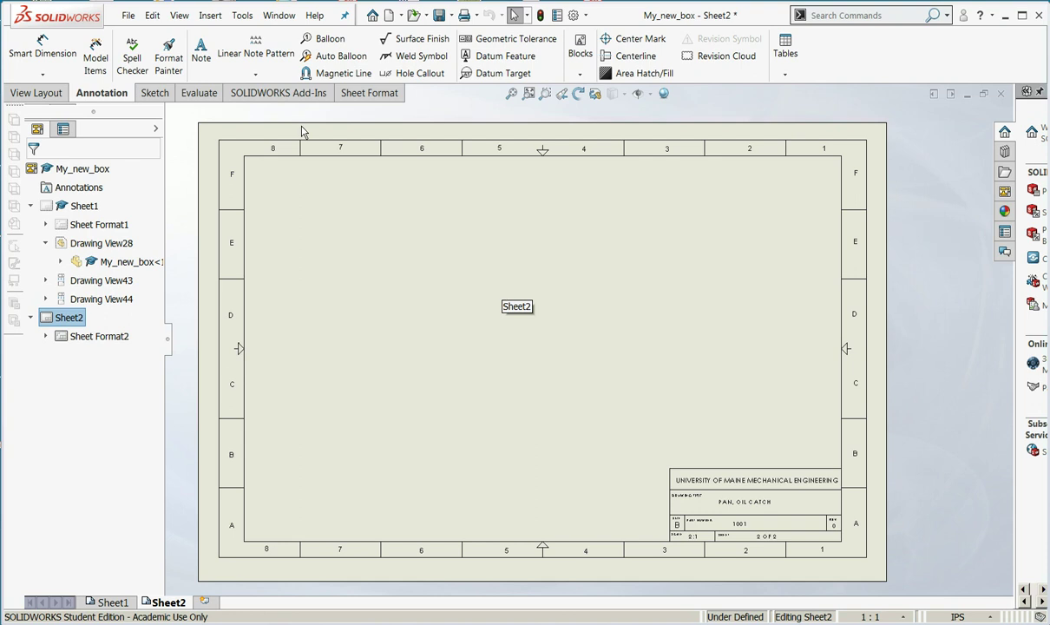
Step: Cancel a mistaken Model Items start and begin inserting a Model View instead
left_click(207, 17)
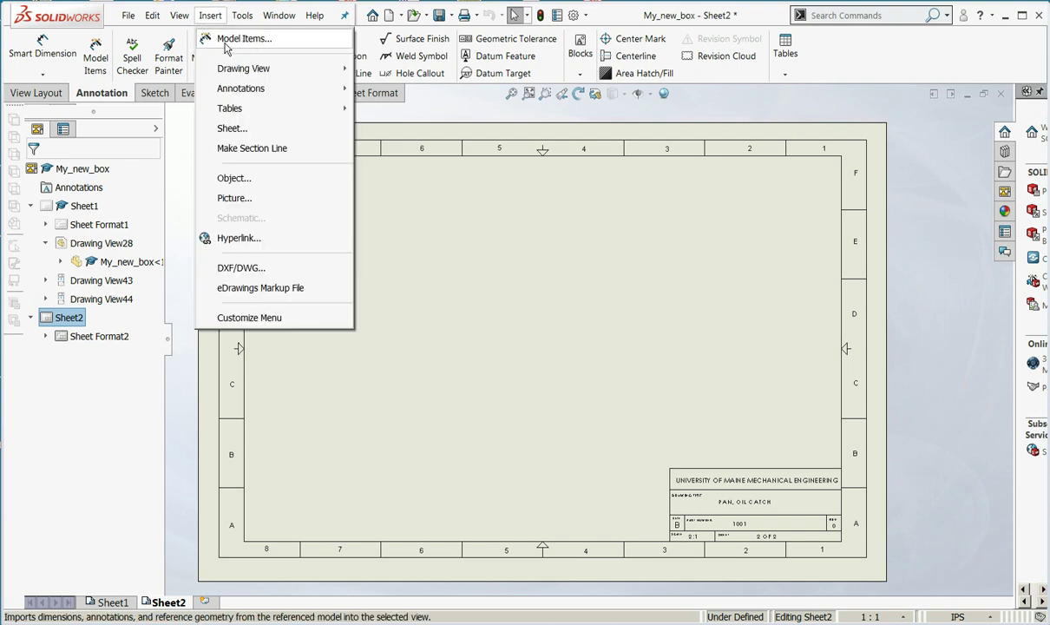
left_click(225, 40)
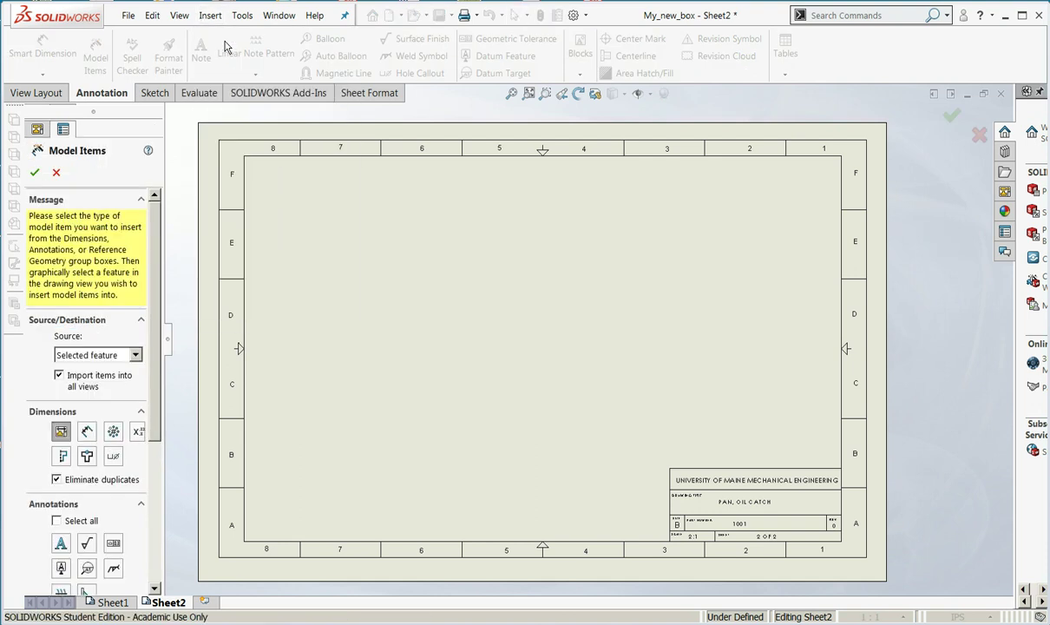
left_click(206, 18)
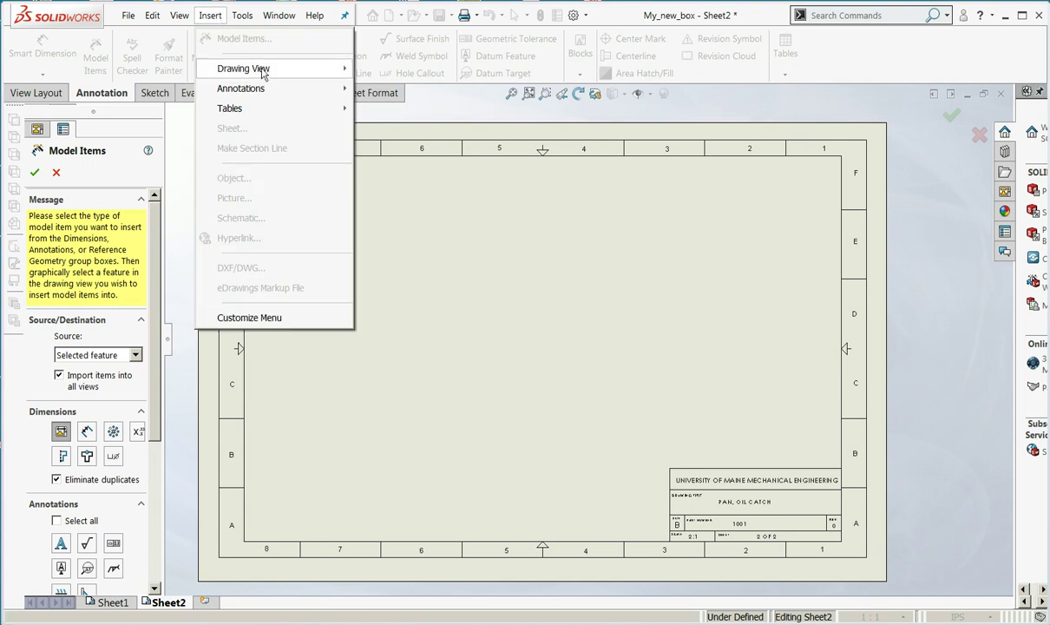
left_click(58, 174)
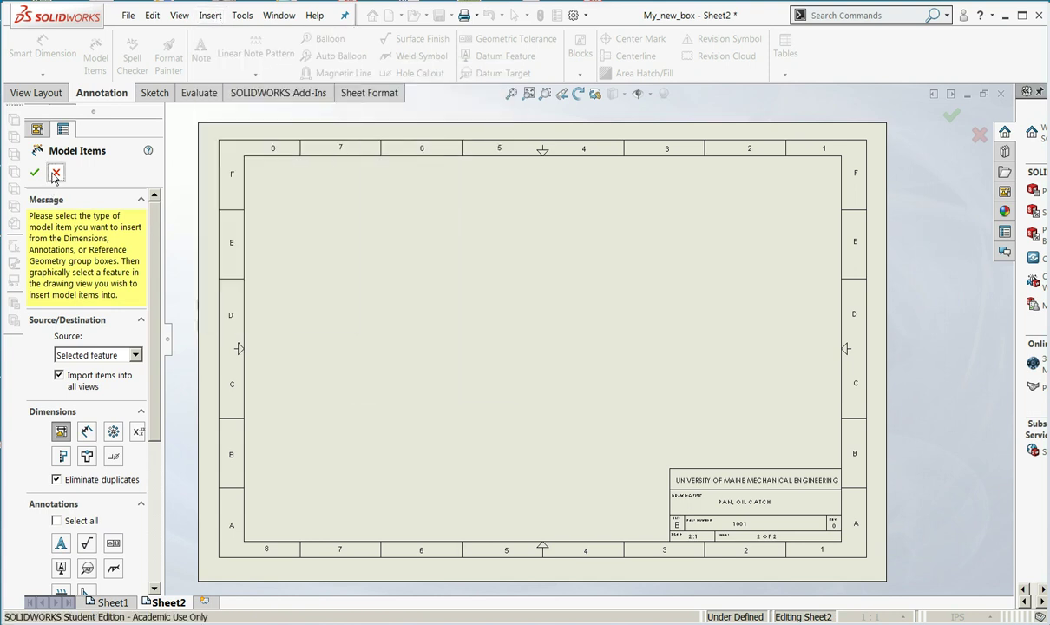
left_click(57, 173)
left_click(211, 16)
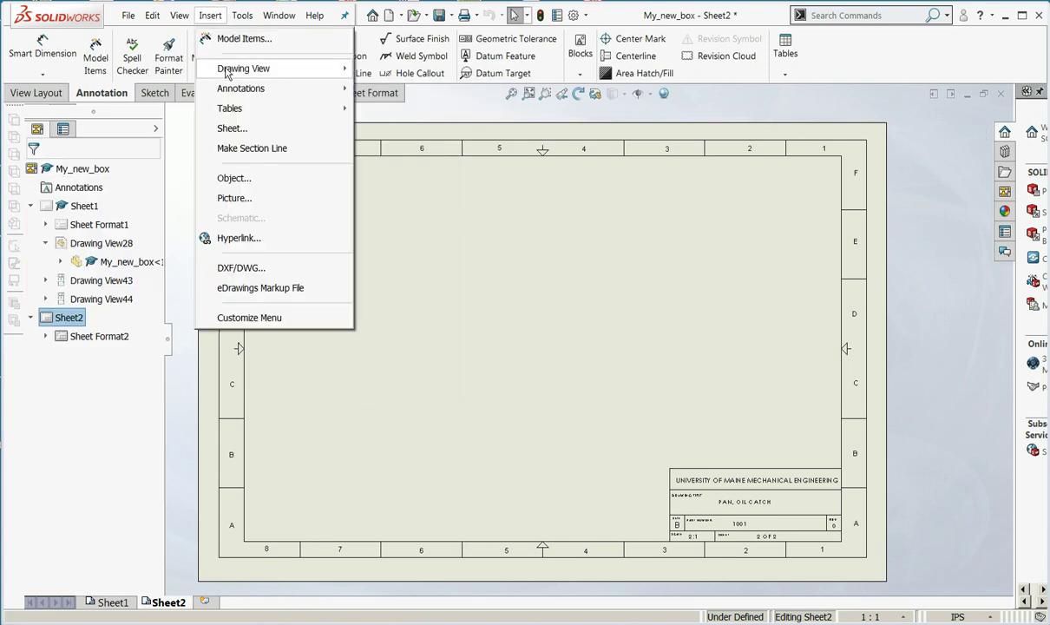
mouse_move(251, 71)
left_click(379, 73)
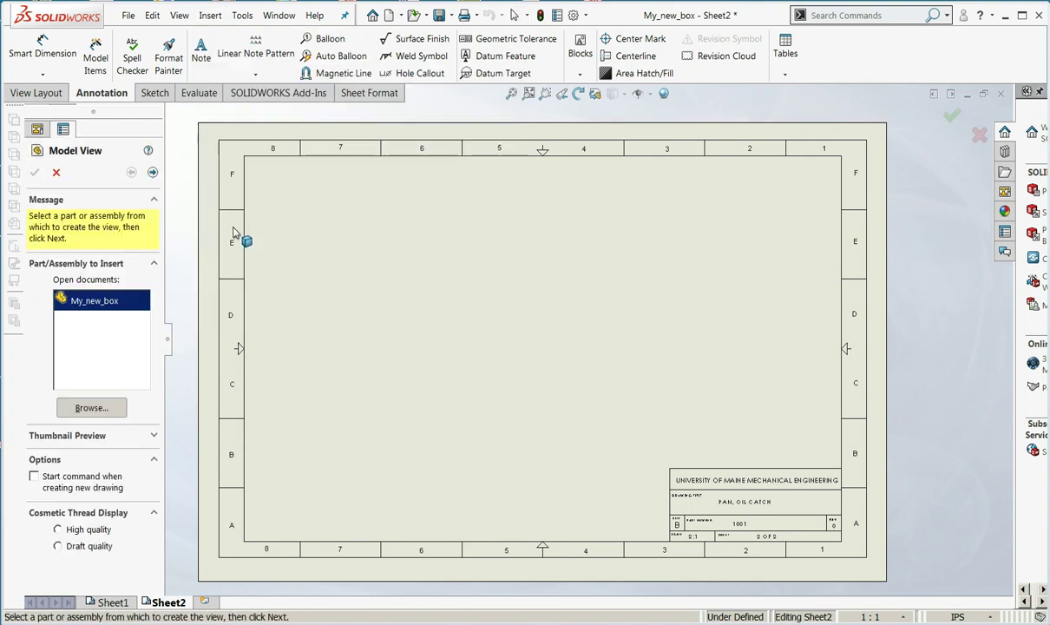
Step: Place a My_new_box flat pattern view from the SM-FLAT-PATTERN configuration on Sheet2
double_click(98, 304)
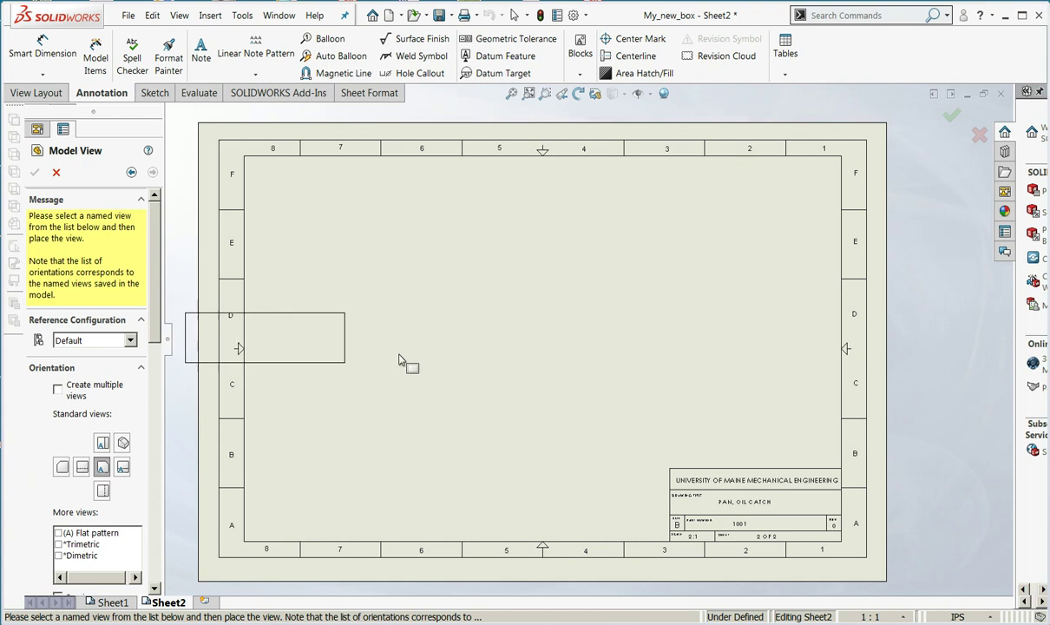
left_click(112, 347)
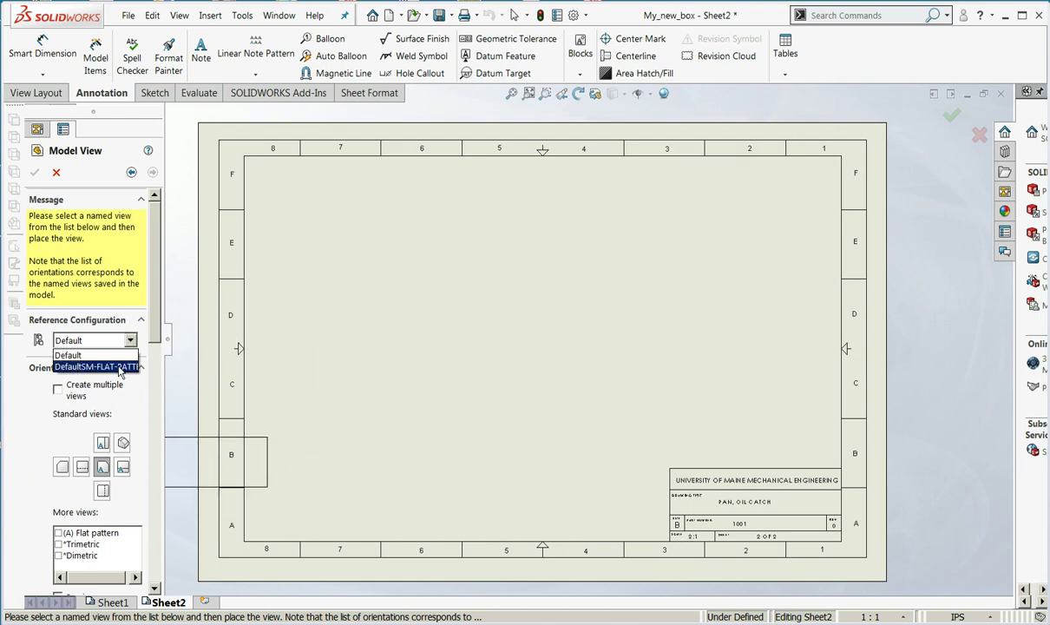
left_click(118, 369)
left_click(58, 533)
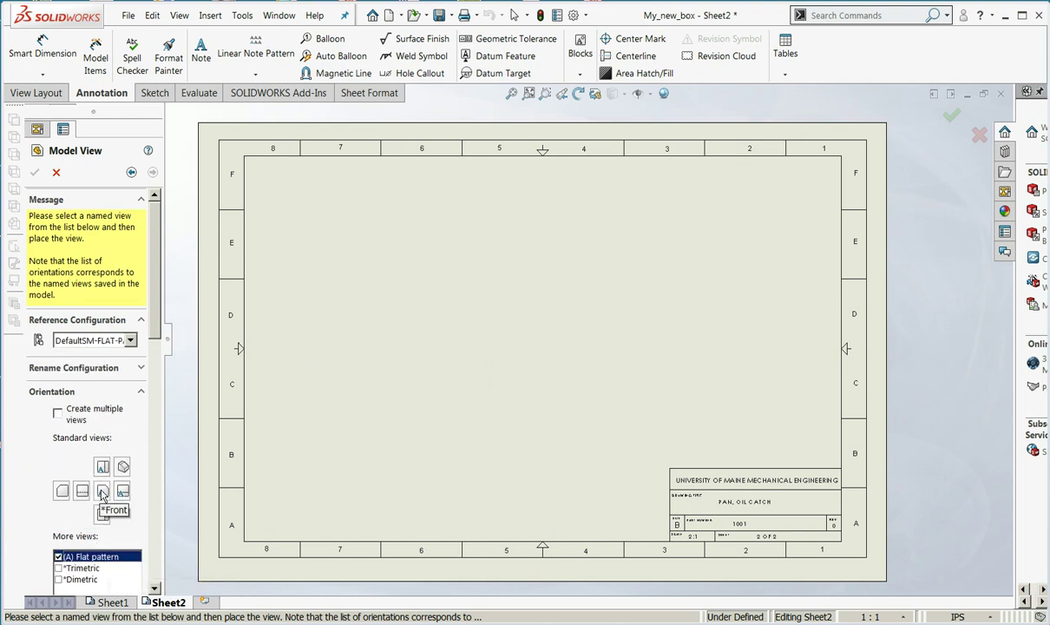
left_click(411, 358)
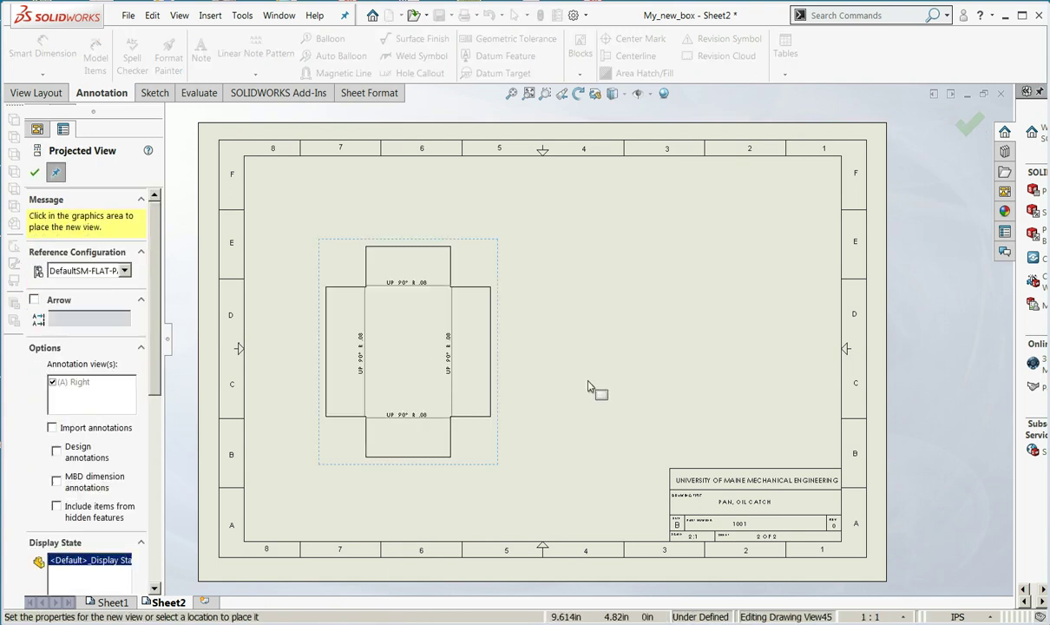
scroll(425, 337, "down", 4)
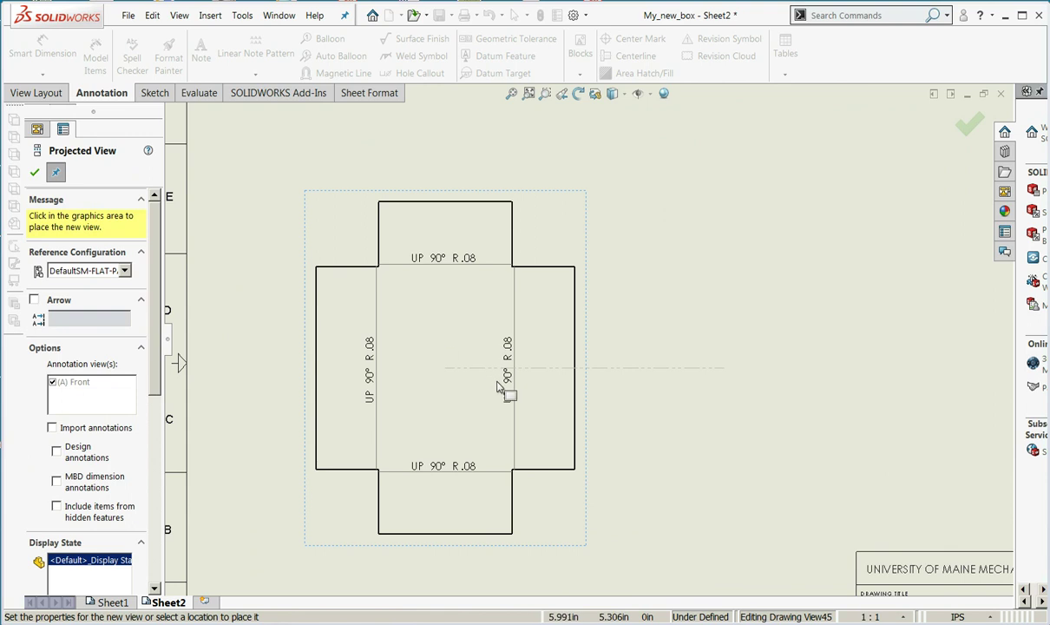
scroll(486, 378, "down", 1)
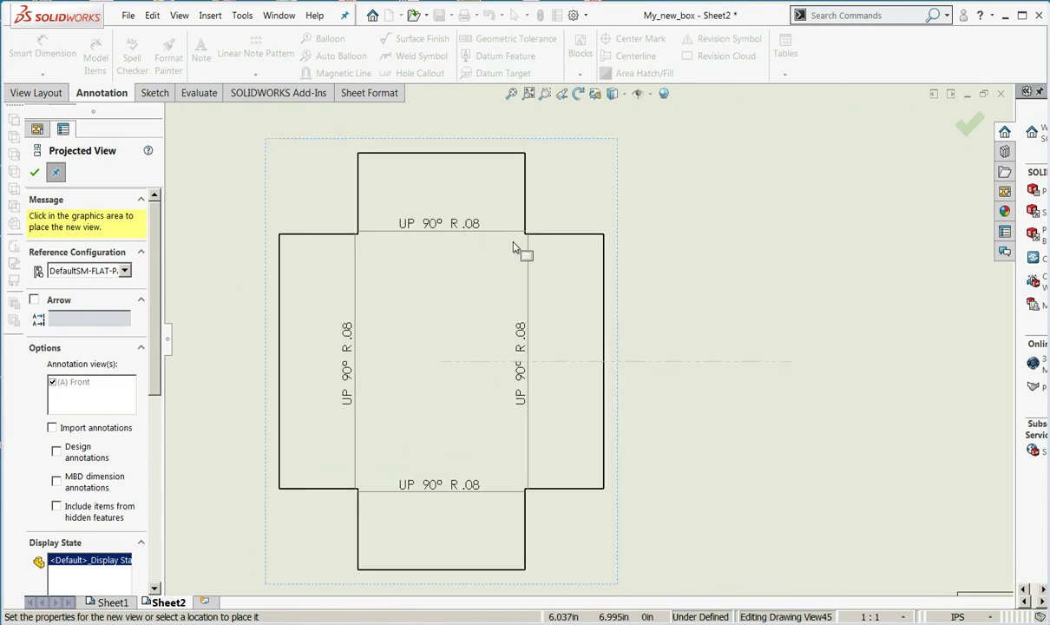
left_click(205, 286)
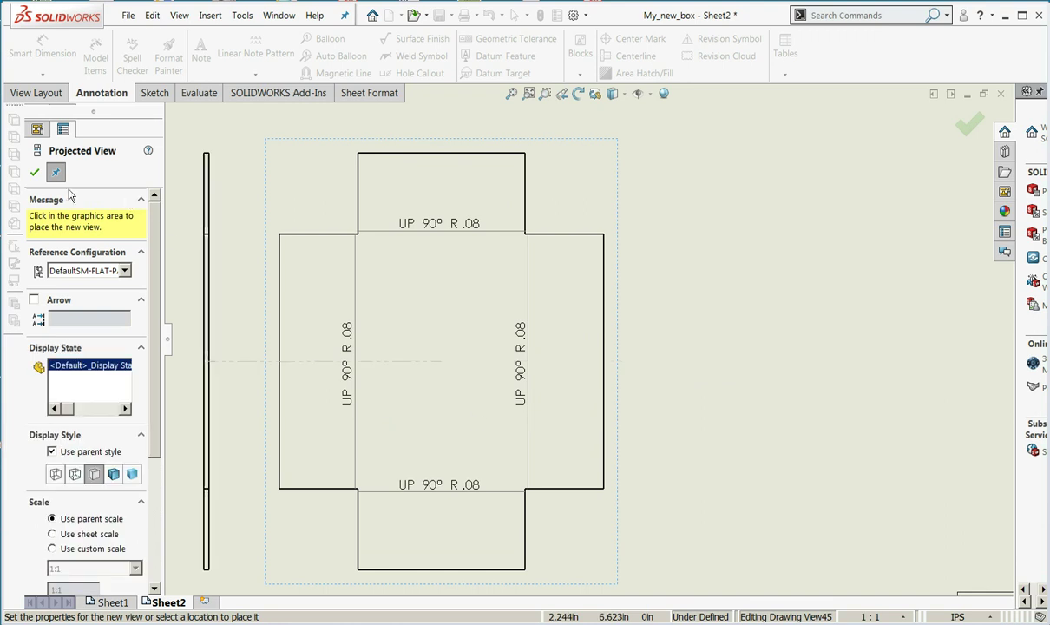
Step: Finish the flat-pattern view and dimension its 4.060 overall width above it
left_click(35, 172)
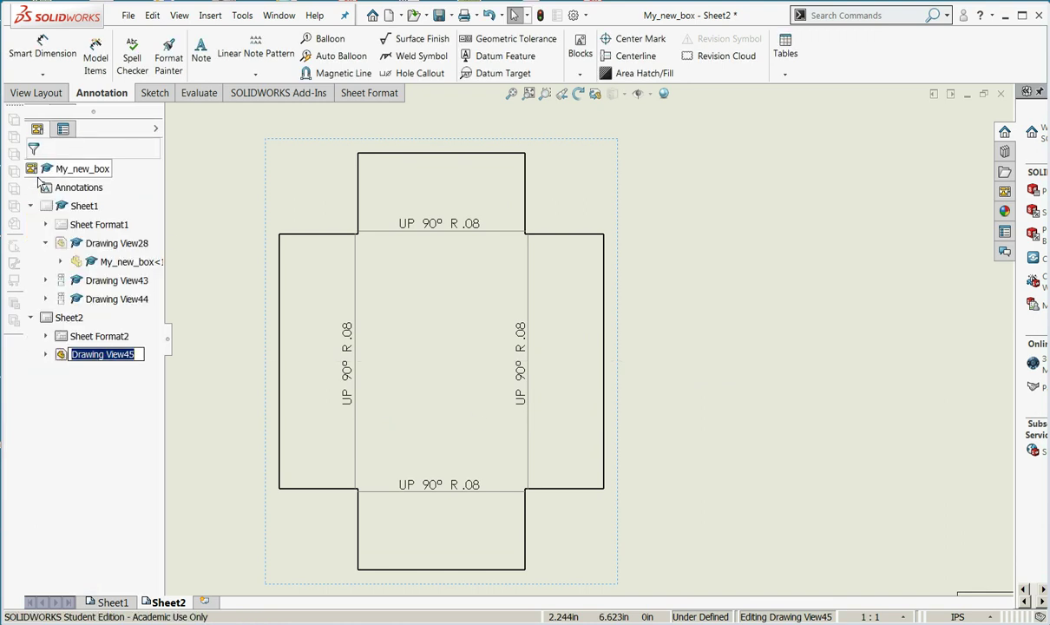
left_click(217, 229)
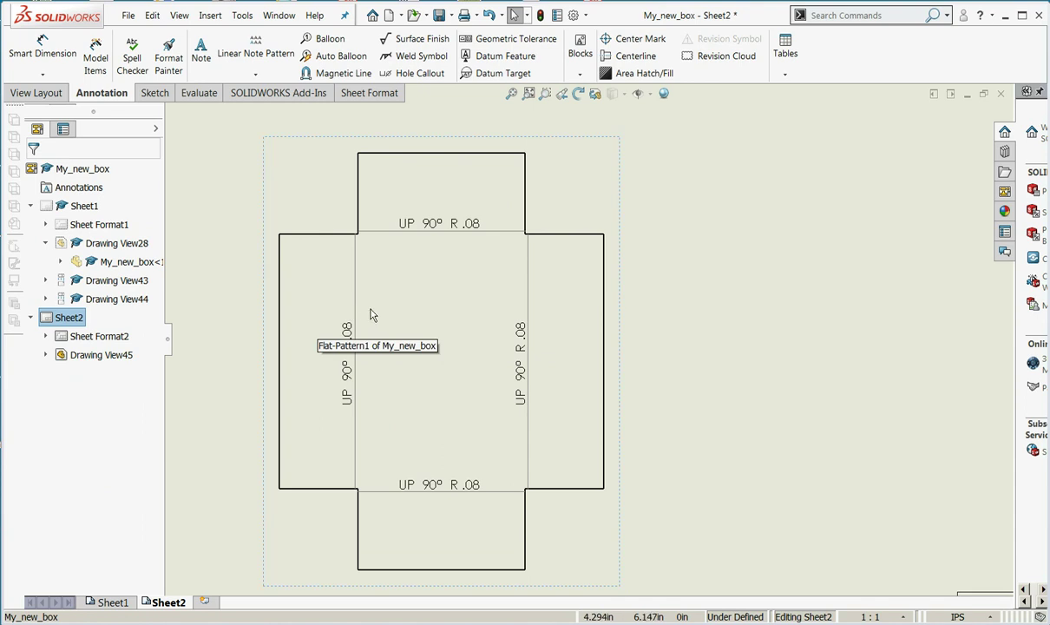
left_click(40, 53)
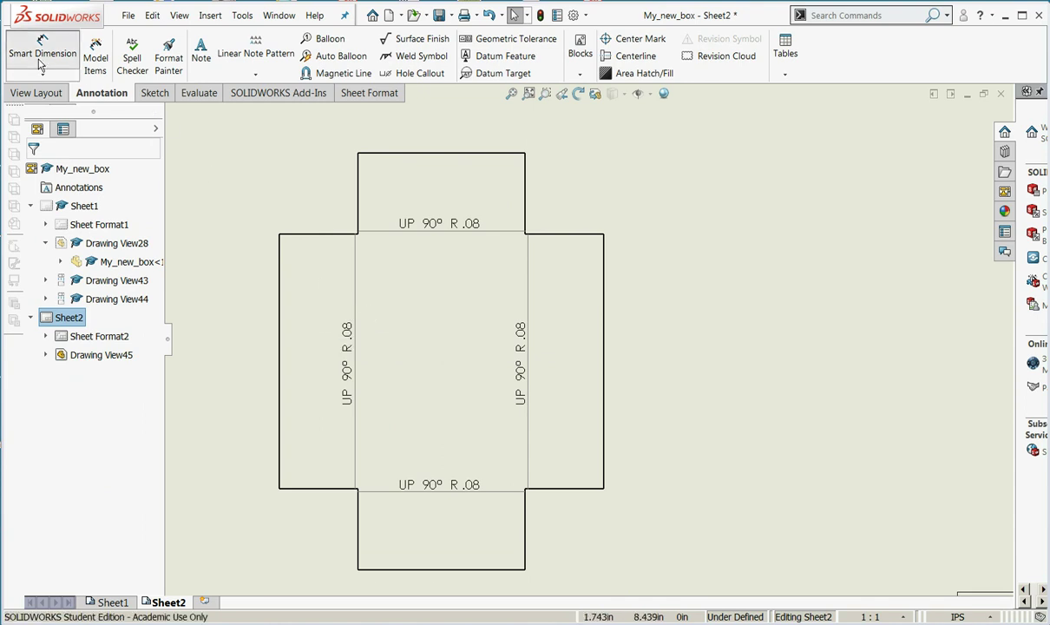
left_click(279, 271)
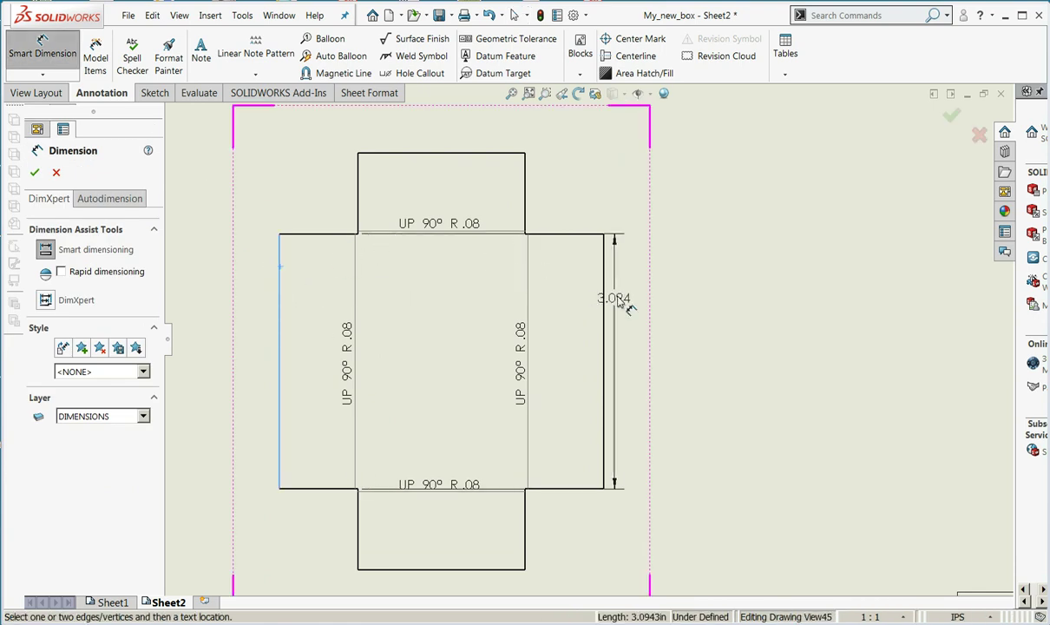
left_click(603, 300)
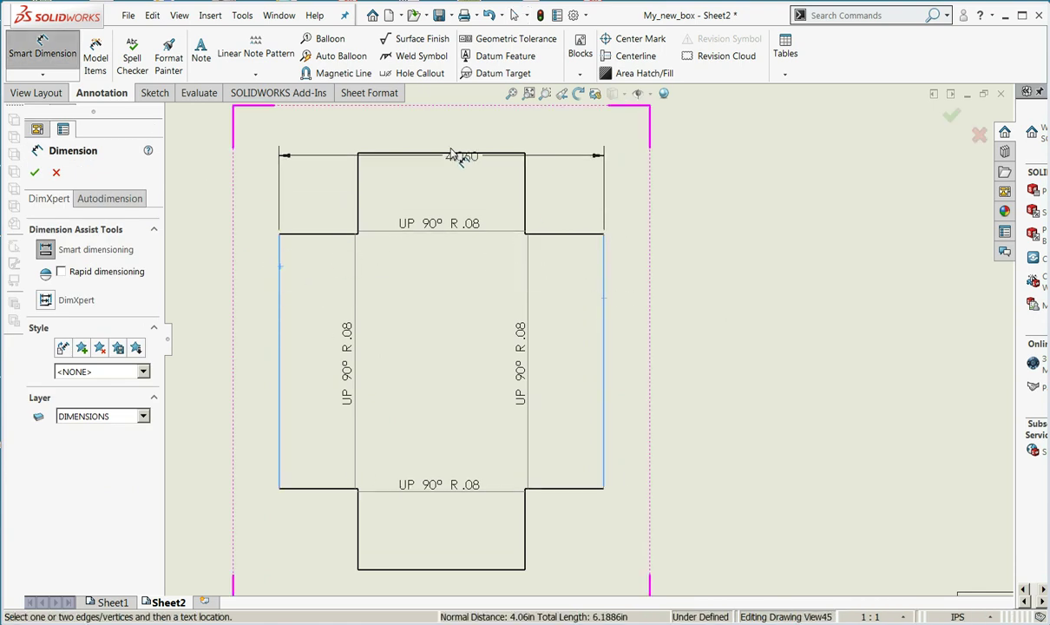
left_click(432, 126)
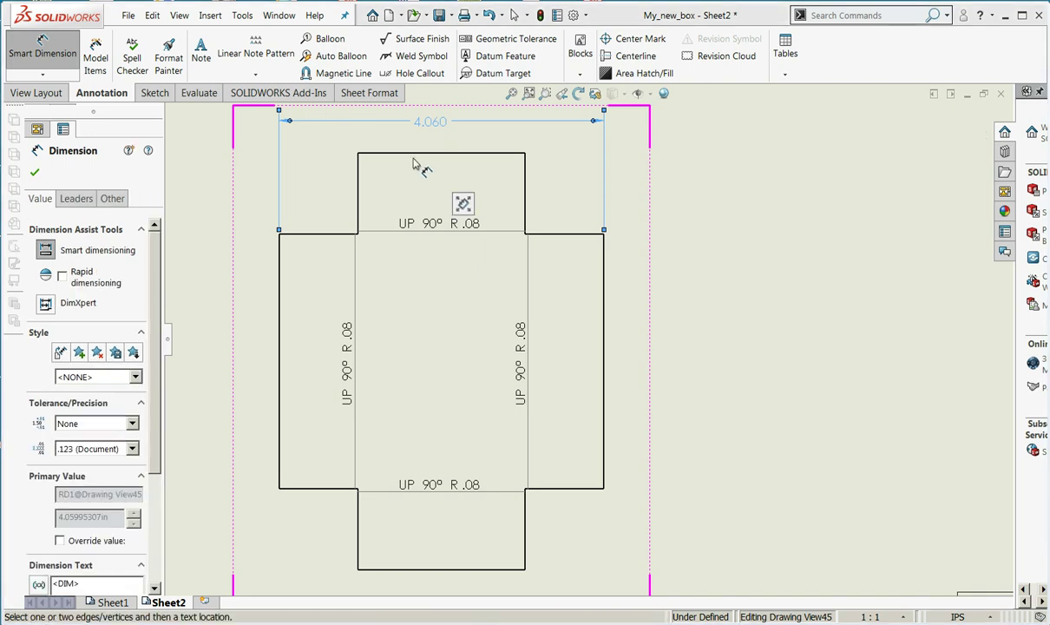
Step: Add the 5.060 overall height dimension on the left of the flat pattern
left_click(416, 153)
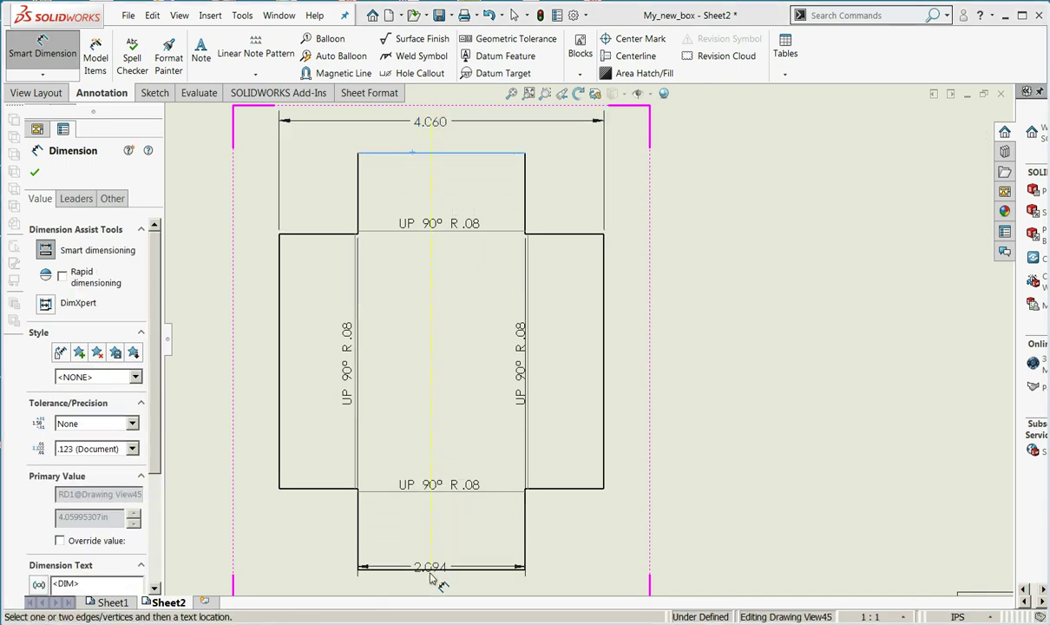
left_click(425, 568)
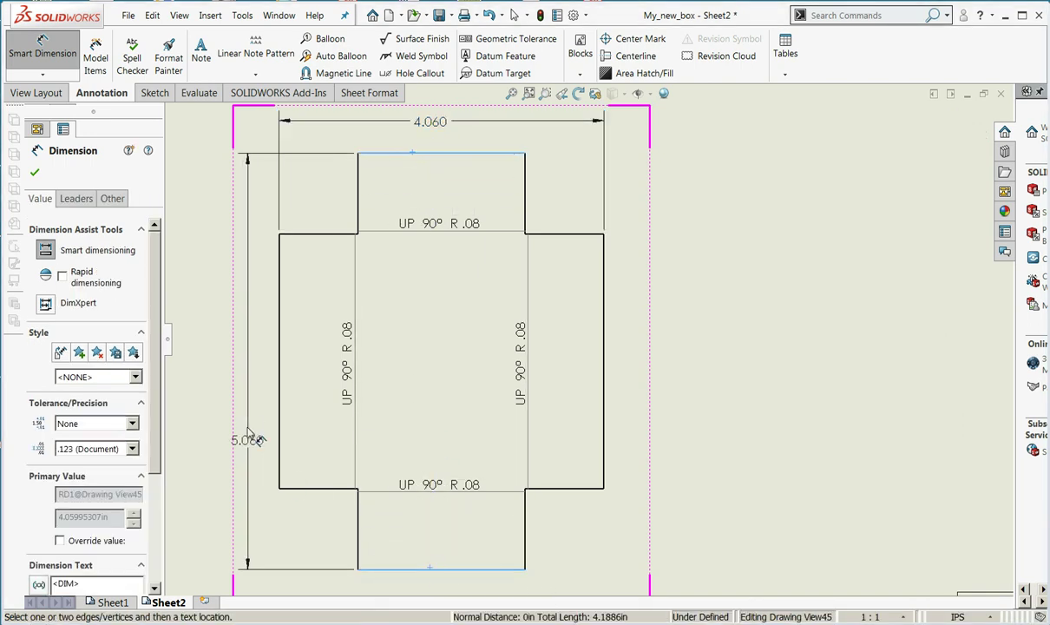
left_click(225, 392)
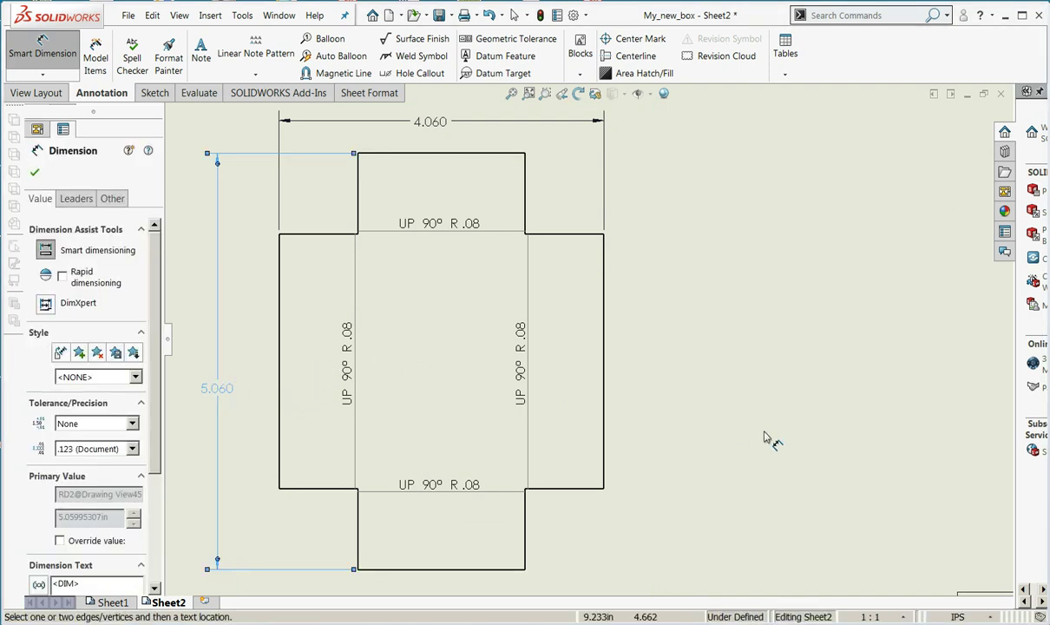
left_click(359, 270)
left_click(278, 269)
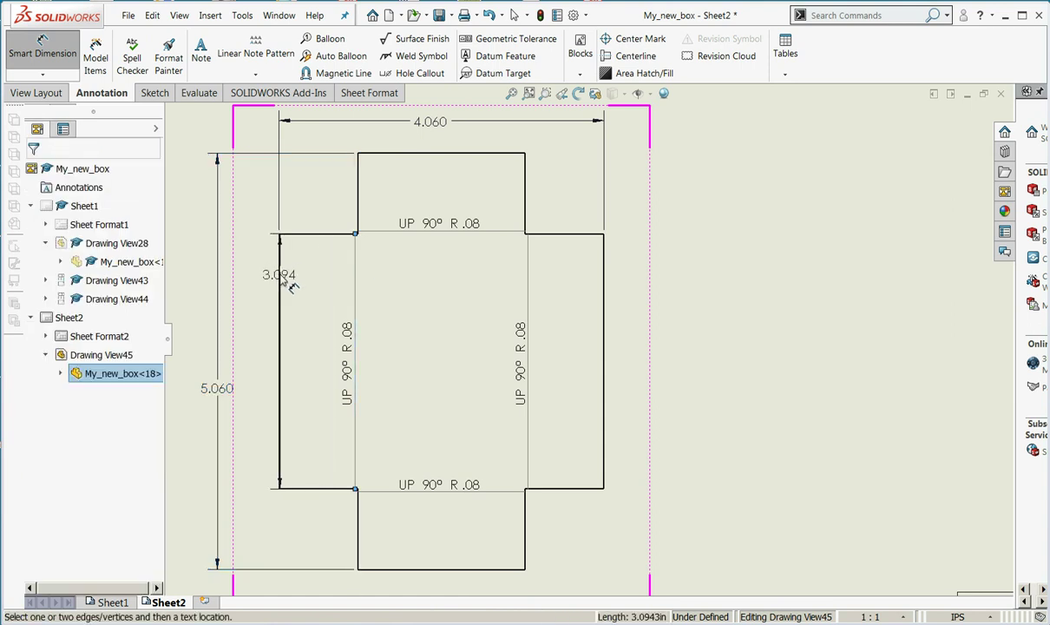
Step: Dimension the left, top, right and bottom flanges at .948 each
left_click(355, 304)
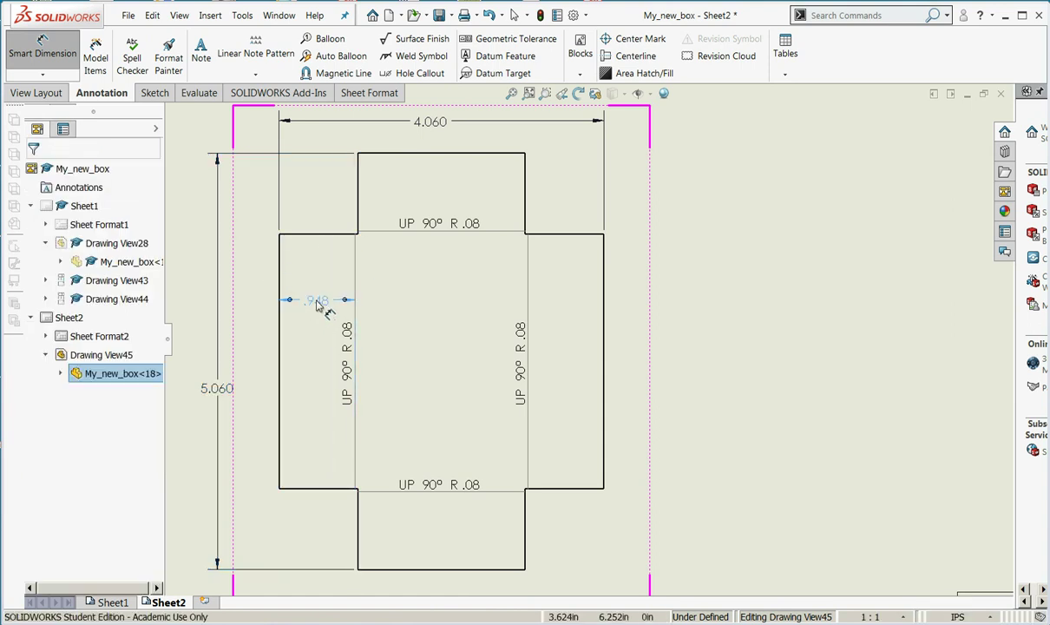
left_click(318, 302)
left_click(515, 233)
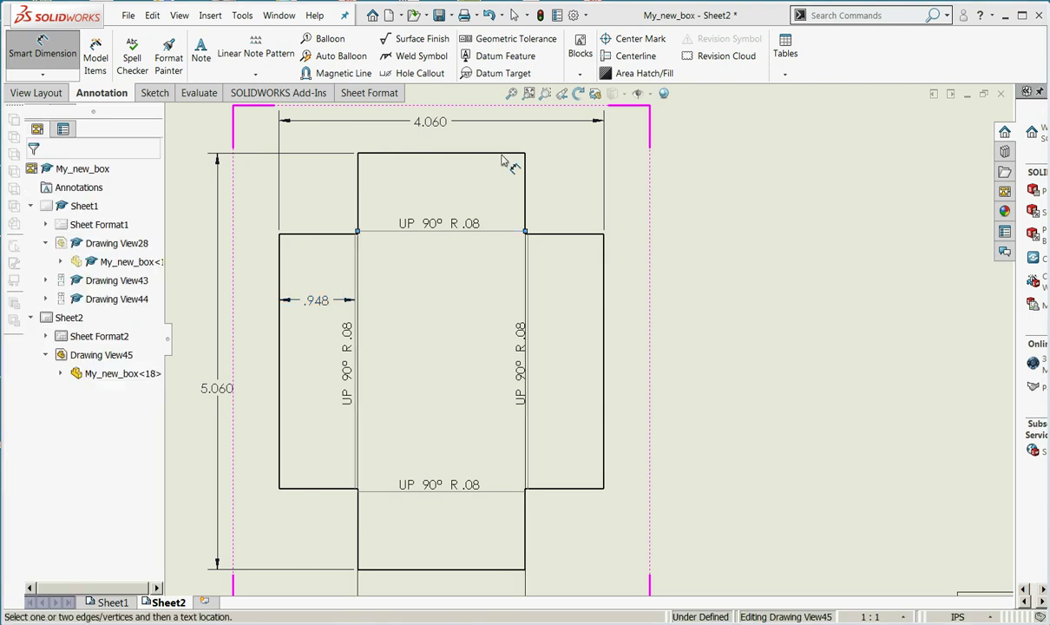
left_click(494, 154)
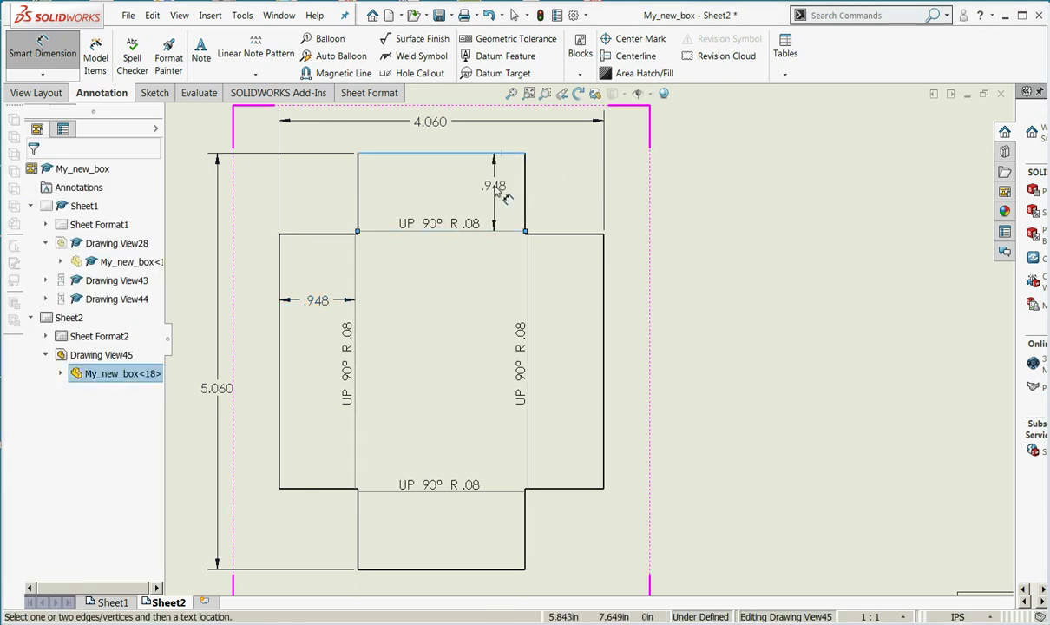
left_click(495, 189)
left_click(528, 280)
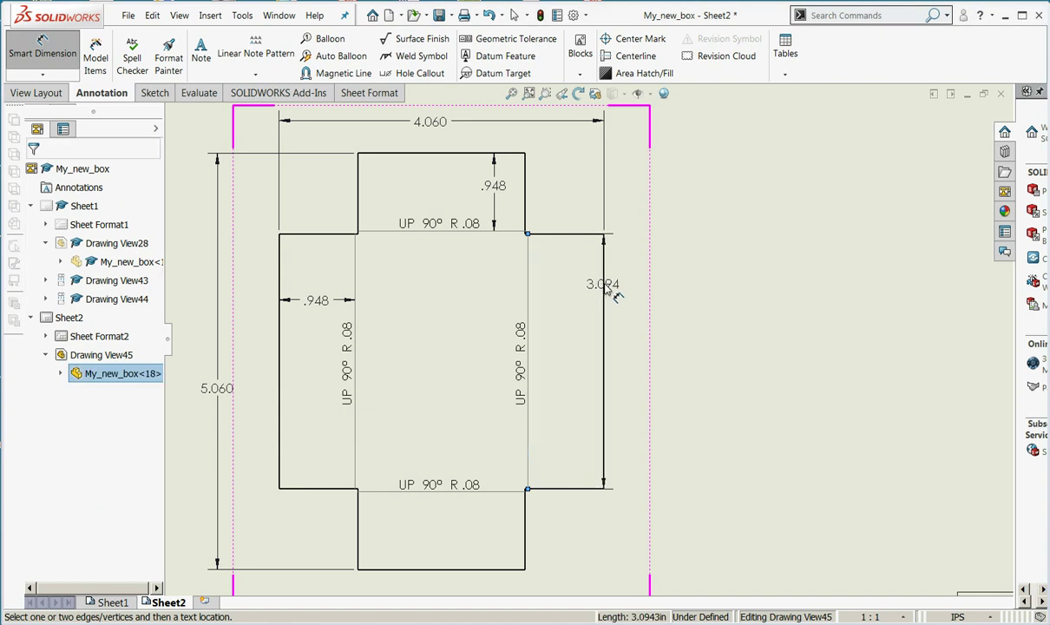
left_click(604, 292)
left_click(569, 302)
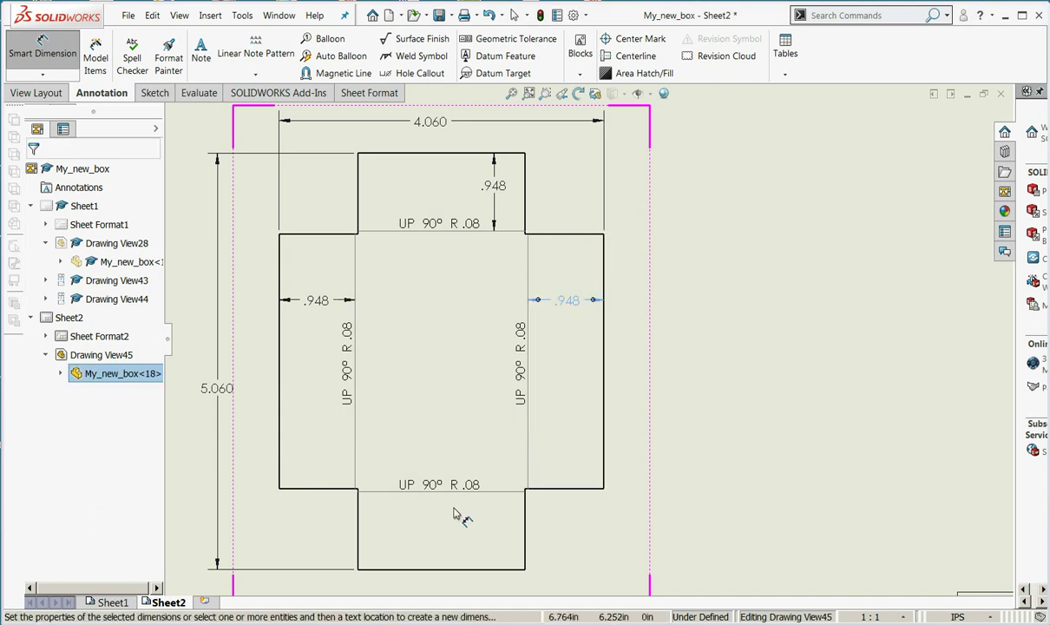
left_click(438, 493)
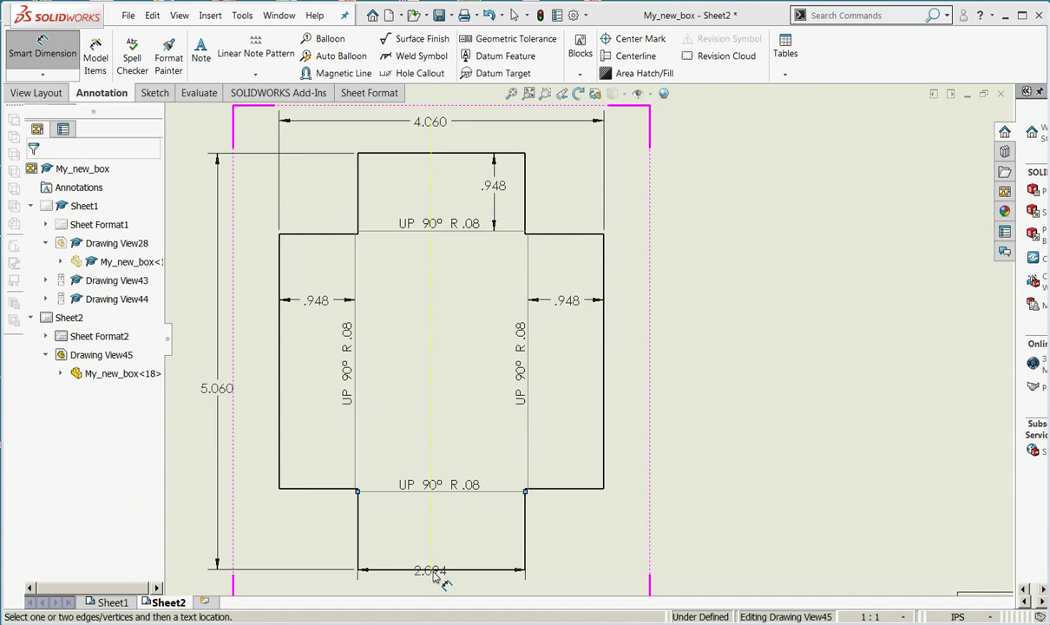
left_click(433, 569)
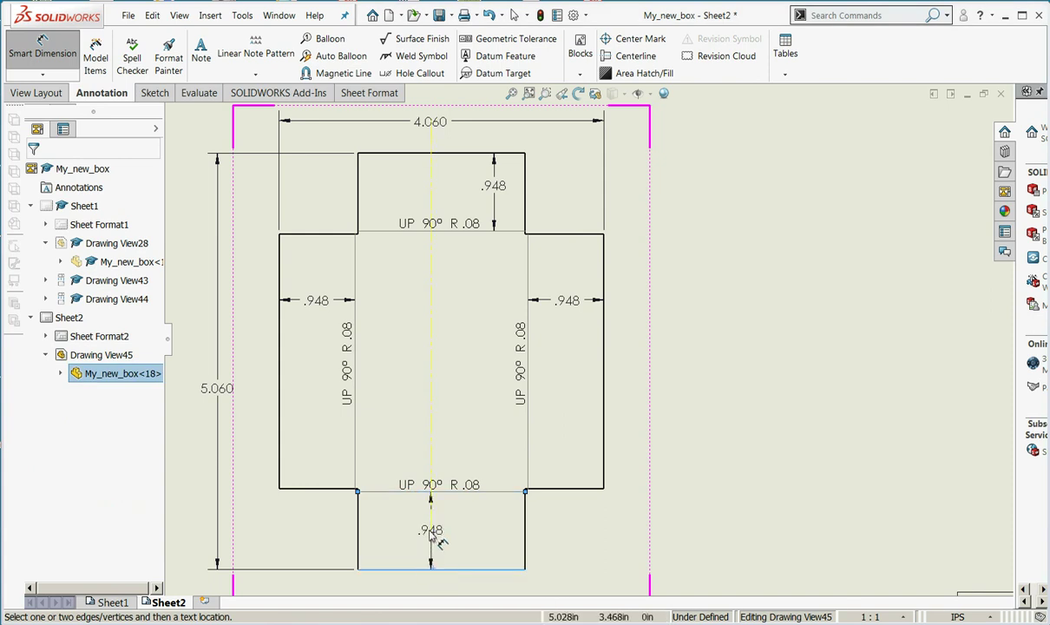
left_click(429, 530)
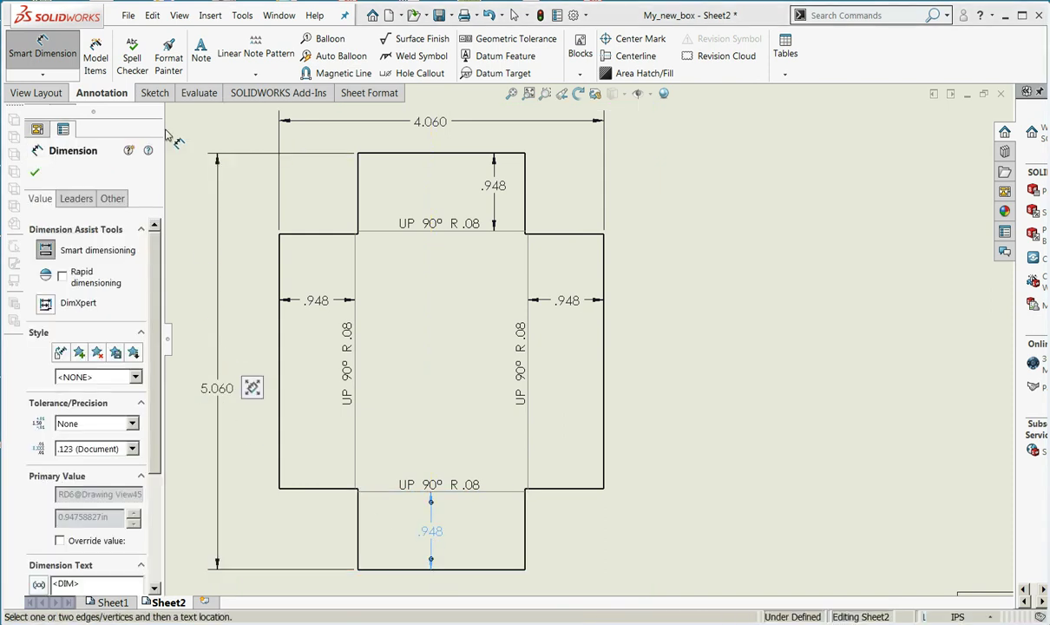
Step: Dimension the four .983 tab offsets around the flat pattern's corners
left_click(322, 223)
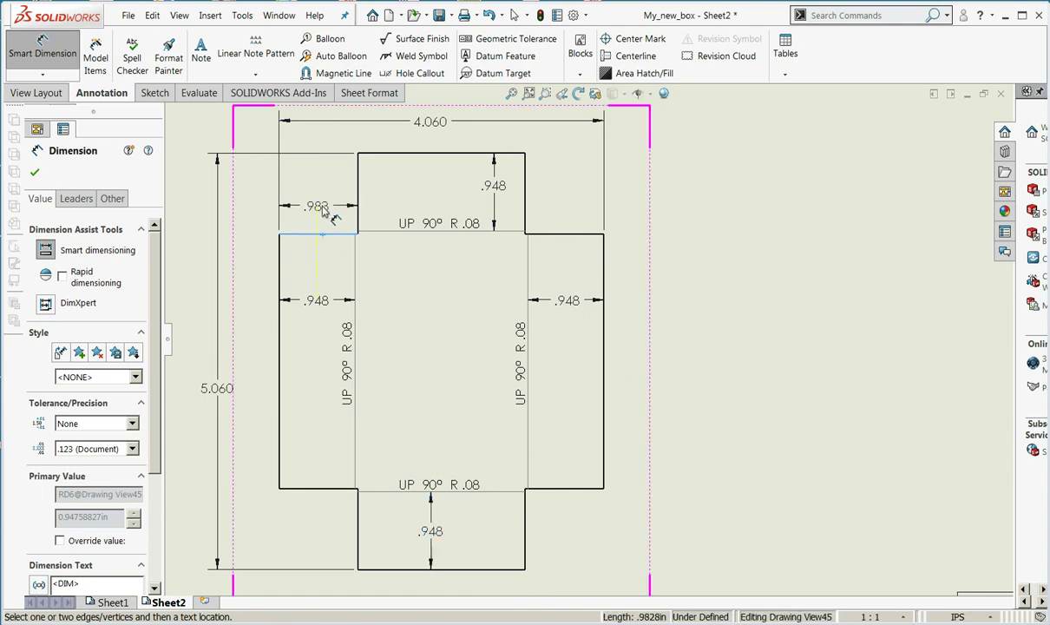
left_click(304, 203)
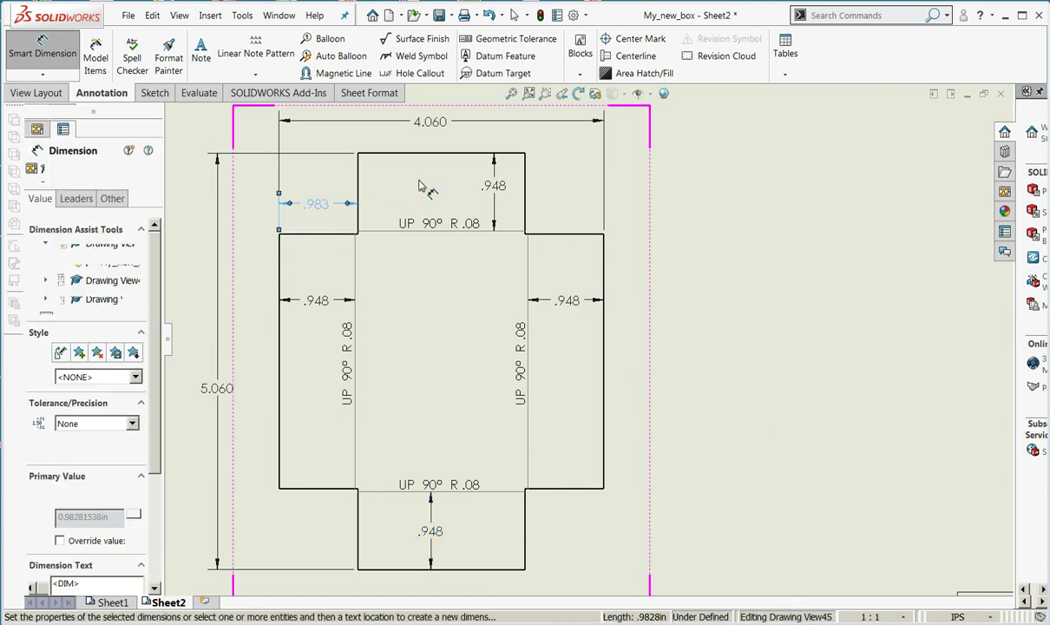
left_click(525, 195)
left_click(560, 200)
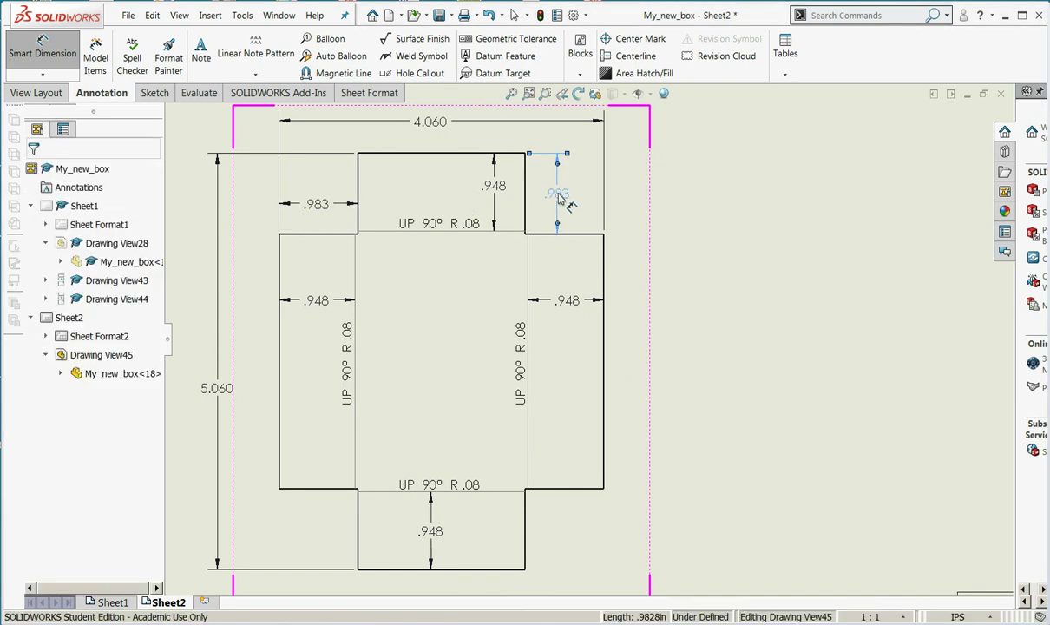
left_click(526, 519)
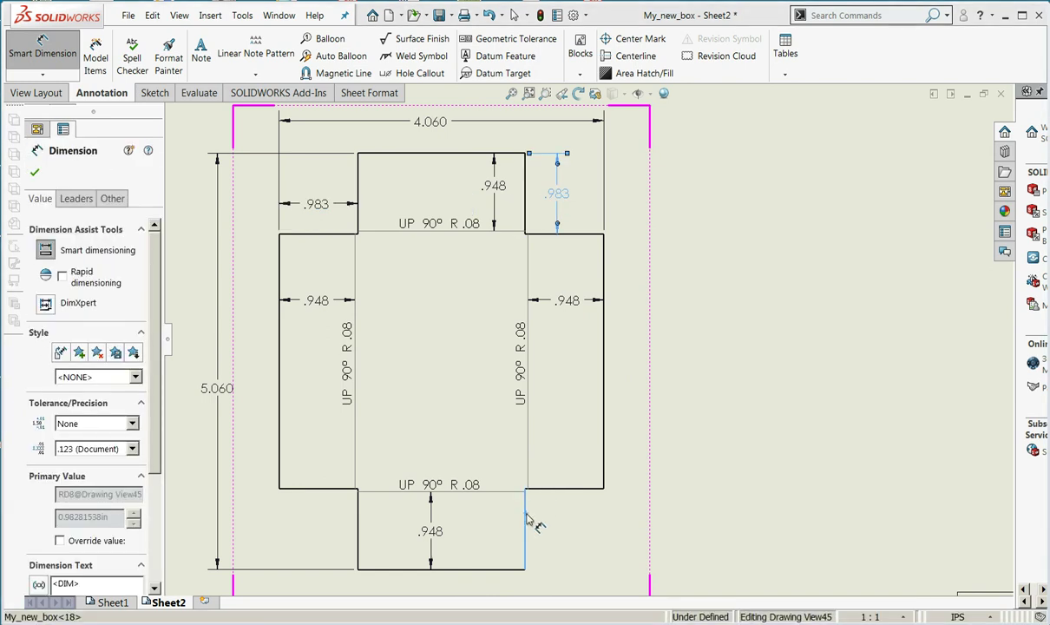
left_click(557, 525)
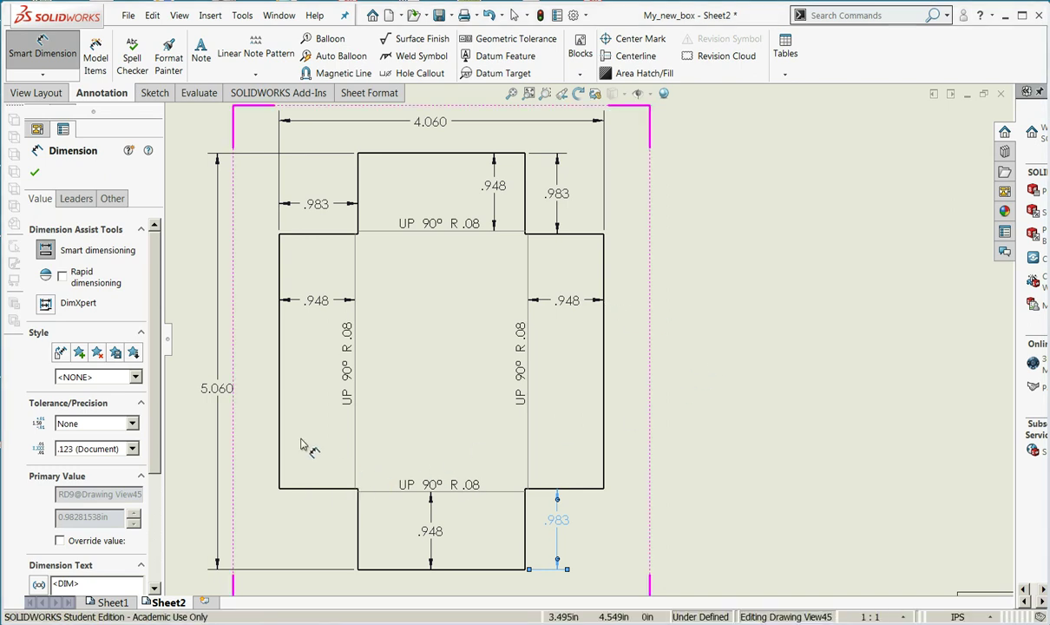
left_click(550, 237)
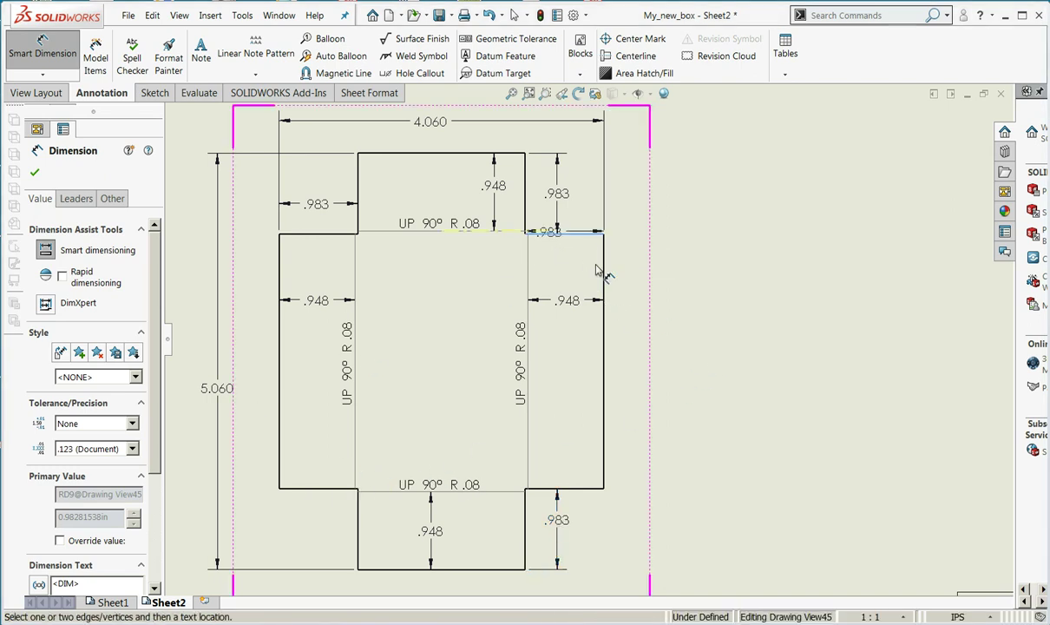
left_click(647, 262)
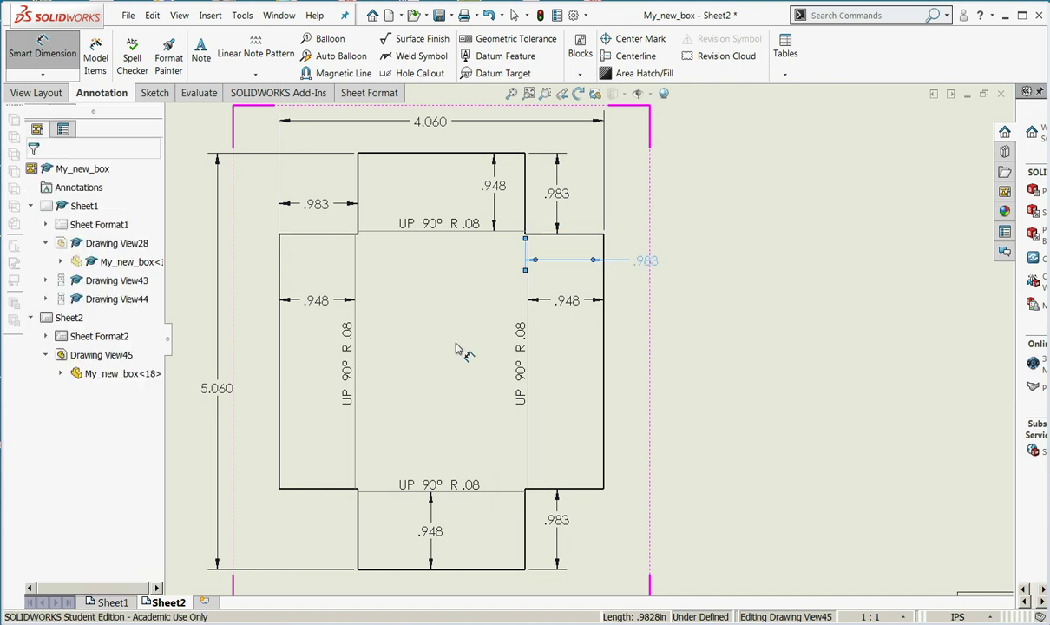
Step: Finish dimensioning and fit the whole of Sheet2 in view
left_click(35, 172)
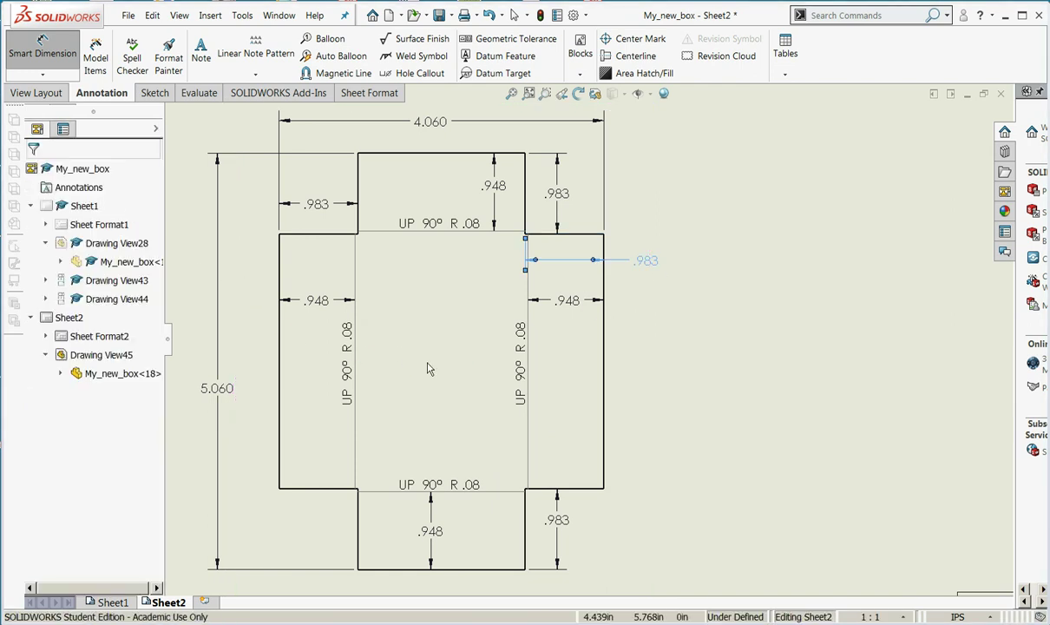
scroll(590, 417, "up", 2)
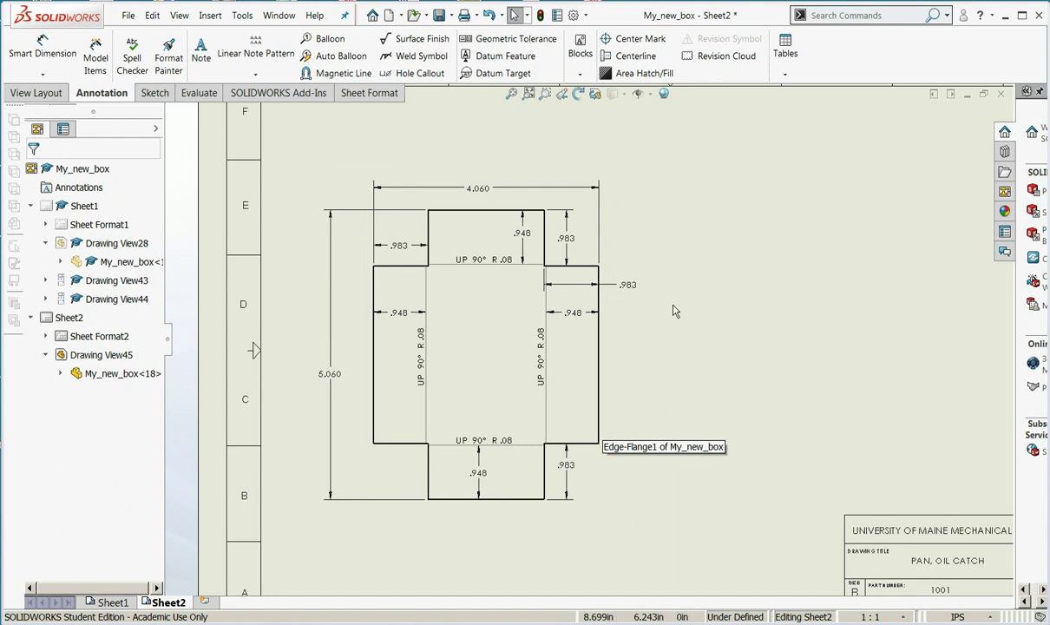
scroll(622, 291, "down", 2)
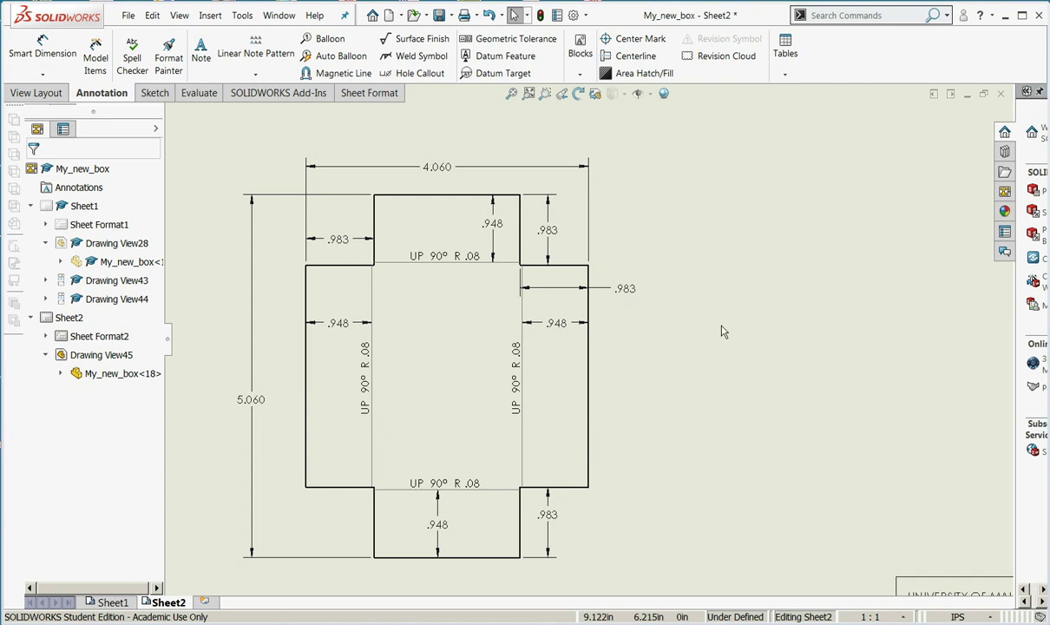
key("f")
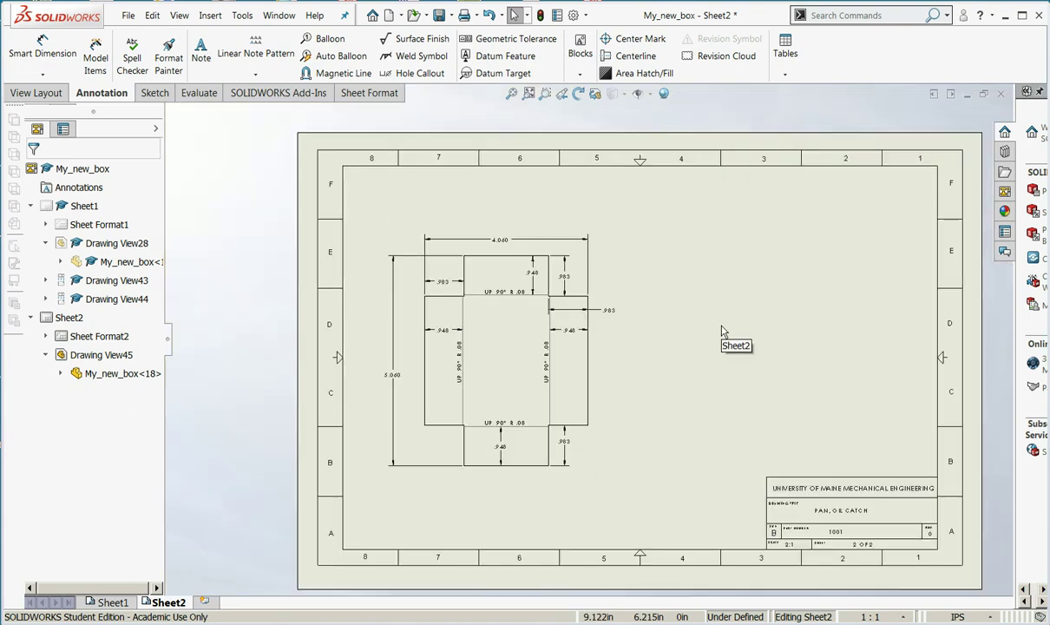
Step: Add Sheet3 using B_size_sheet_2_format.slddrt from the SW_Templates_2019 folder
left_click(205, 602)
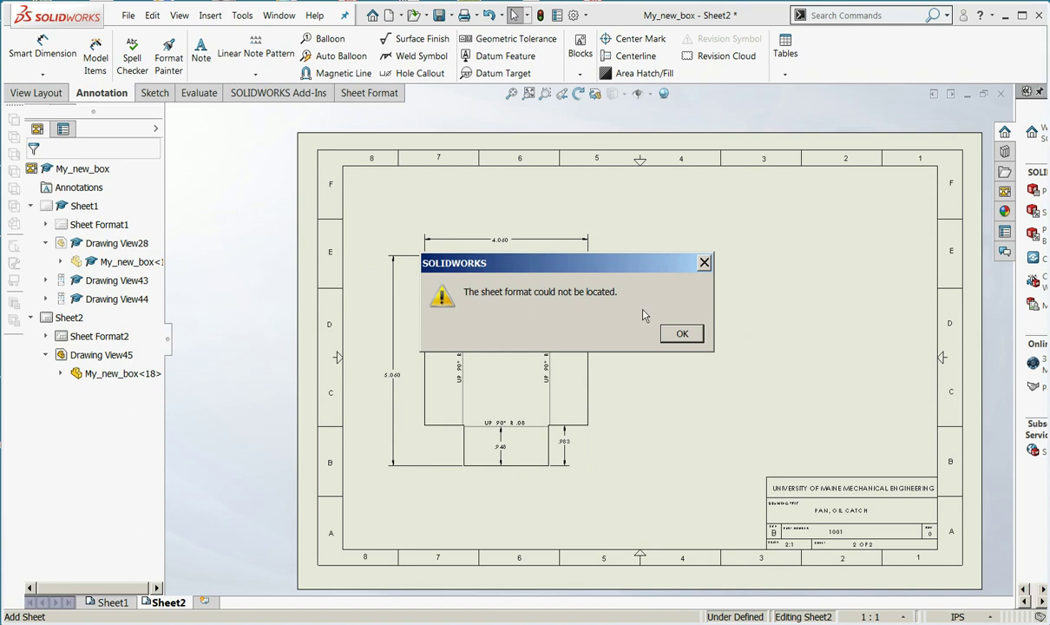
left_click(682, 335)
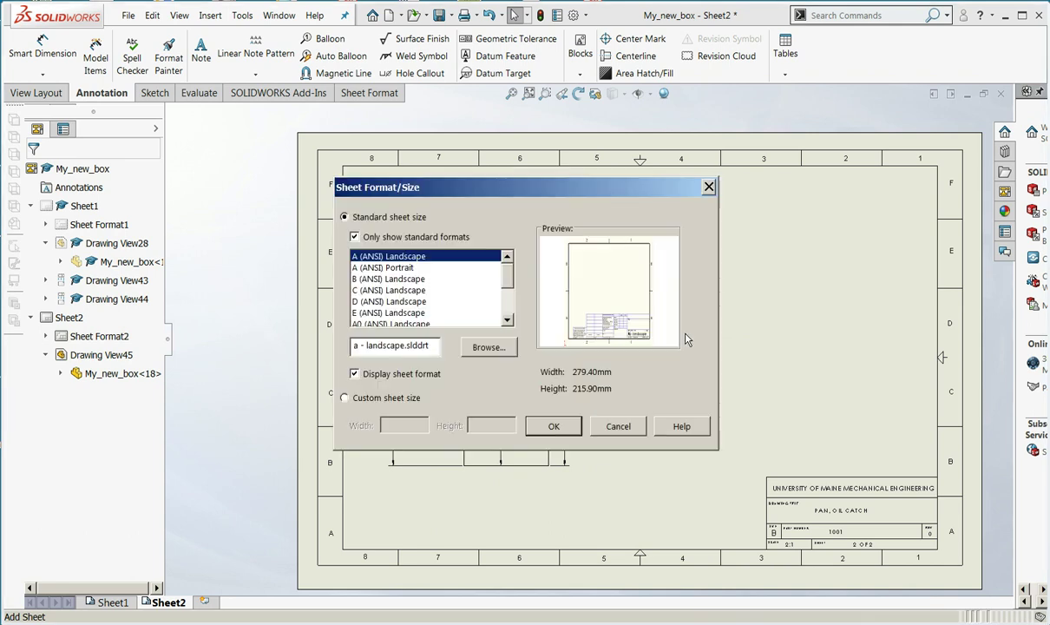
left_click(488, 347)
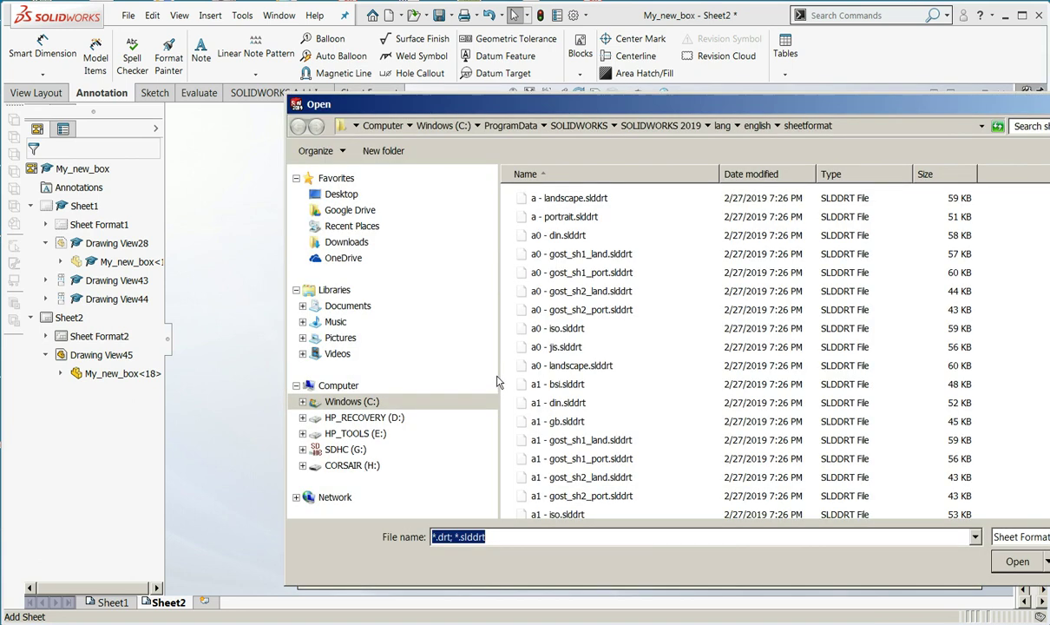
left_click(349, 305)
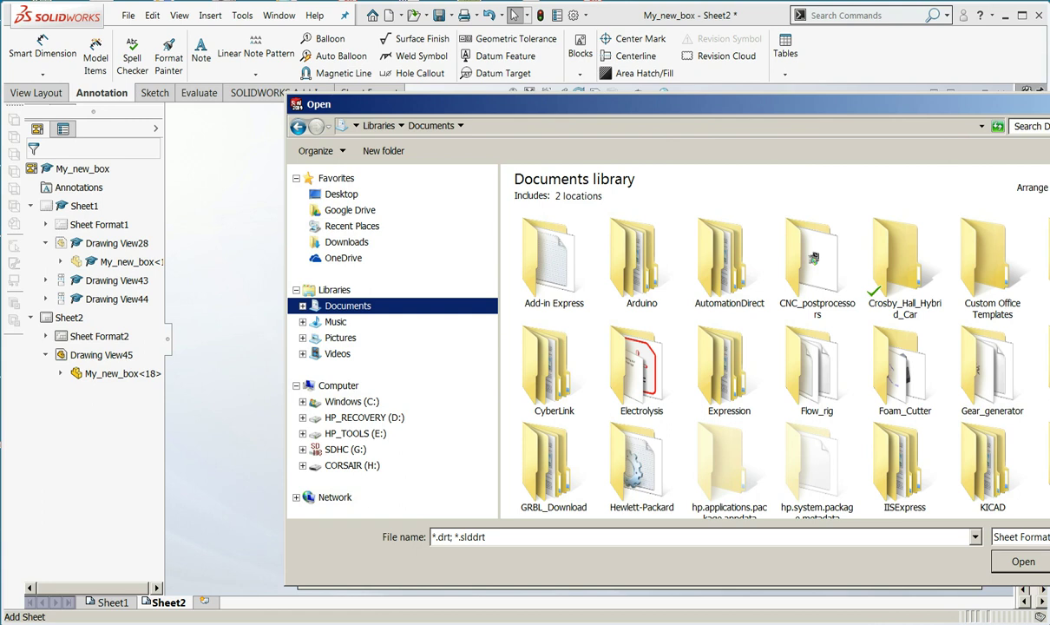
scroll(985, 304, "down", 10)
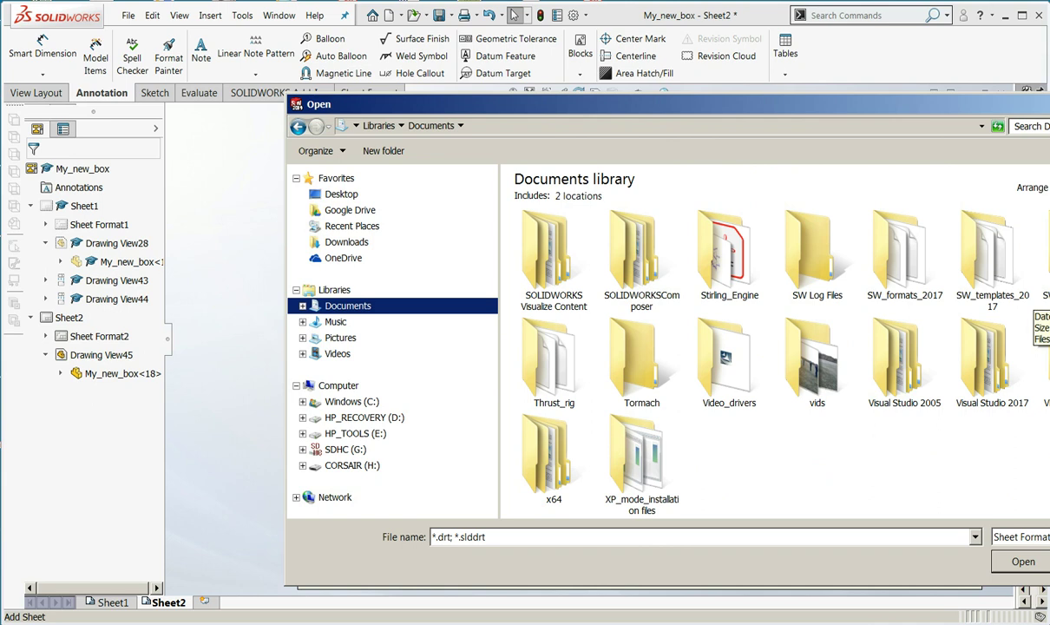
double_click(1041, 256)
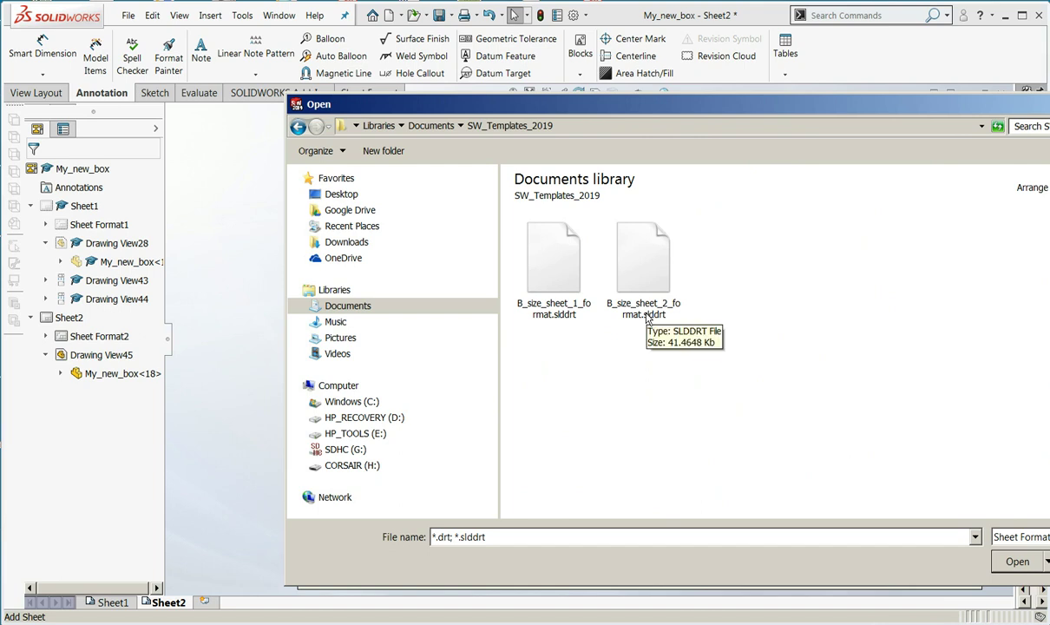
left_click(651, 319)
left_click(1017, 560)
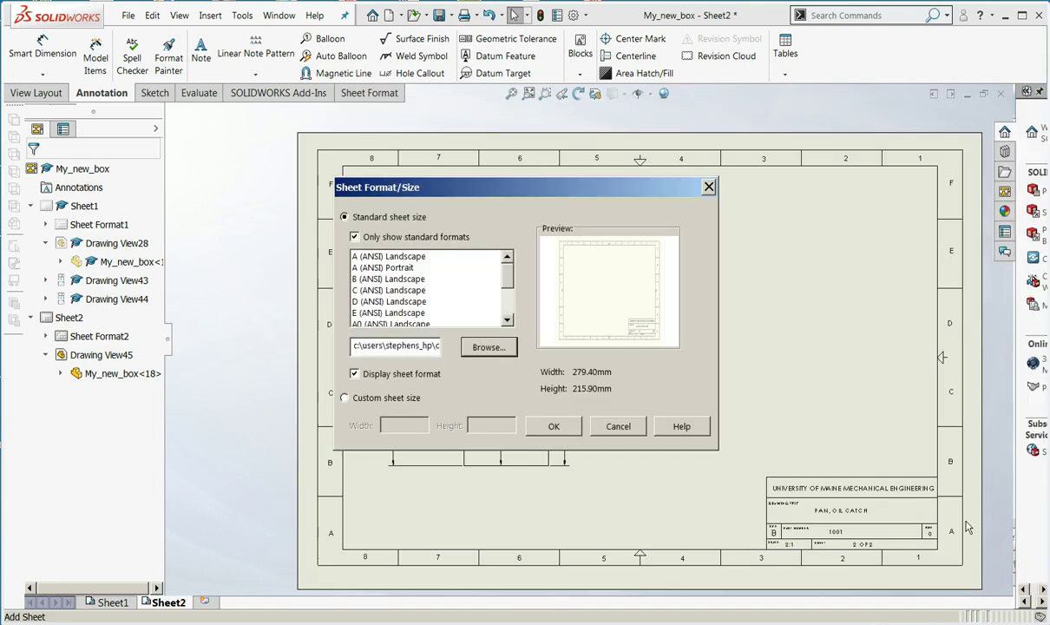
left_click(553, 425)
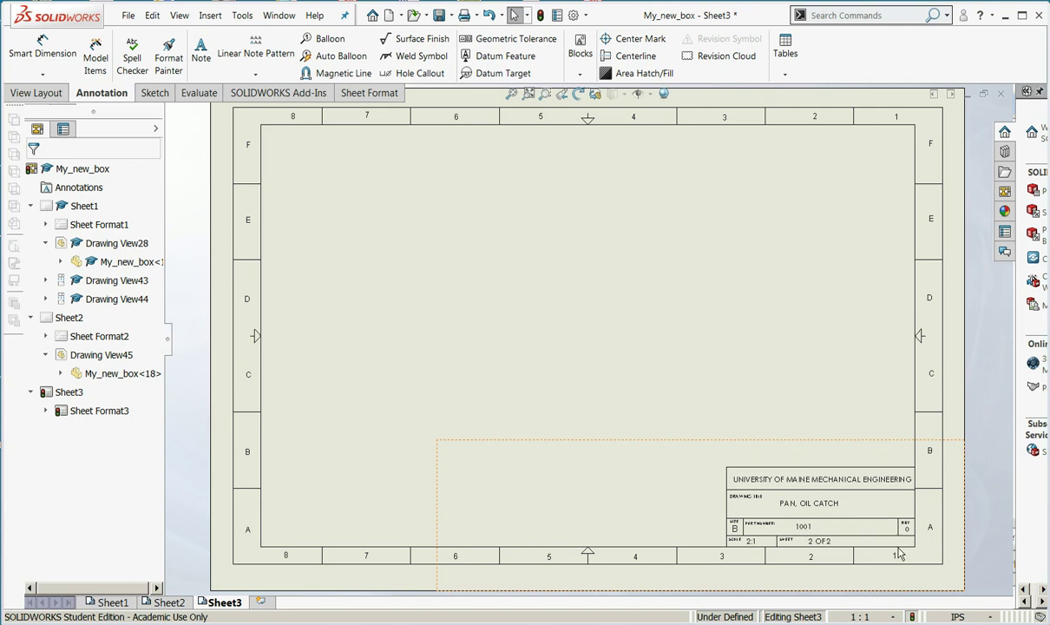
Step: Delete Sheet Format3 from Sheet3, removing its border and title block
left_click(422, 288)
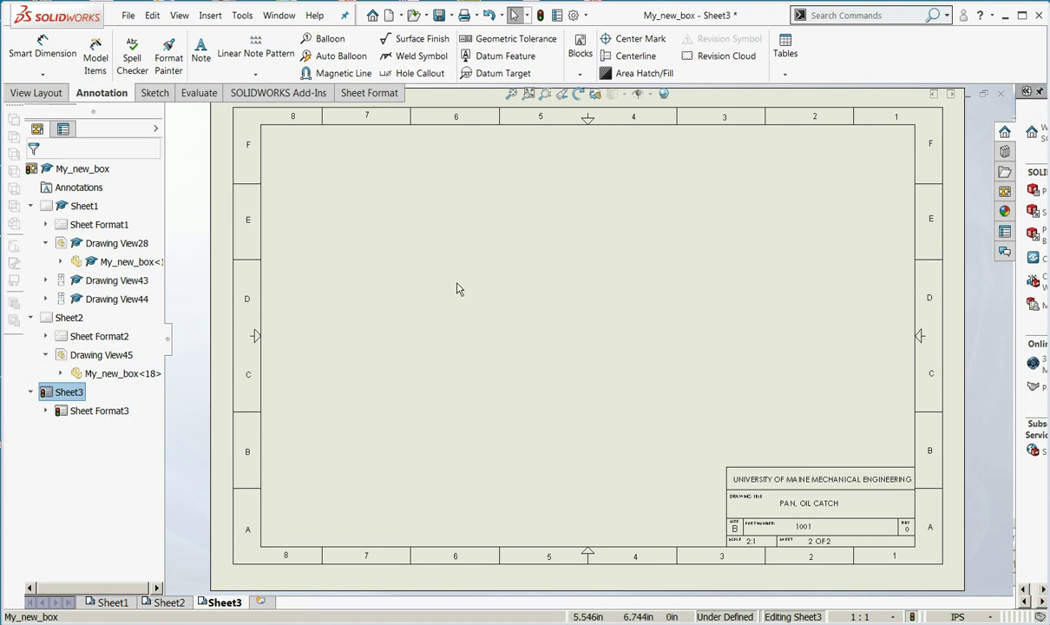
left_click(100, 411)
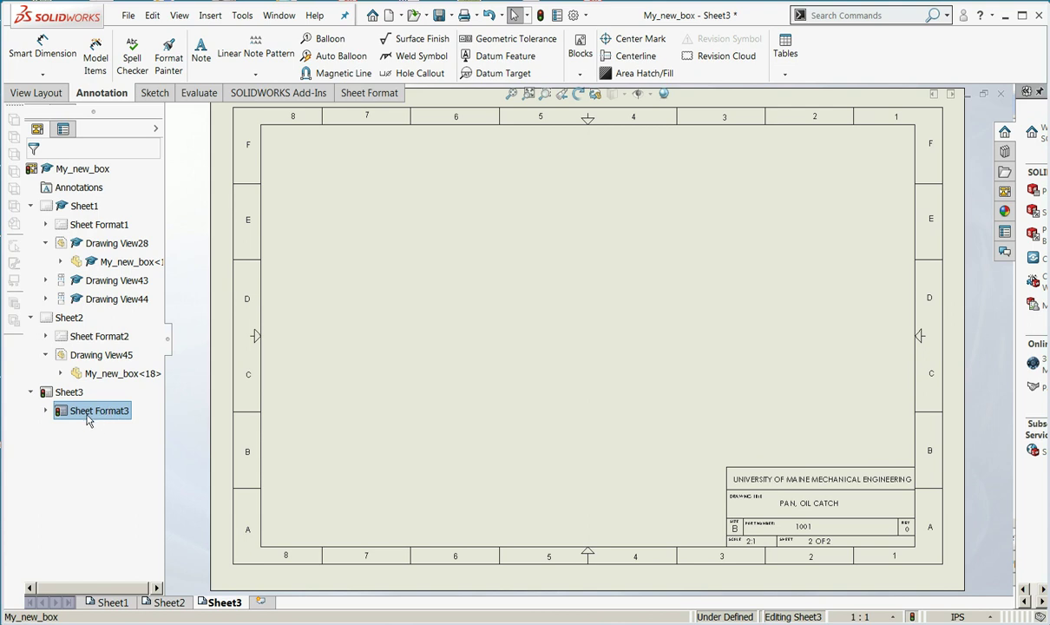
key("Delete")
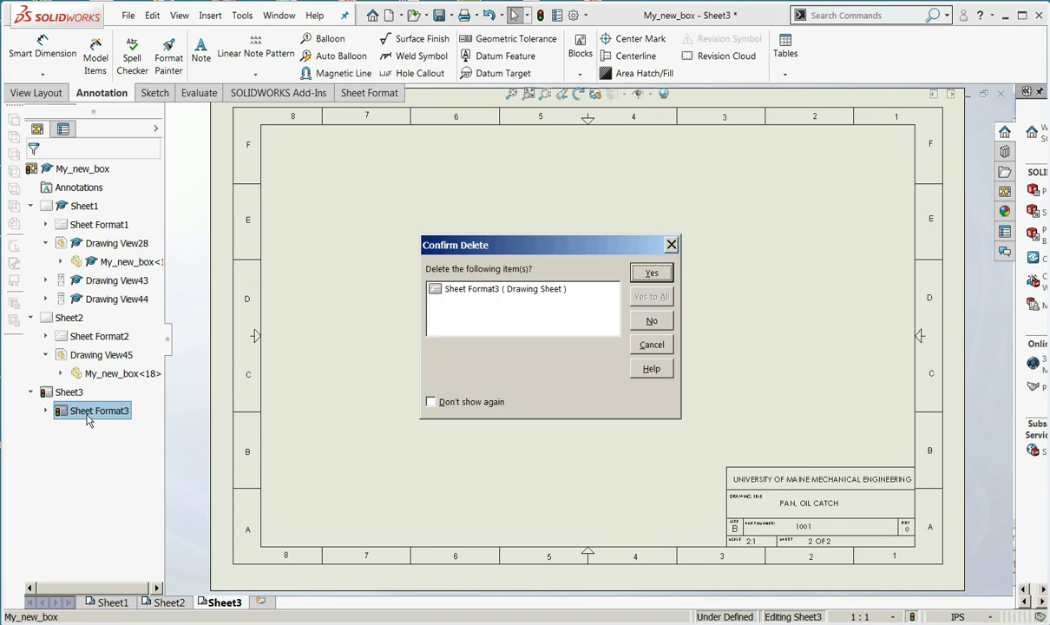
left_click(647, 271)
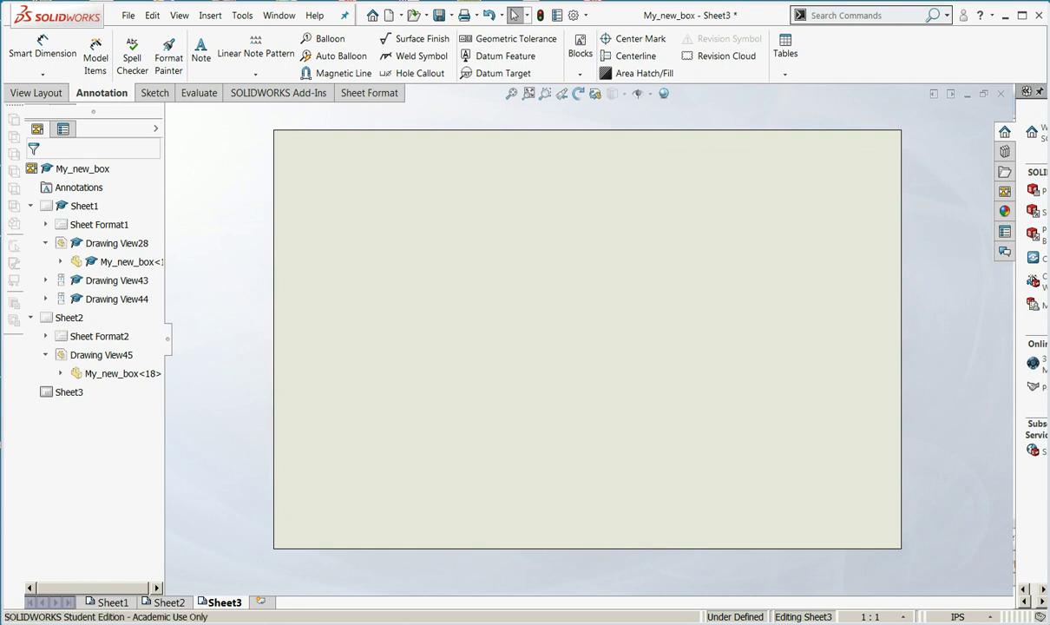
Step: Place a My_new_box flat pattern view from DefaultSM-FLAT-PATTERN on Sheet3
left_click(210, 16)
mouse_move(260, 69)
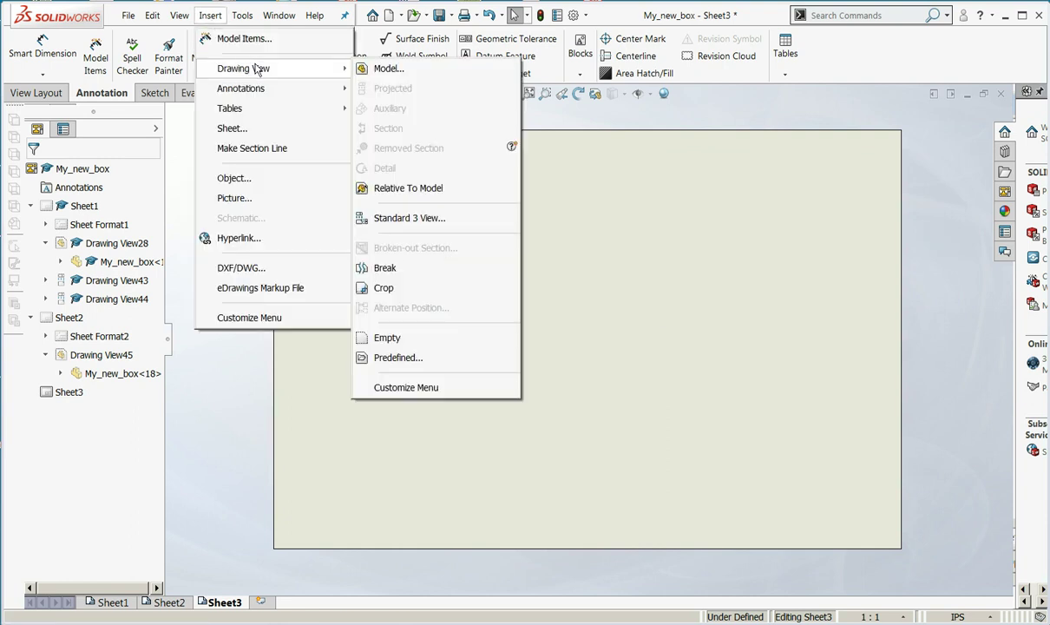
left_click(375, 67)
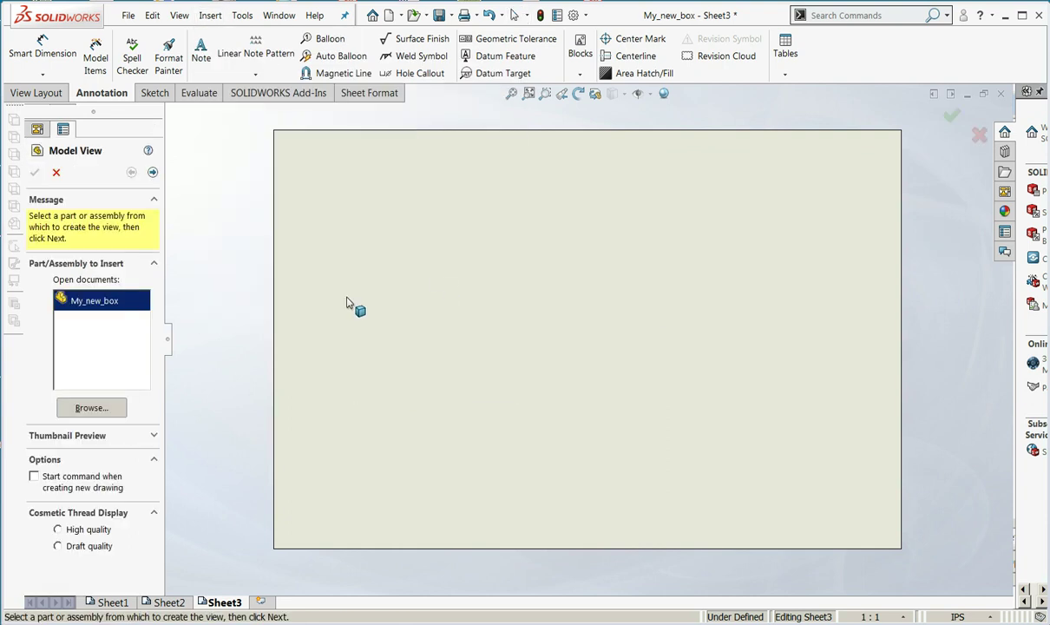
double_click(124, 301)
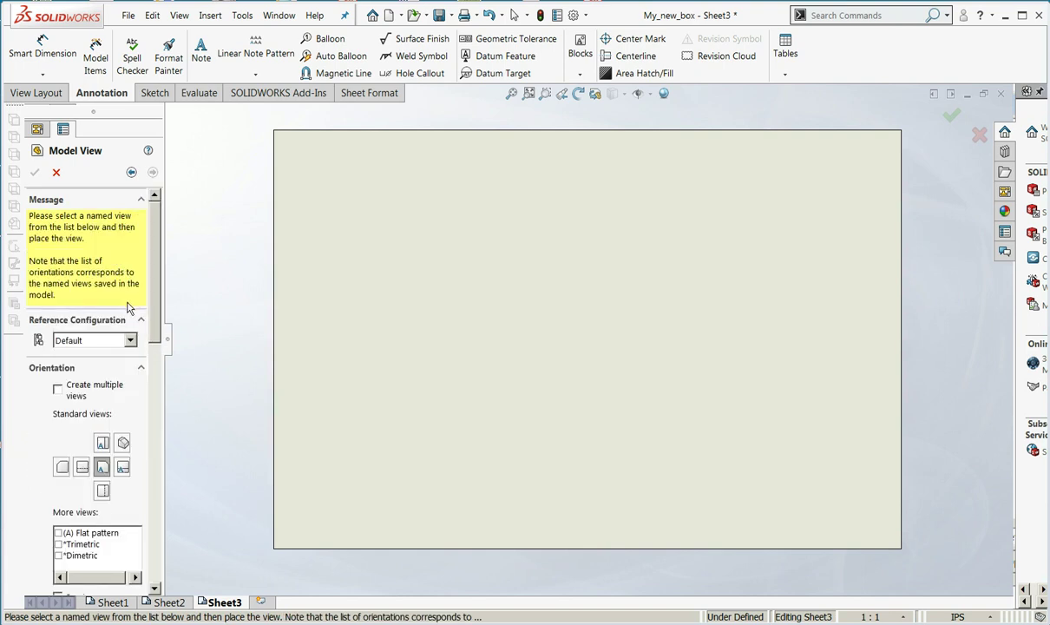
left_click(120, 341)
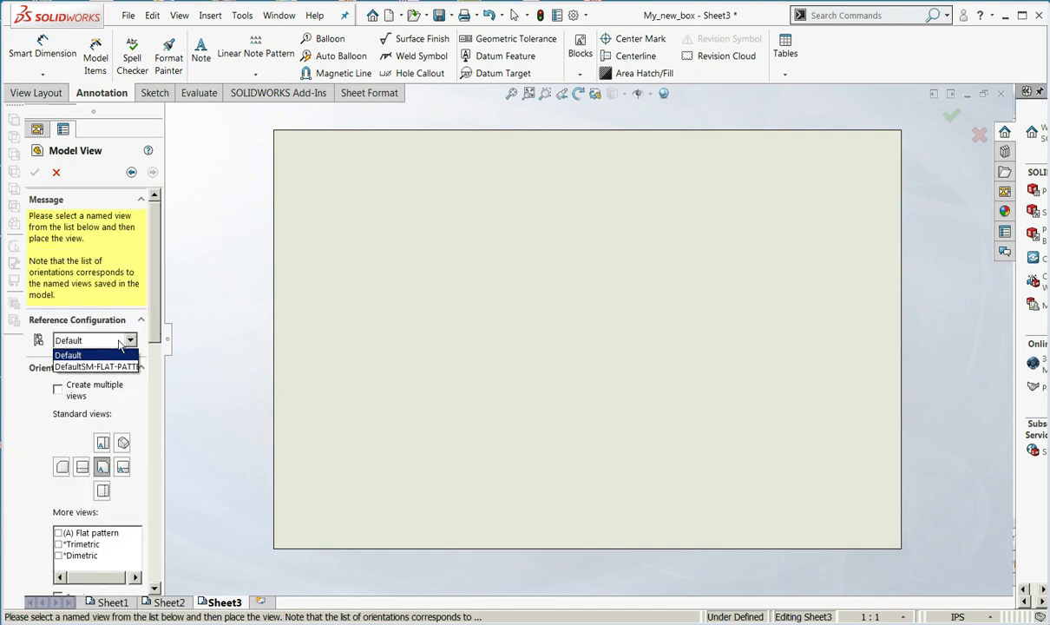
left_click(96, 366)
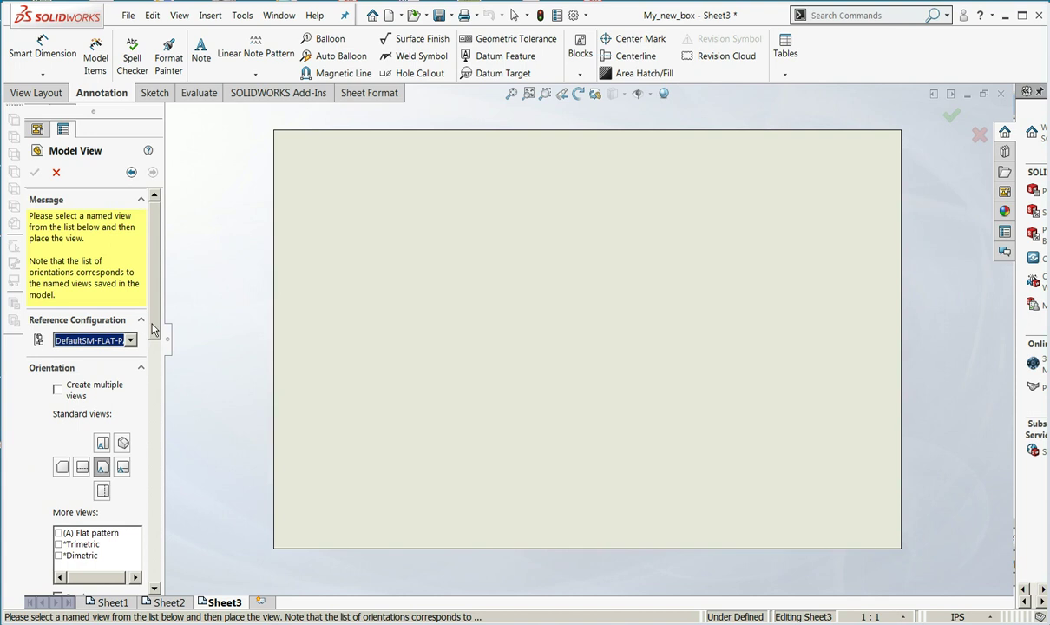
left_click_drag(153, 329, 158, 394)
left_click(77, 349)
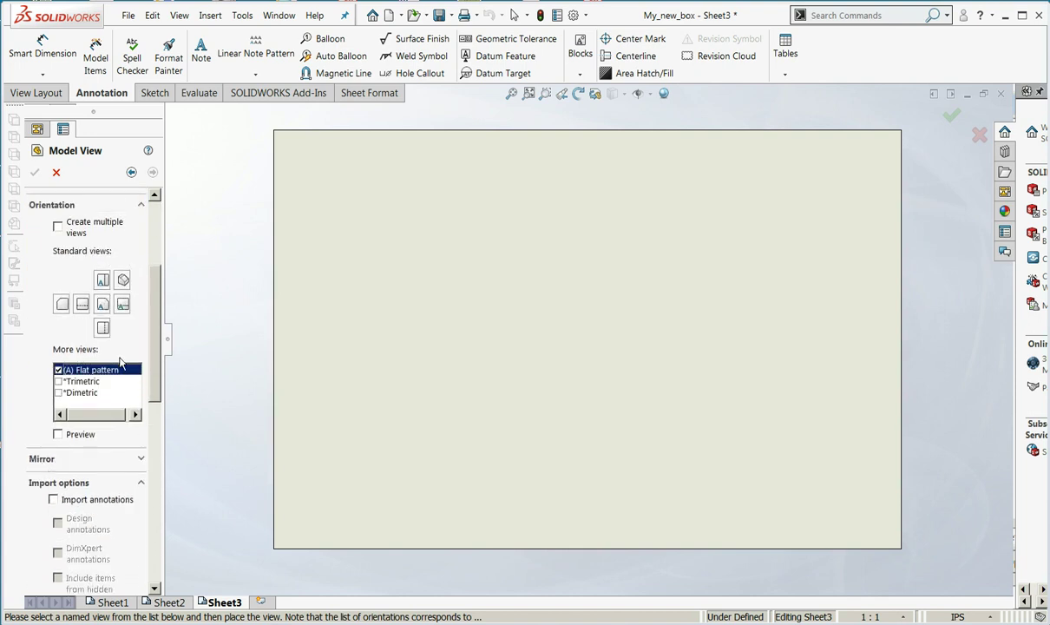
left_click(440, 343)
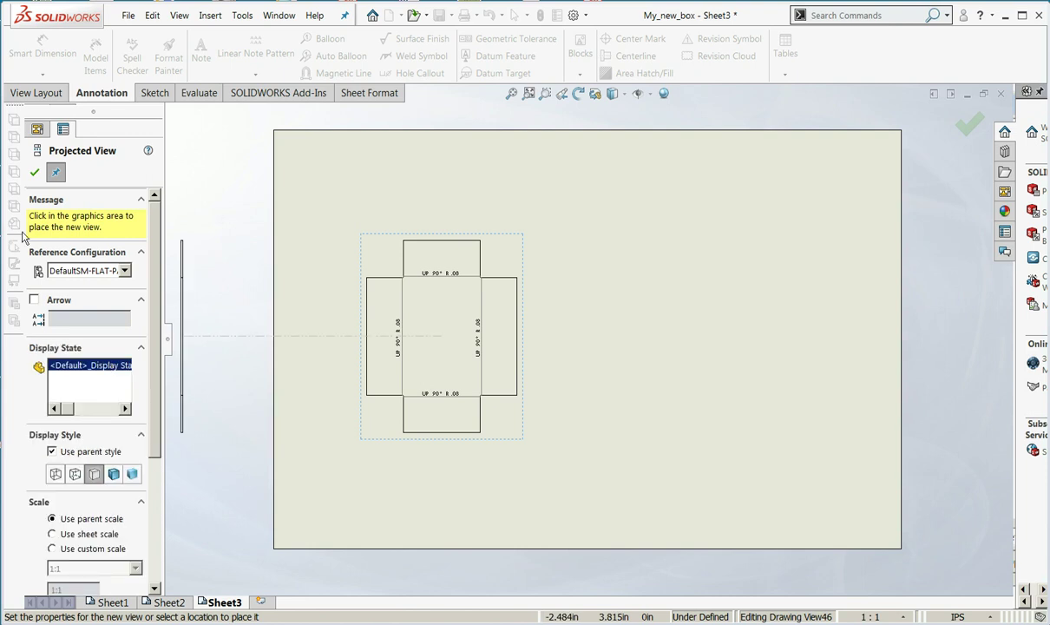
left_click(35, 172)
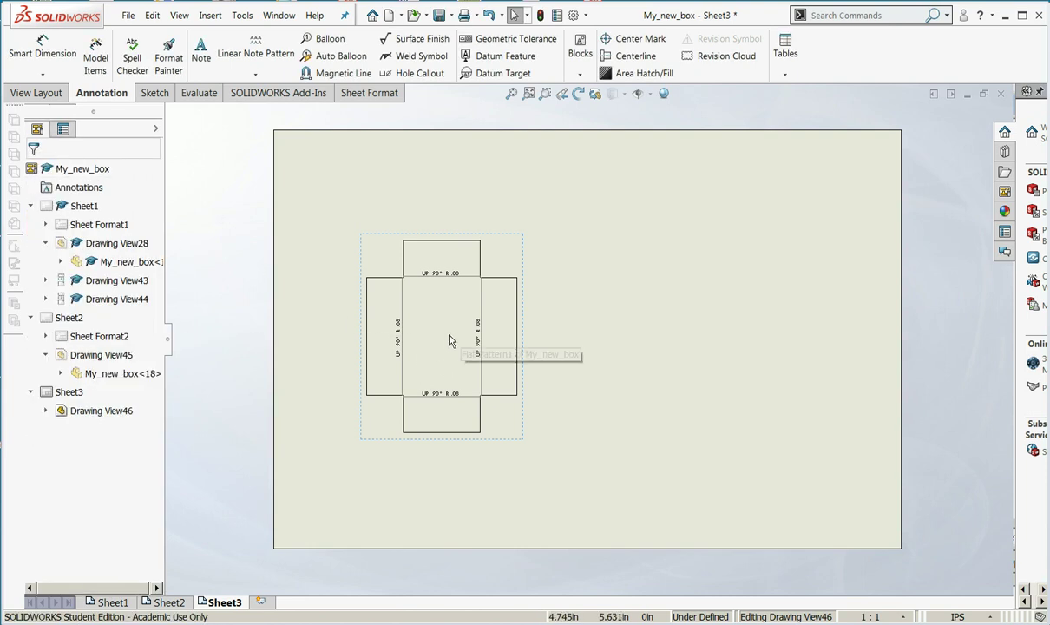
scroll(449, 347, "down", 3)
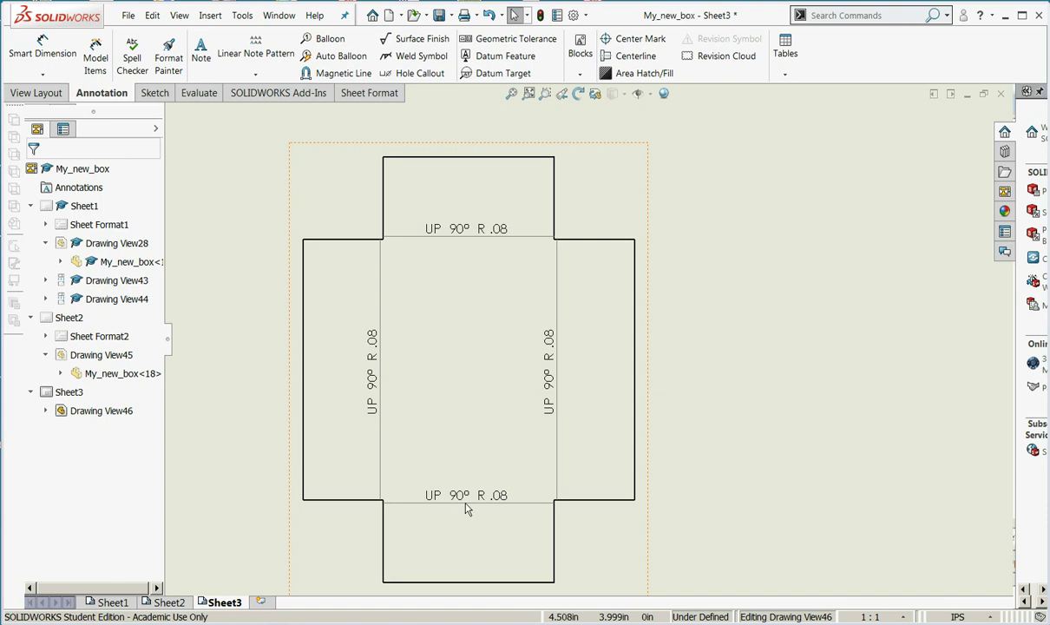
Step: Hide Drawing View46's bend lines and bend notes, leaving only the outline, and fit the sheet
left_click(382, 449)
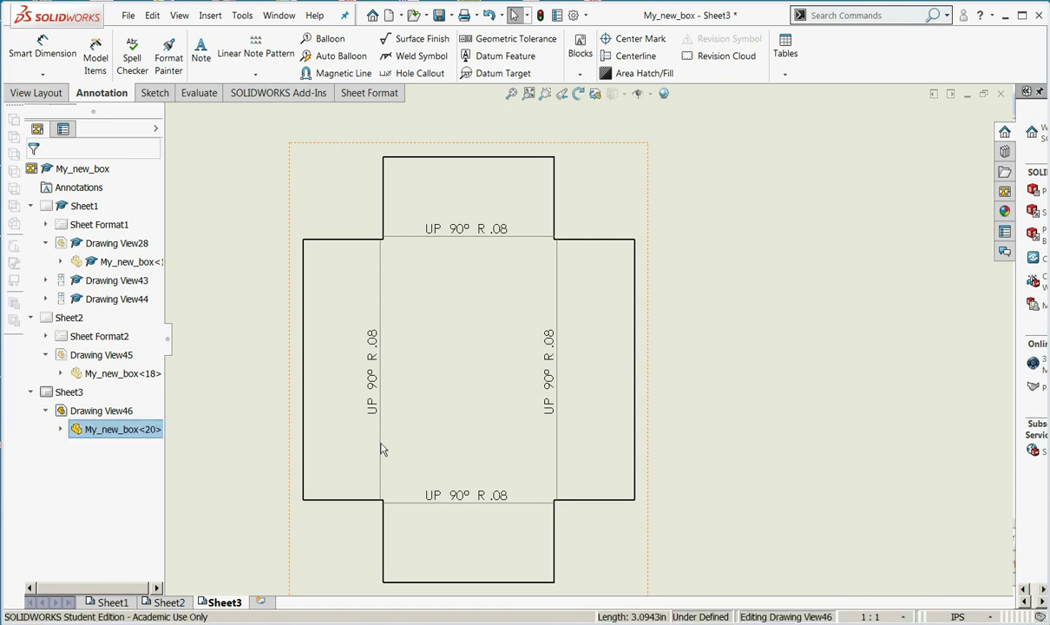
right_click(381, 449)
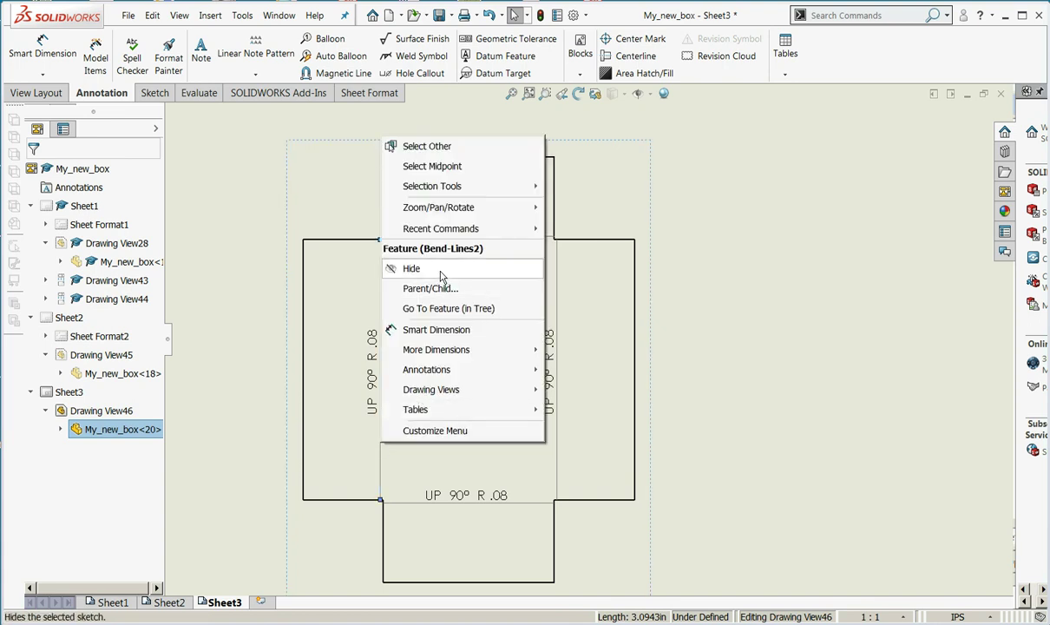
left_click(411, 268)
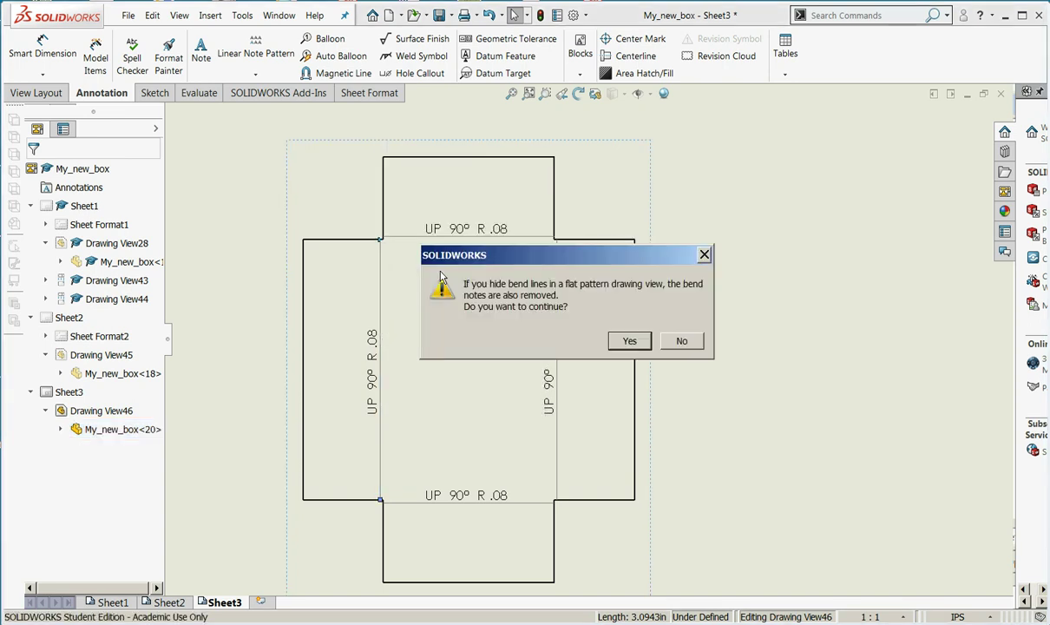
left_click(630, 342)
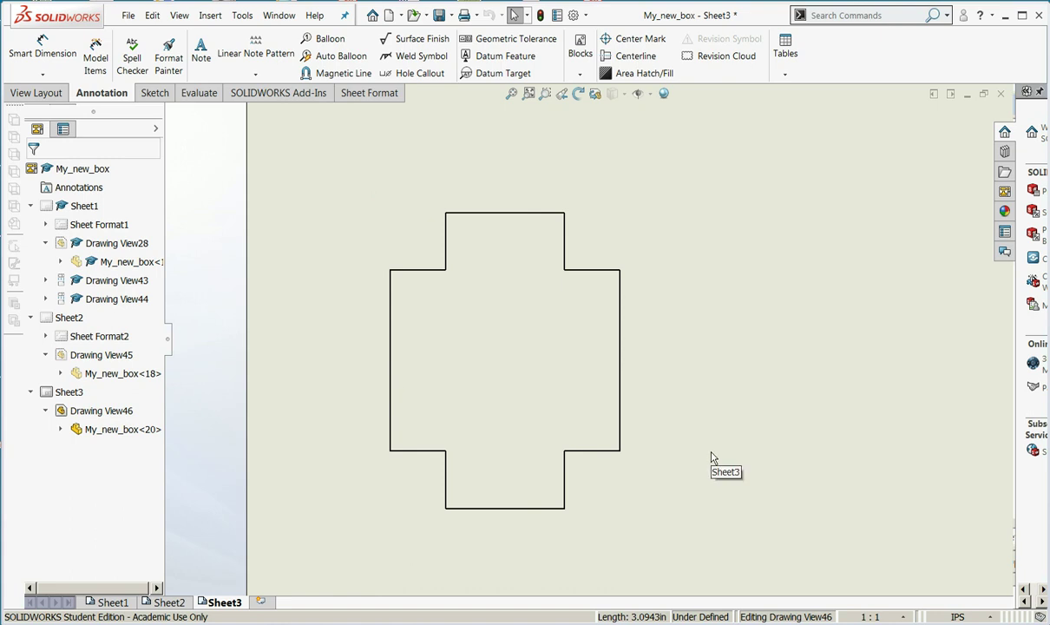
key("f")
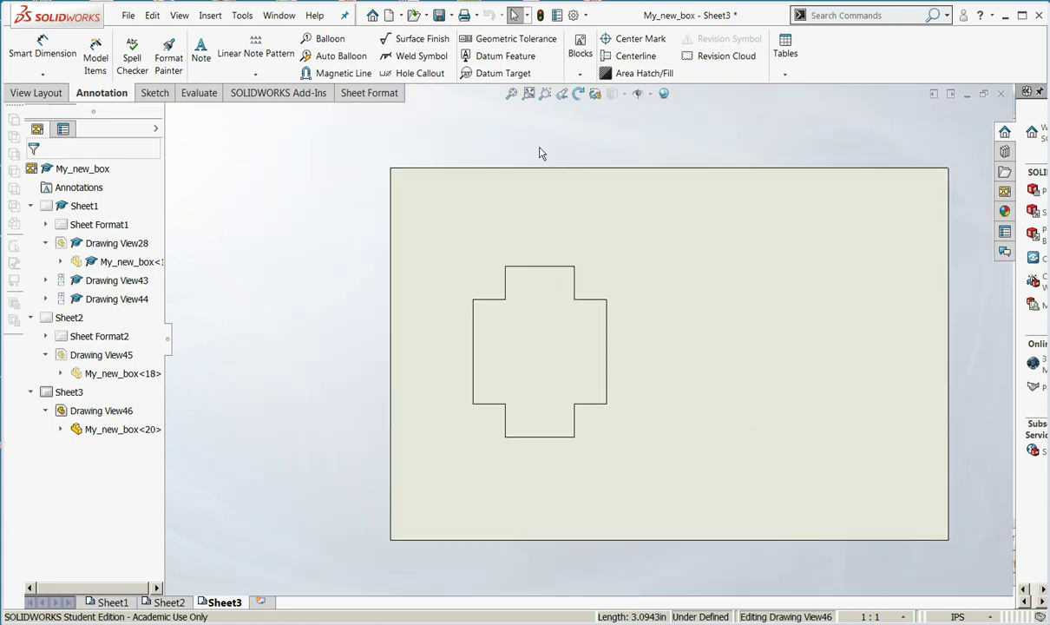
Step: Update all sheet views and save the drawing to the Desktop as My_new_box.SLDDRW
left_click(439, 16)
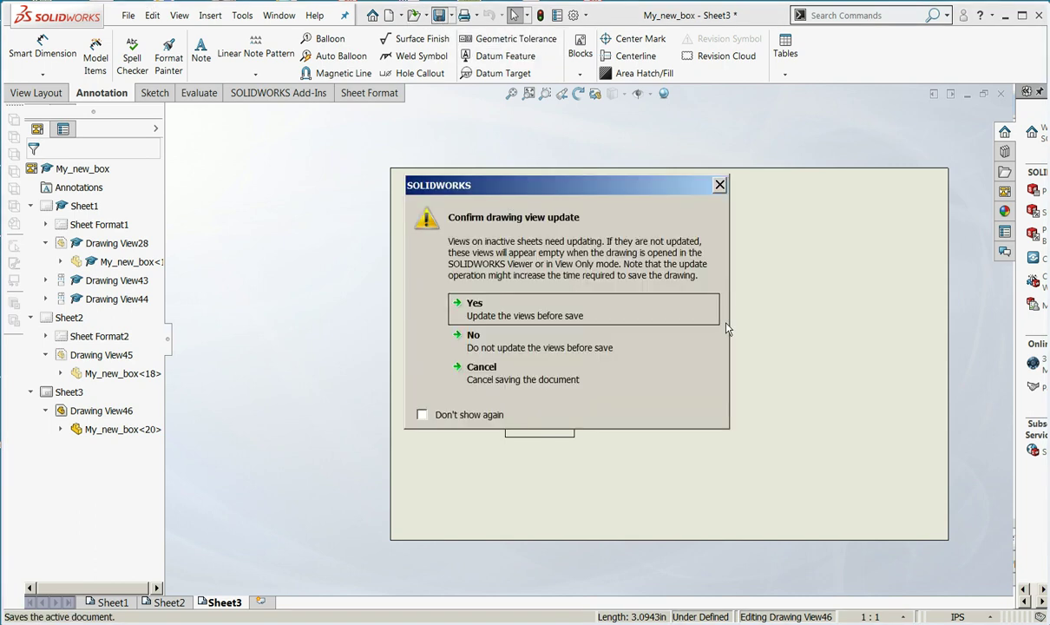
left_click(508, 314)
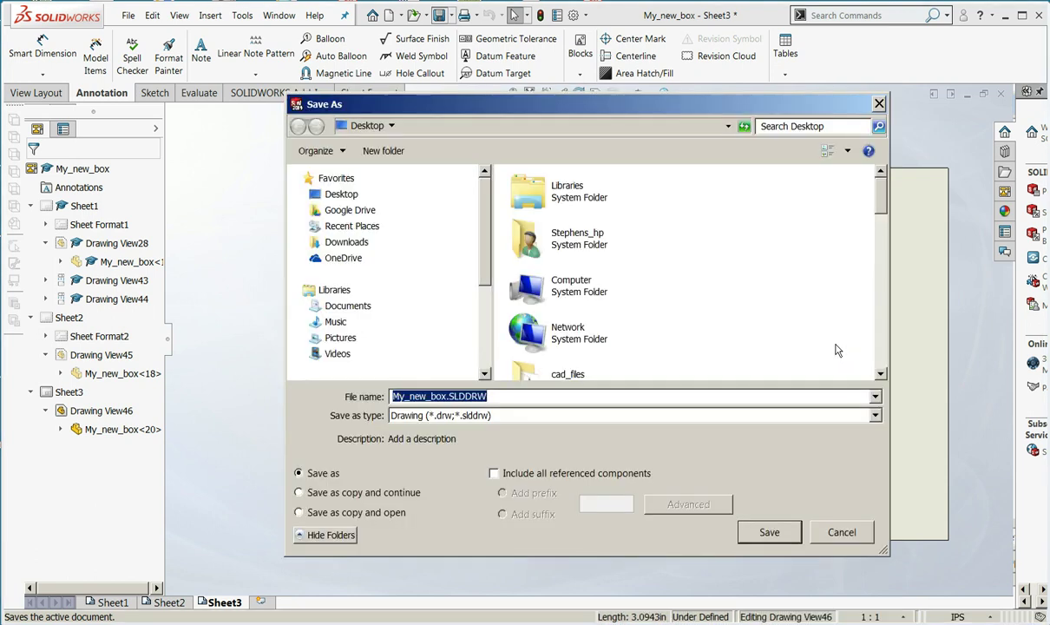
left_click(337, 194)
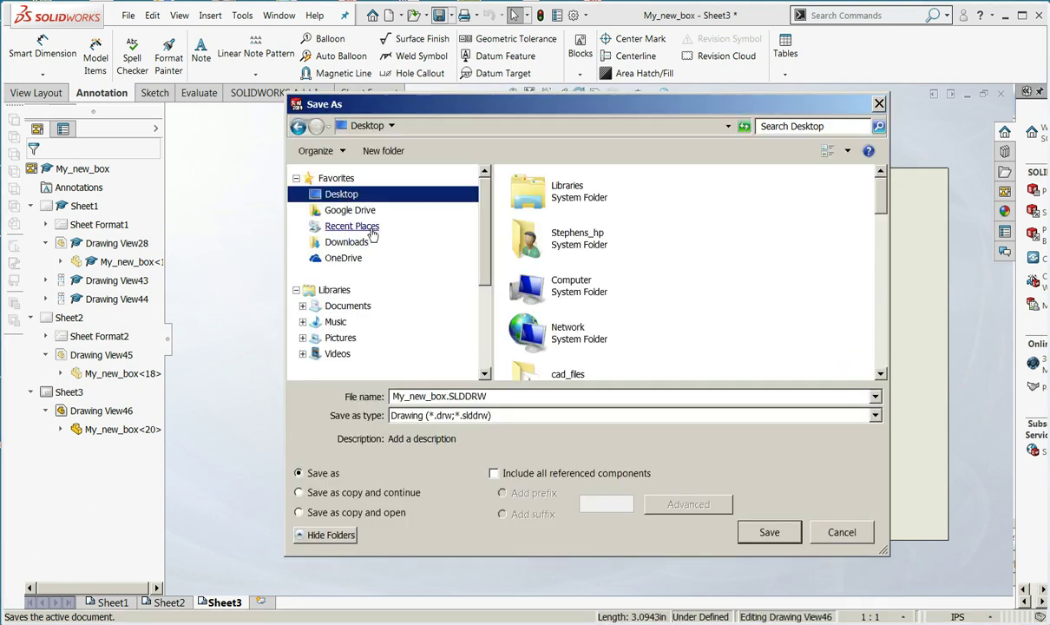
left_click(767, 533)
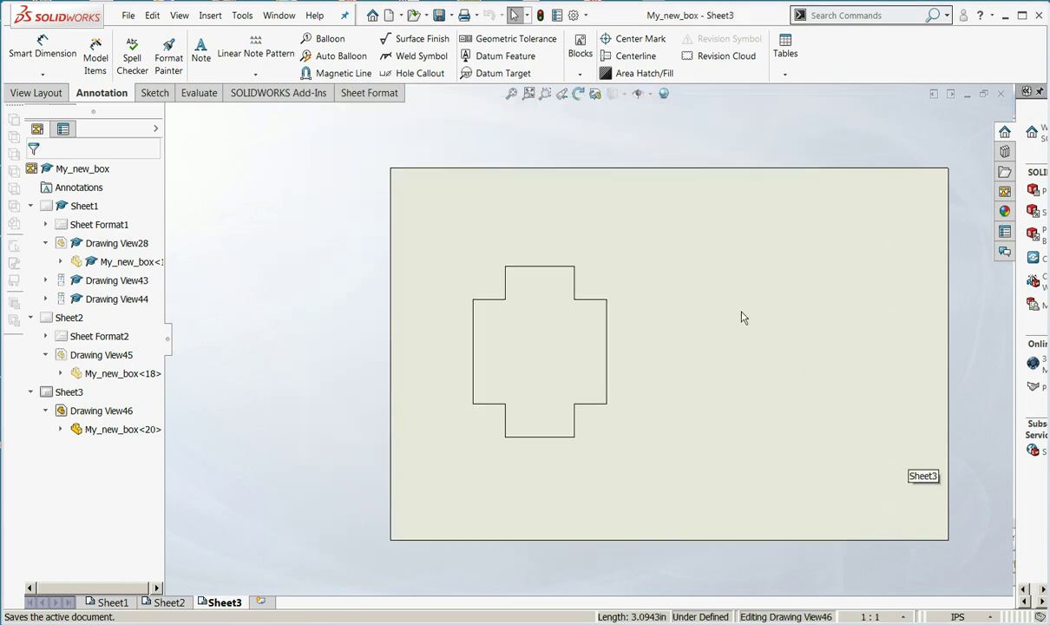
scroll(634, 451, "up", 2)
scroll(694, 324, "down", 2)
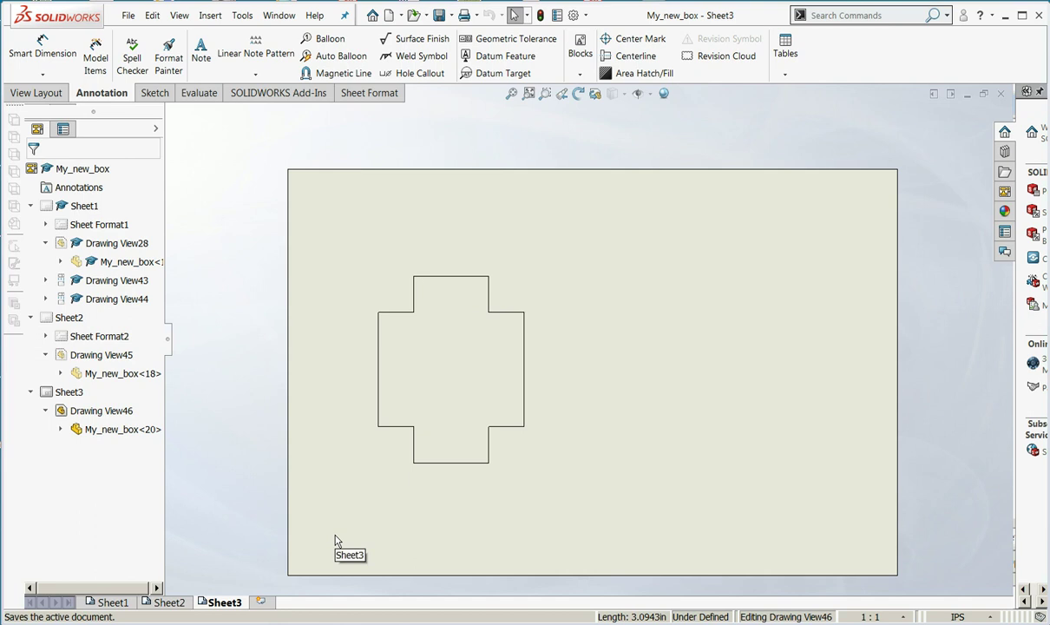
left_click(112, 602)
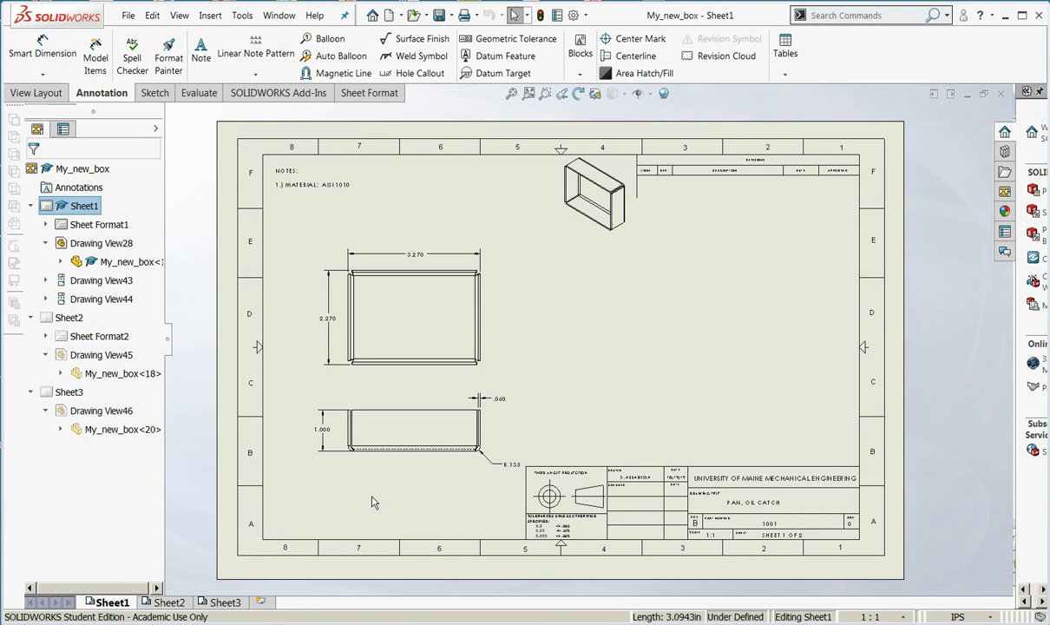
left_click(151, 604)
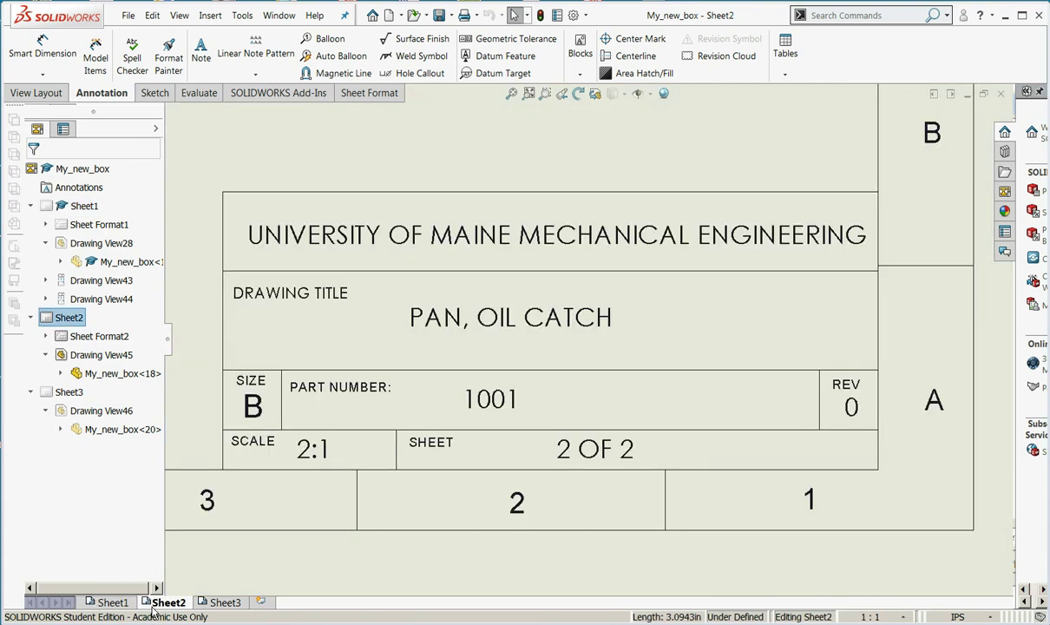
scroll(510, 442, "up", 3)
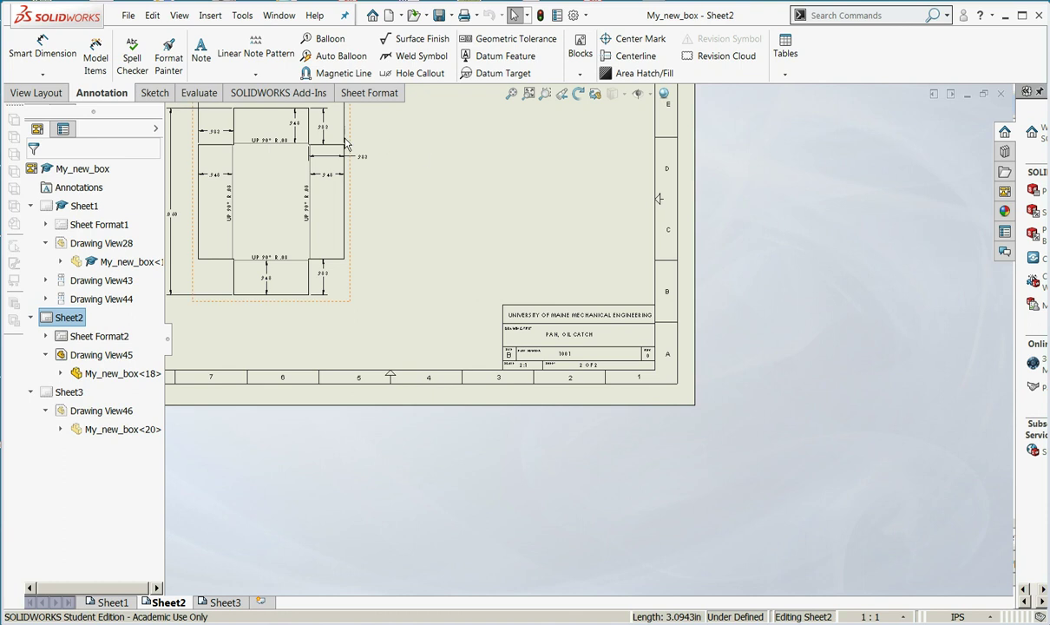
scroll(360, 145, "up", 2)
key("f")
scroll(365, 160, "down", 1)
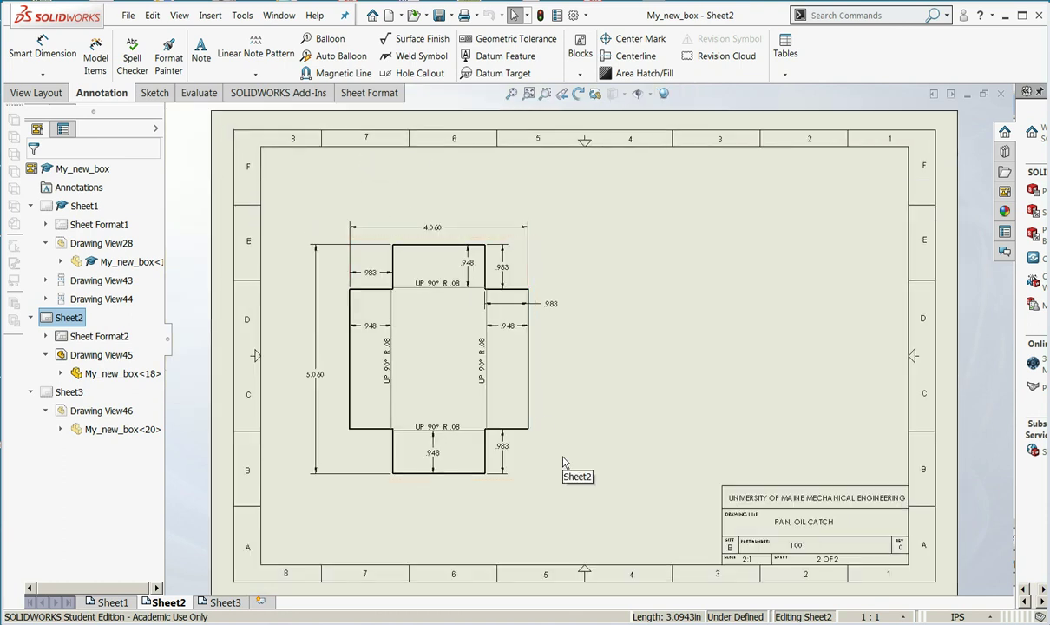
left_click(224, 603)
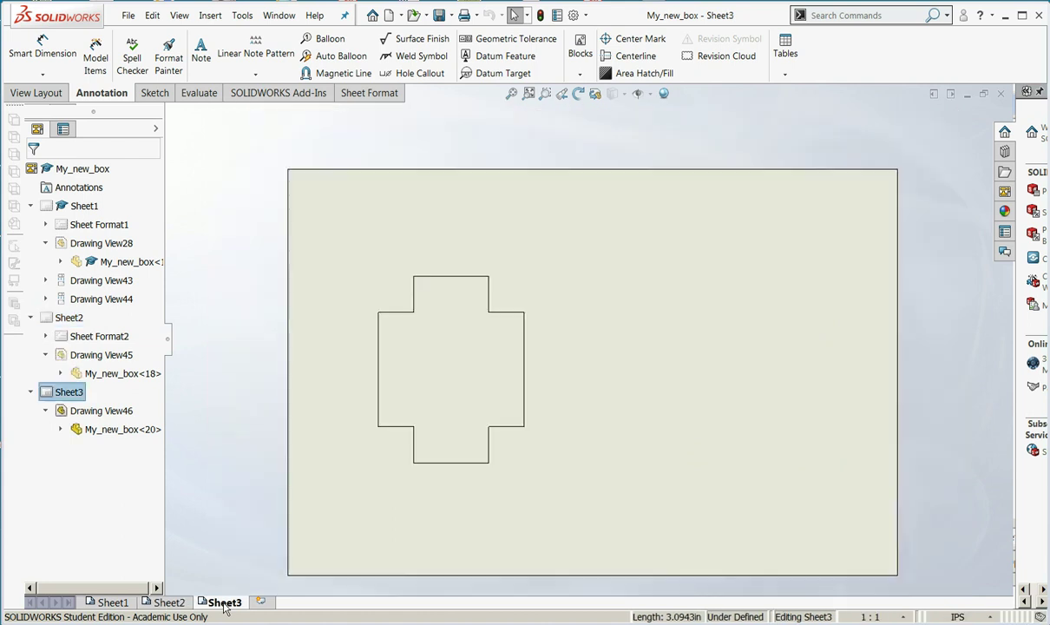